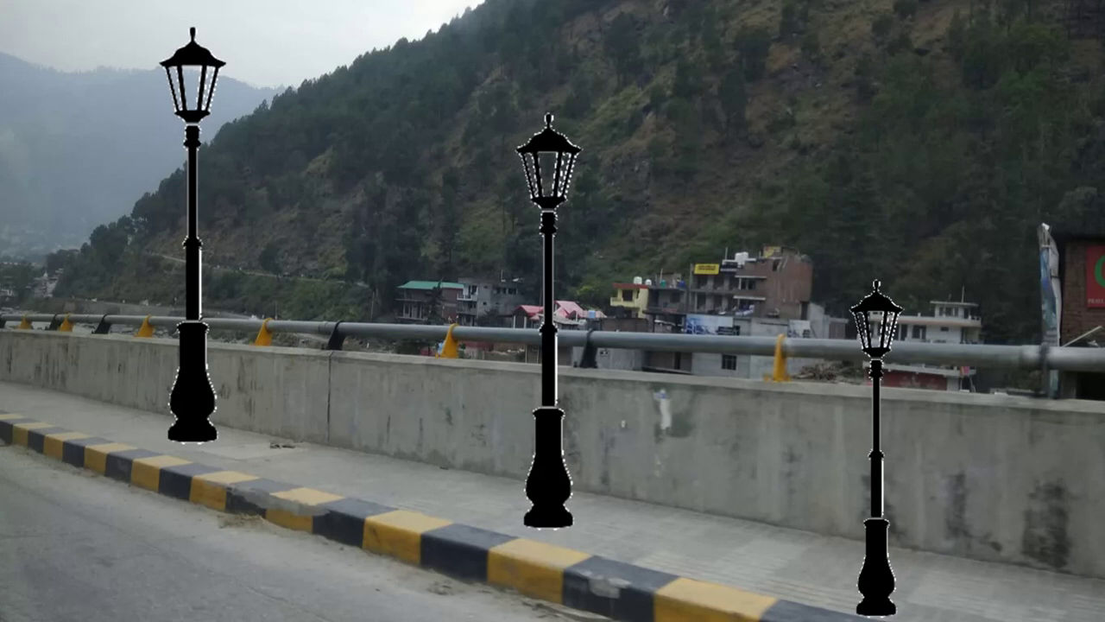
- Play the show, lighting the left, middle and right lamps with Subscribe, Like and Share banners, then exit
click(285, 388)
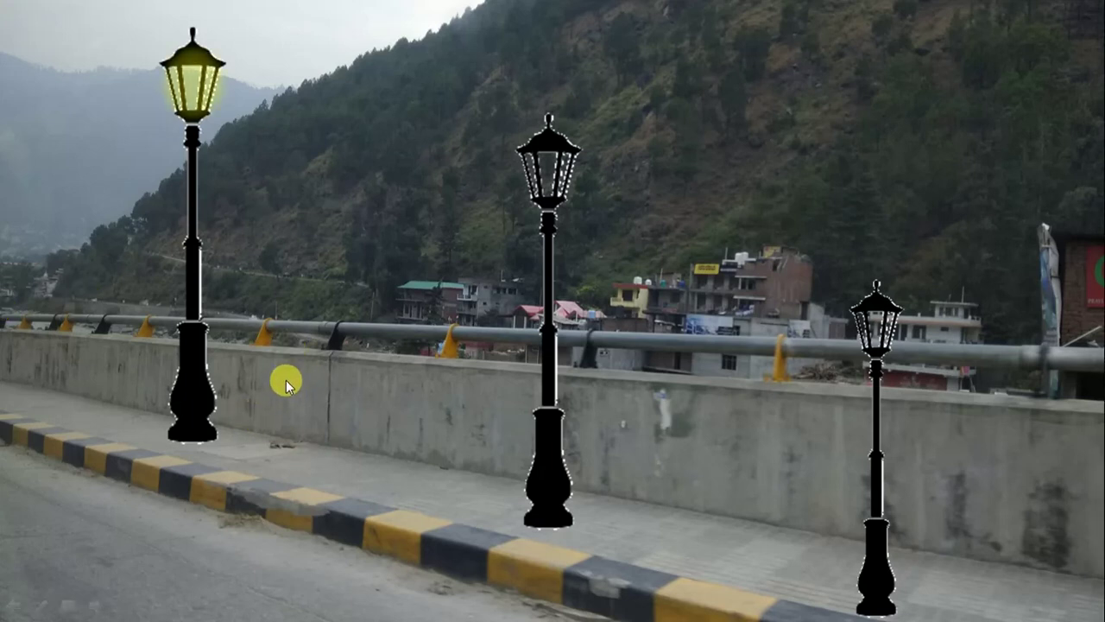
click(175, 107)
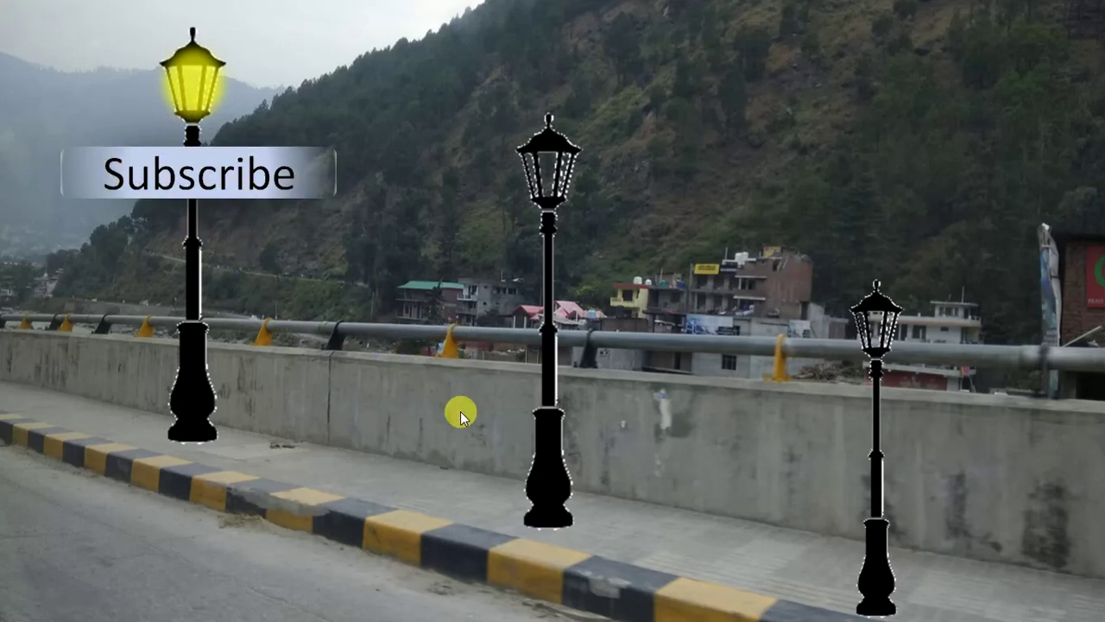
click(572, 185)
click(582, 183)
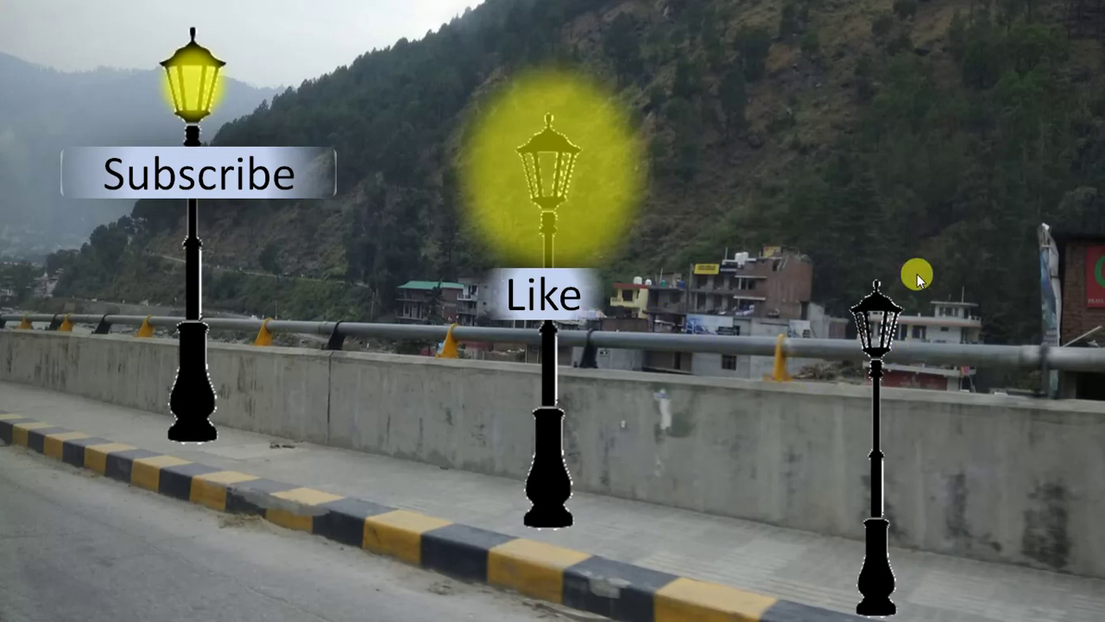
click(875, 337)
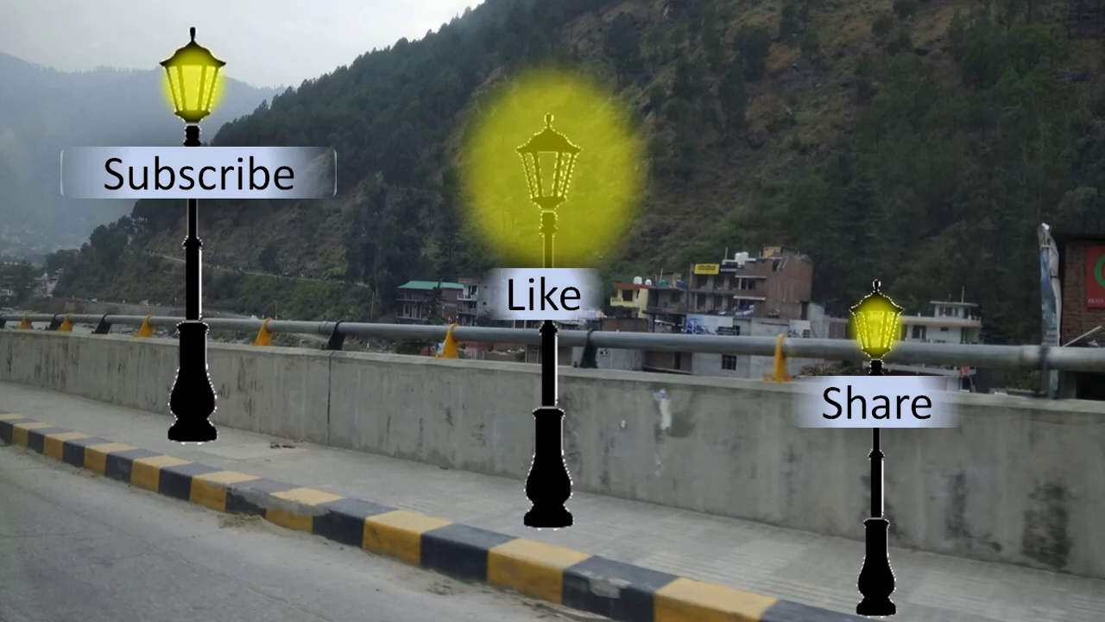
key(Escape)
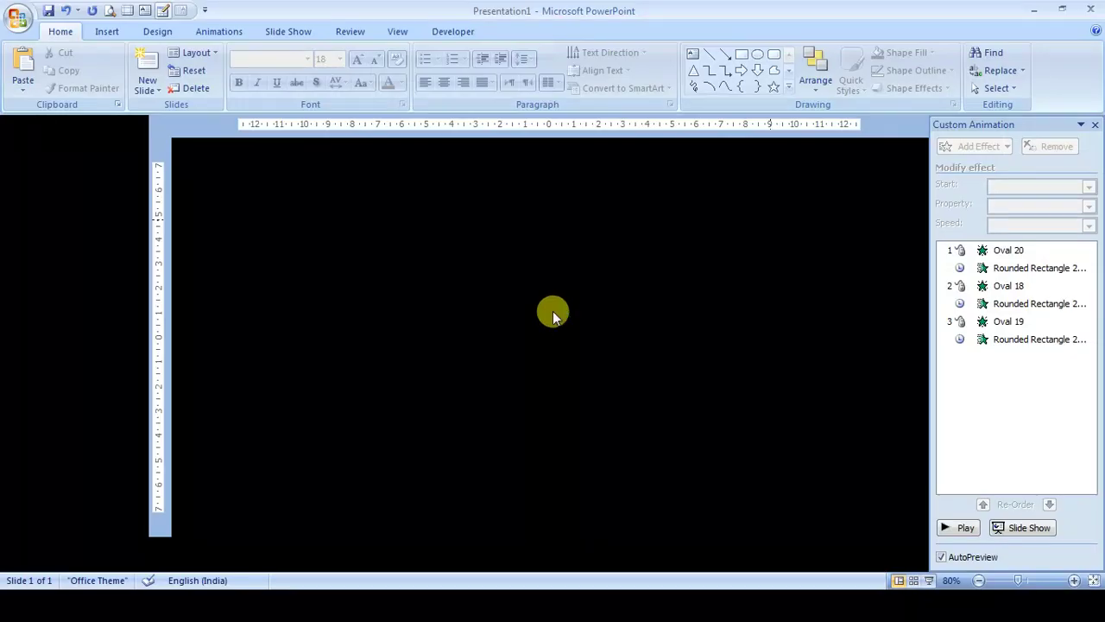
- Create a new presentation and delete the title slide's placeholders
key(ctrl+n)
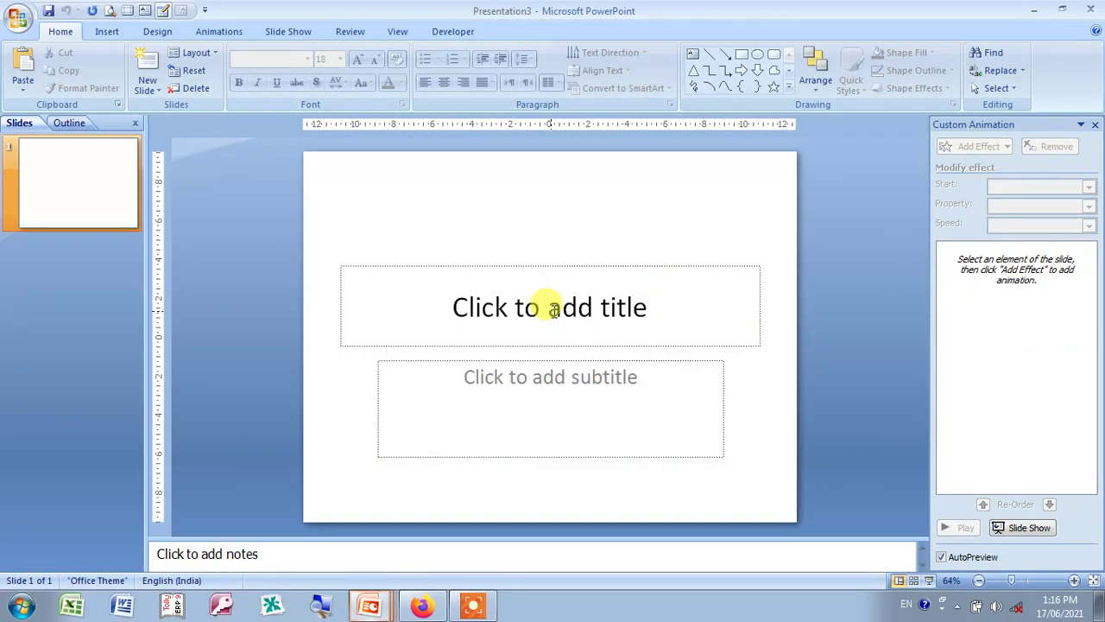
key(ctrl+a)
key(Delete)
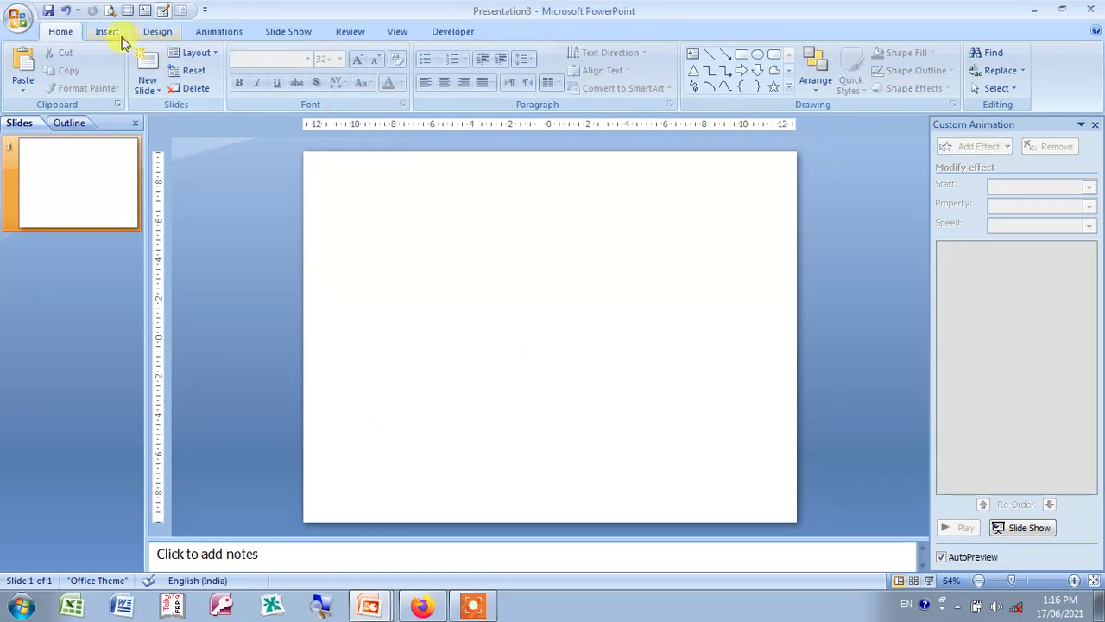
- Set the slide size to On-screen Show (16:9)
click(125, 10)
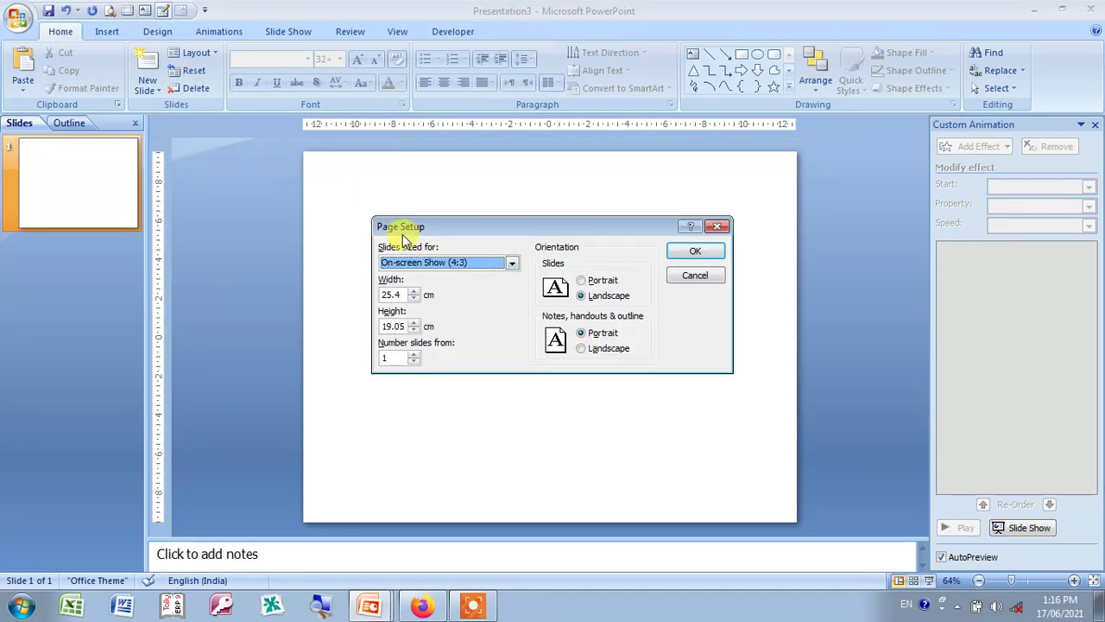
click(514, 263)
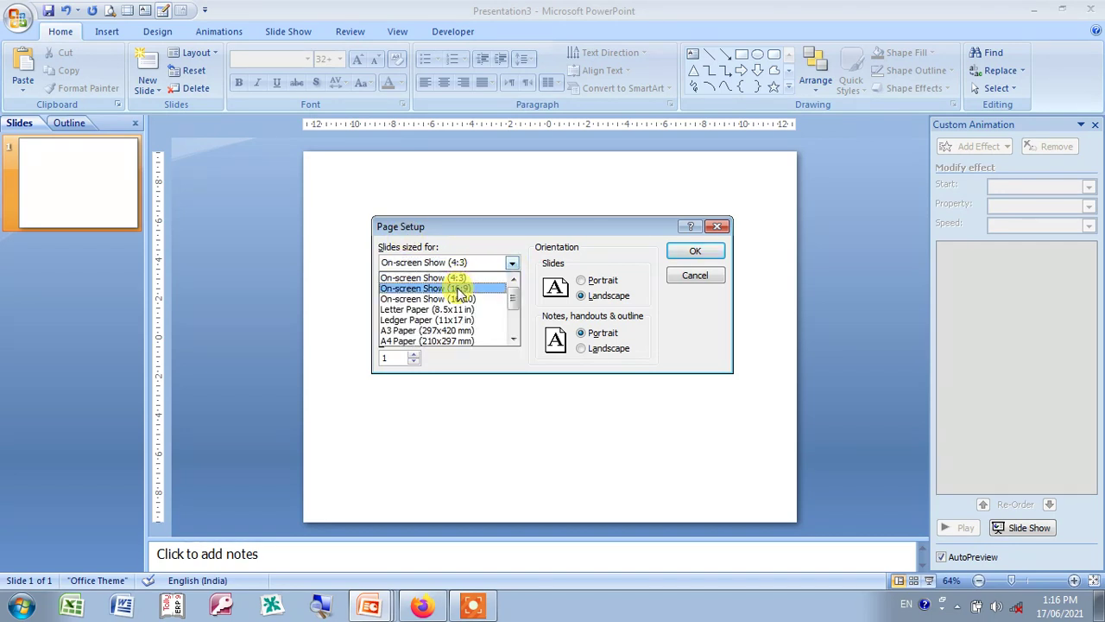
click(458, 292)
click(676, 256)
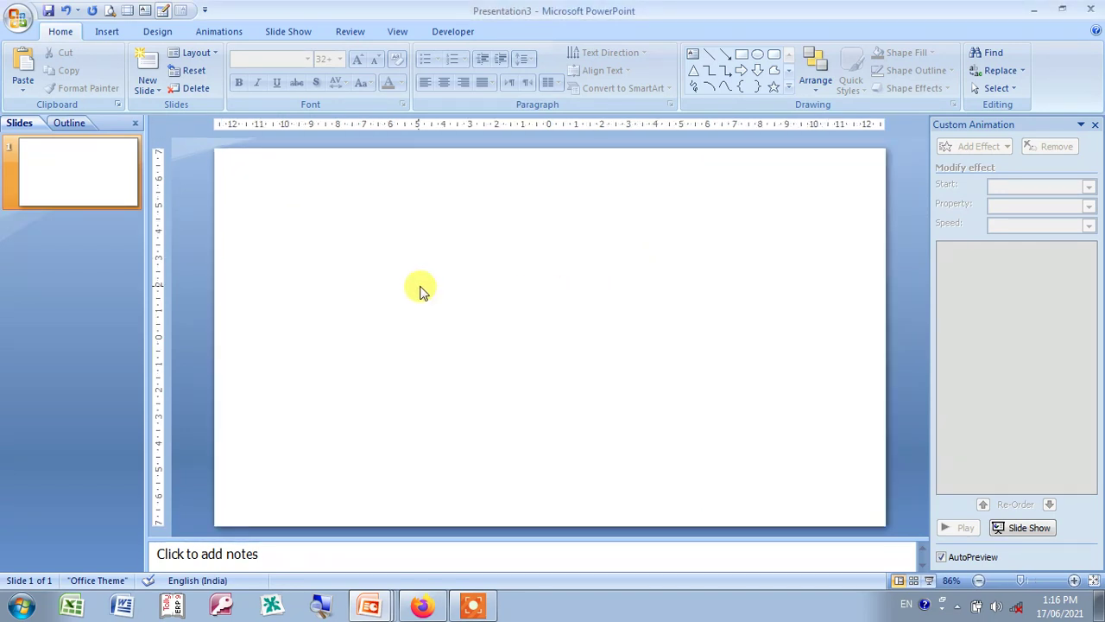
click(371, 607)
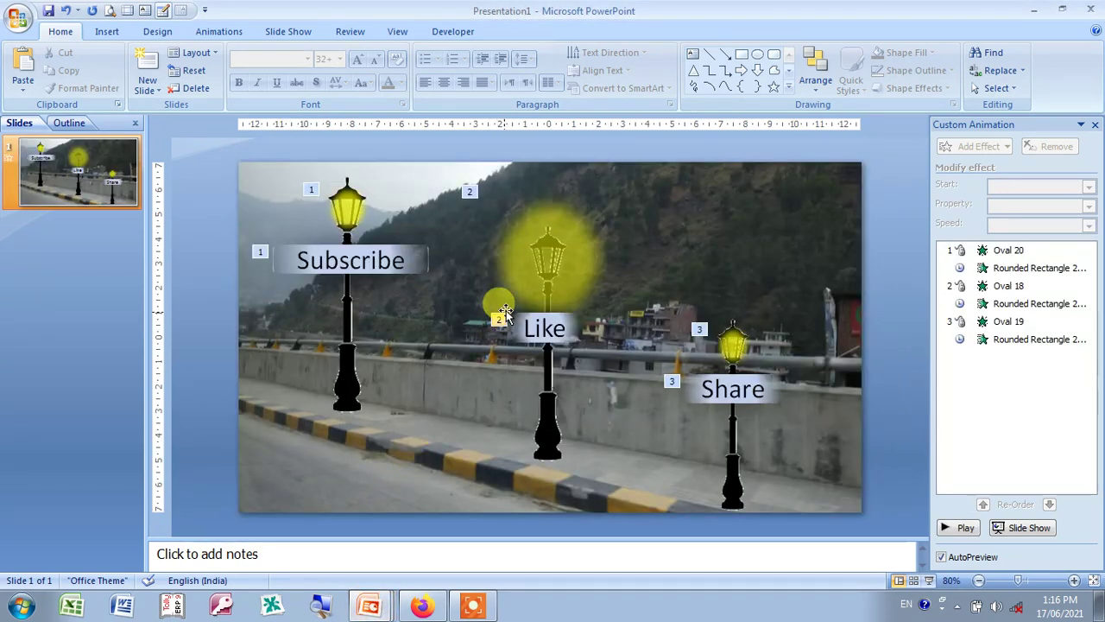
mouse_move(343, 309)
mouse_down()
mouse_move(345, 335)
mouse_move(347, 325)
mouse_up()
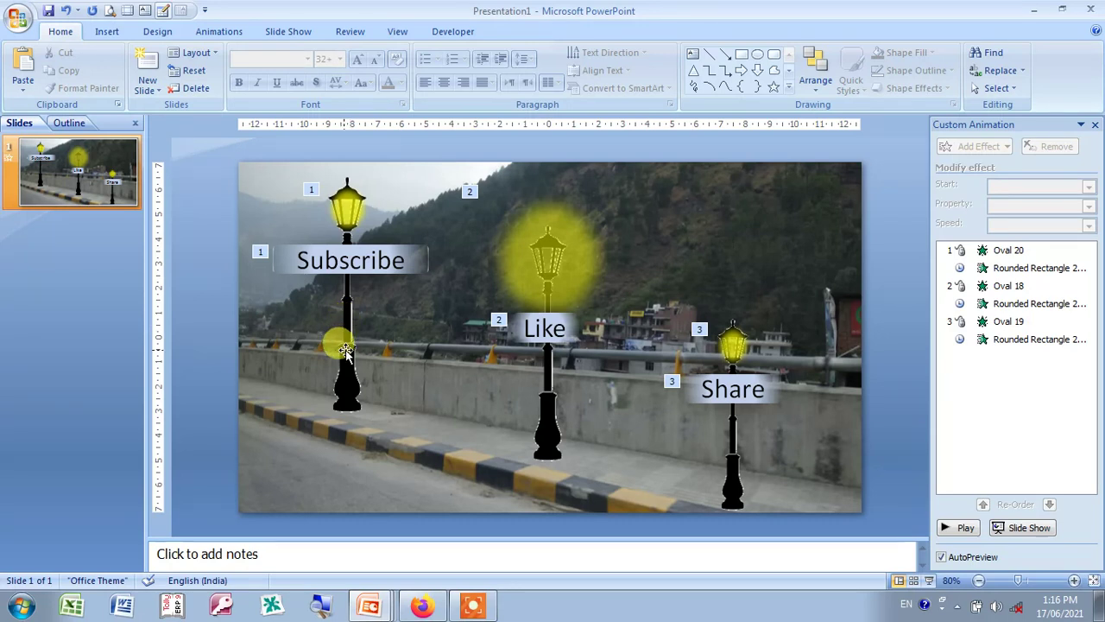
drag(349, 326, 347, 354)
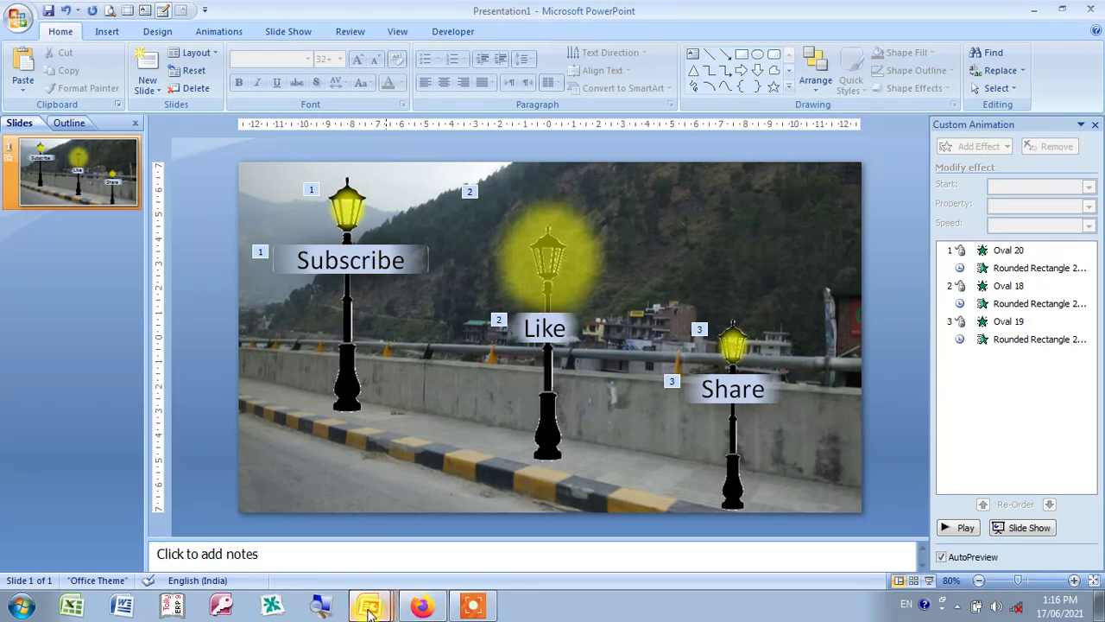
click(370, 573)
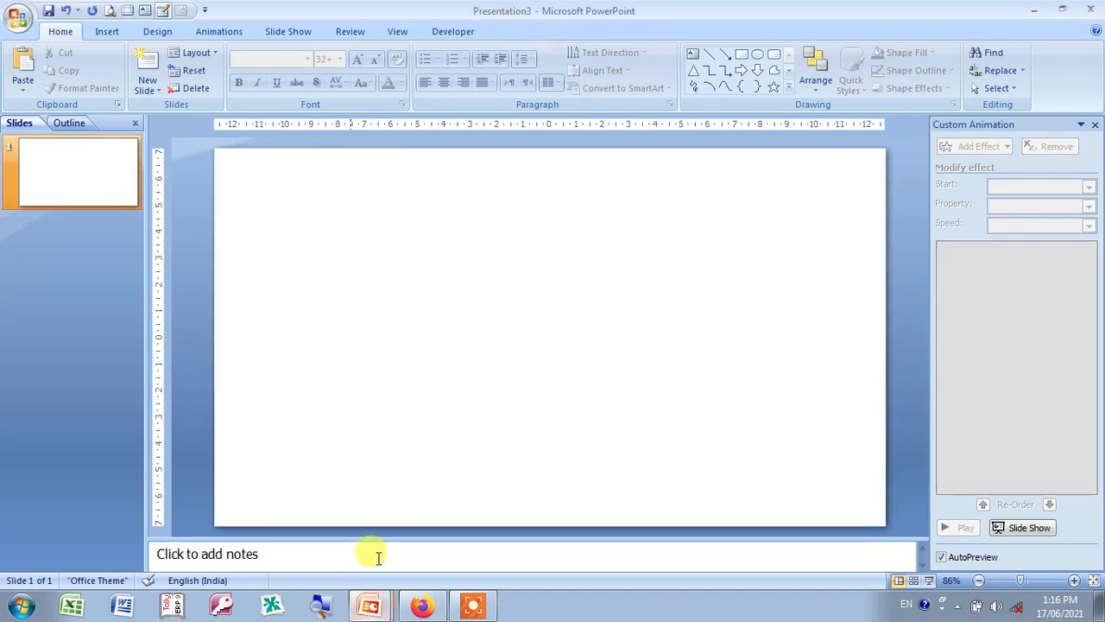
- Insert the street-lamp picture from the Desktop, enlarge it to 11.31 cm and move it up-left
click(107, 32)
click(64, 69)
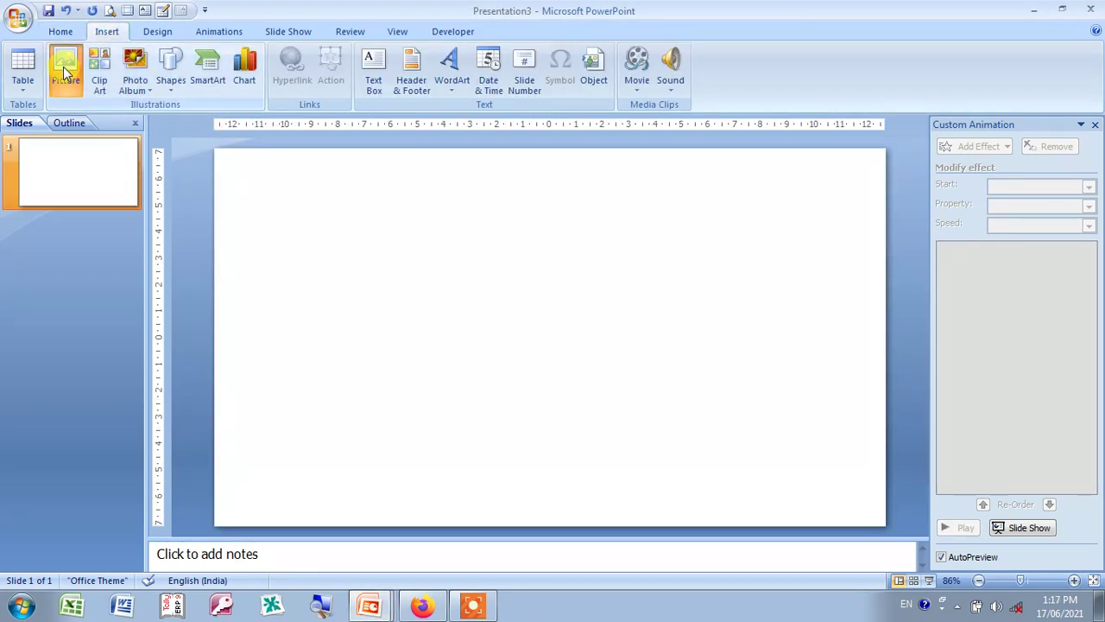
click(65, 162)
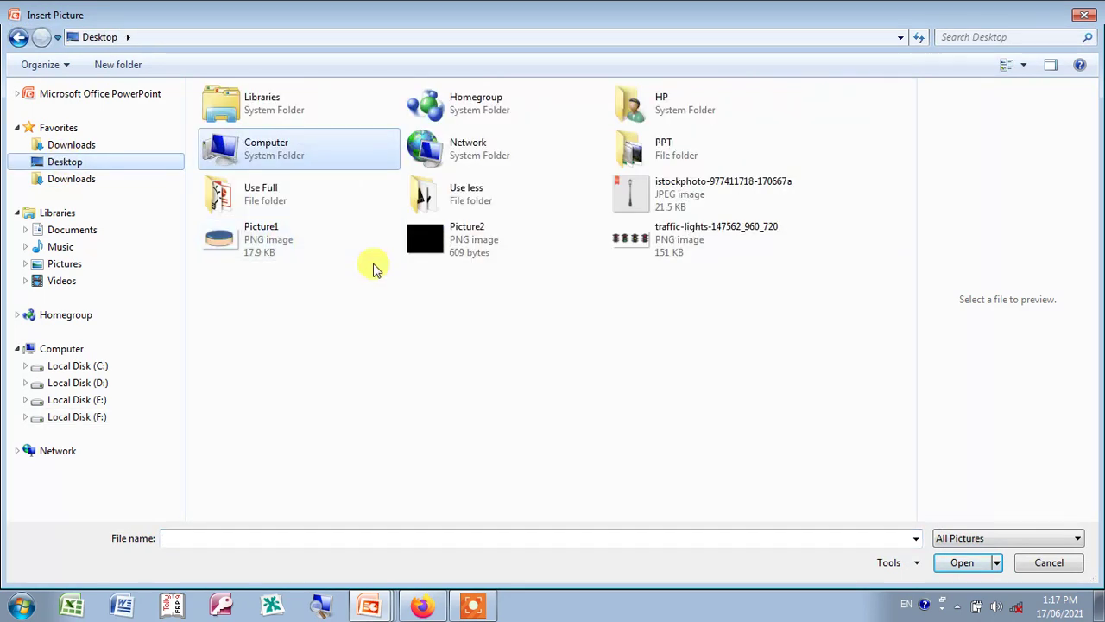
click(640, 208)
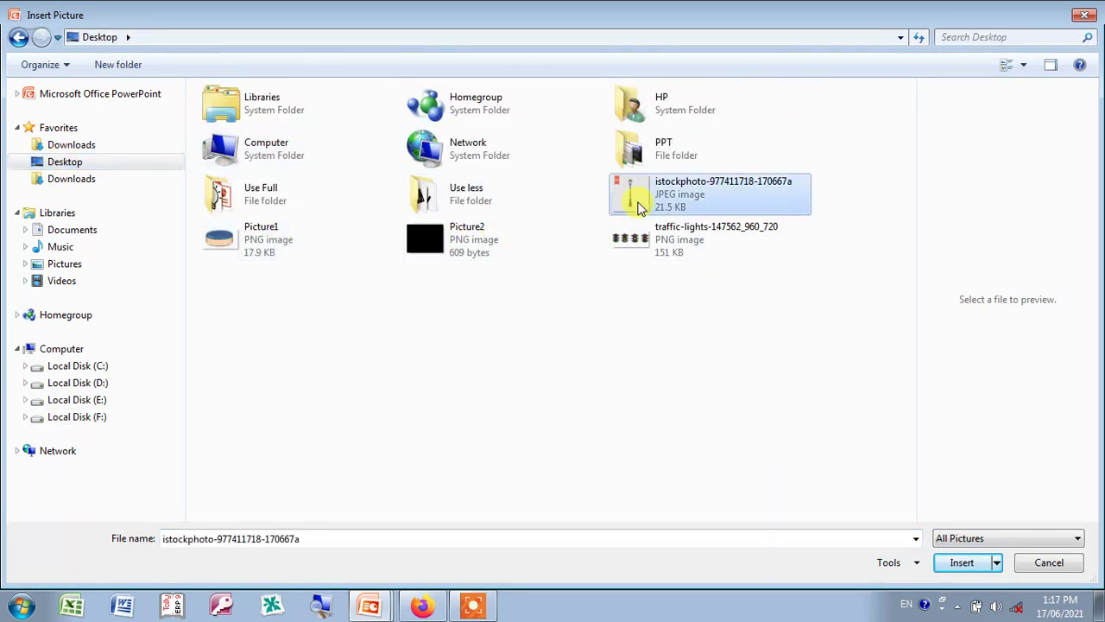
click(967, 568)
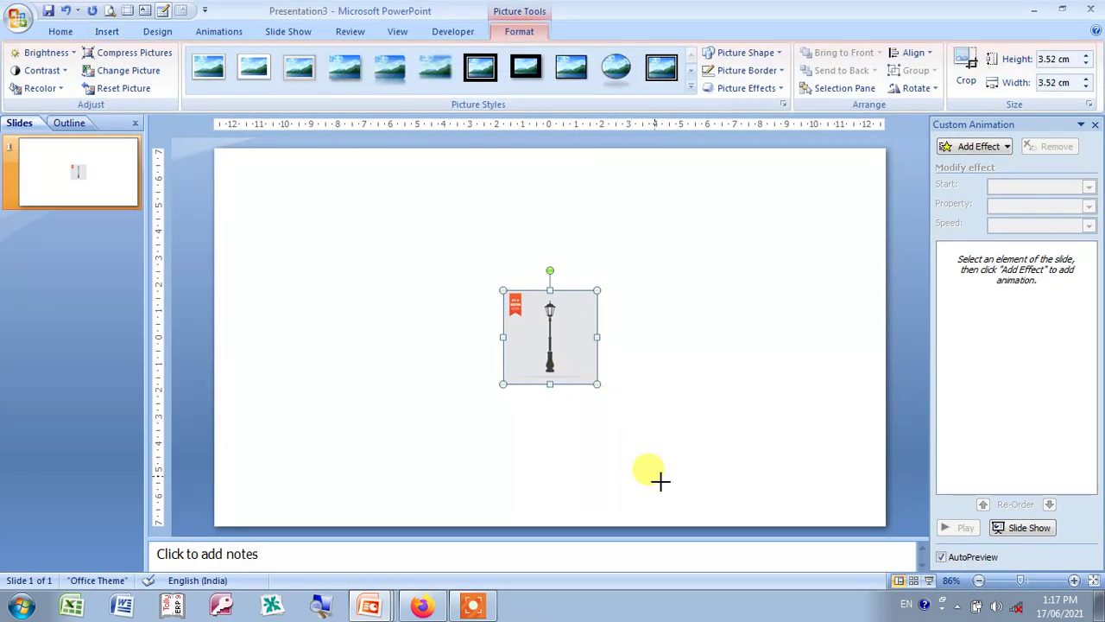
drag(695, 513, 698, 521)
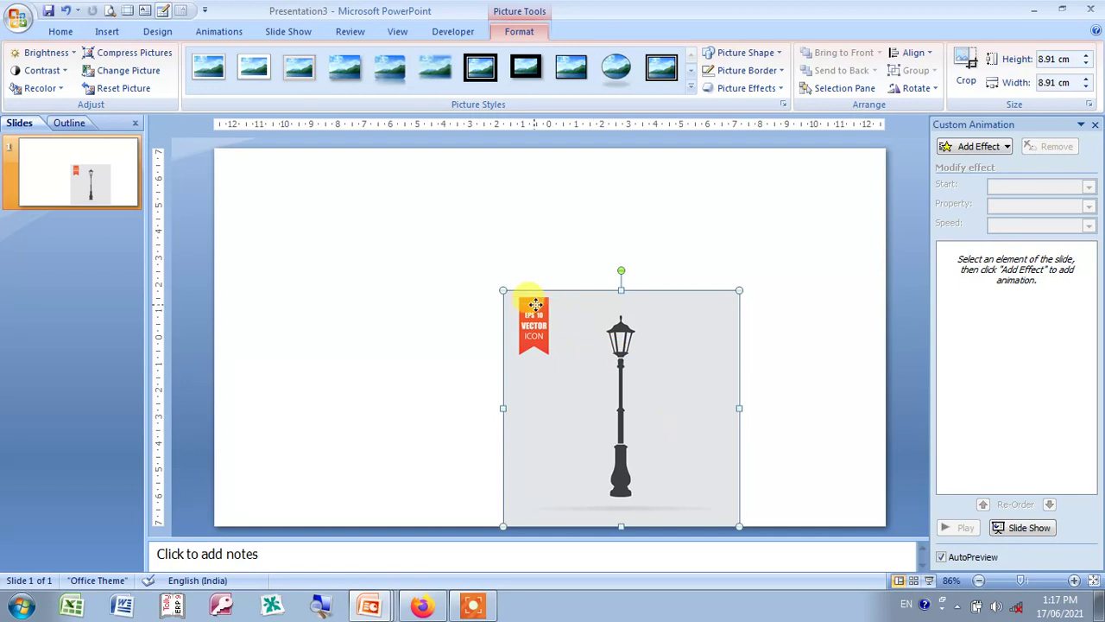
drag(535, 304, 377, 183)
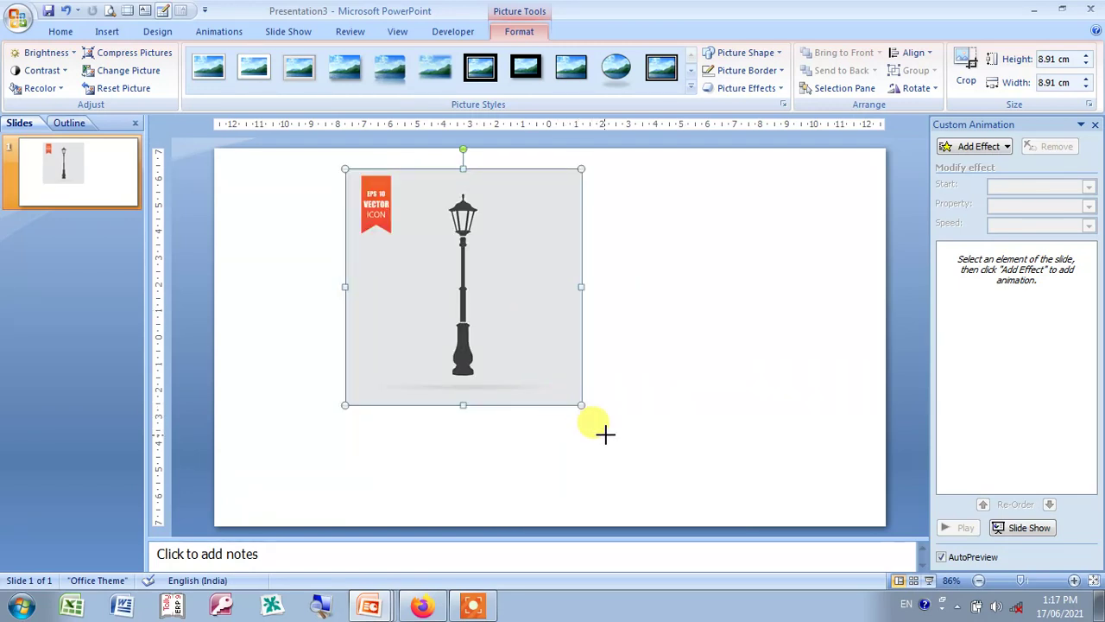
drag(582, 405, 626, 468)
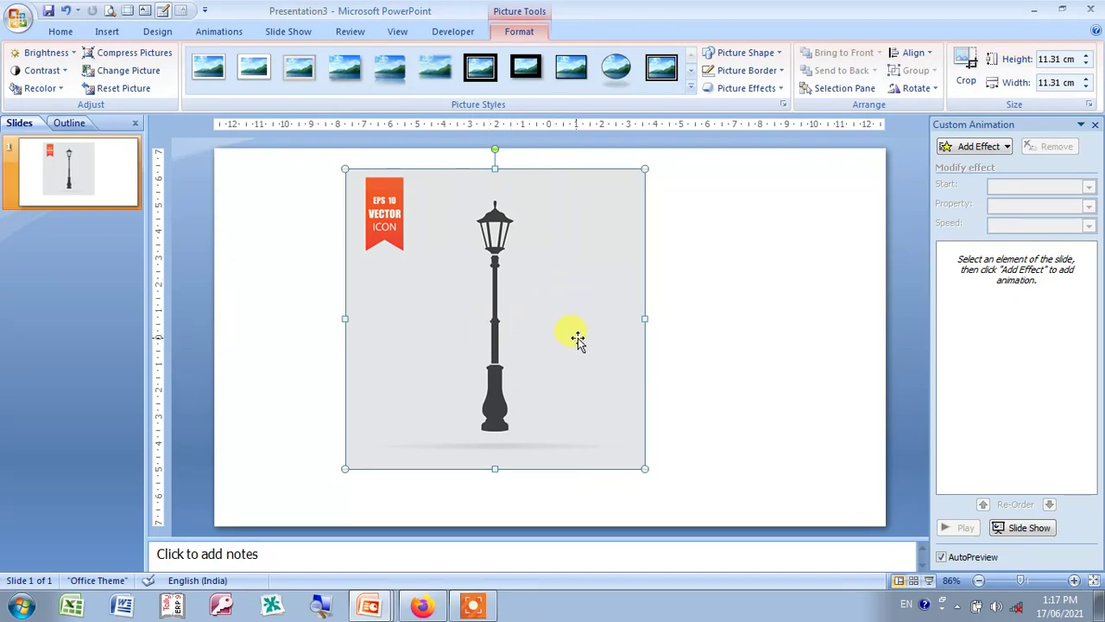
- Crop all four sides of the picture down to the lamp at 9.13 × 1.98 cm
click(965, 86)
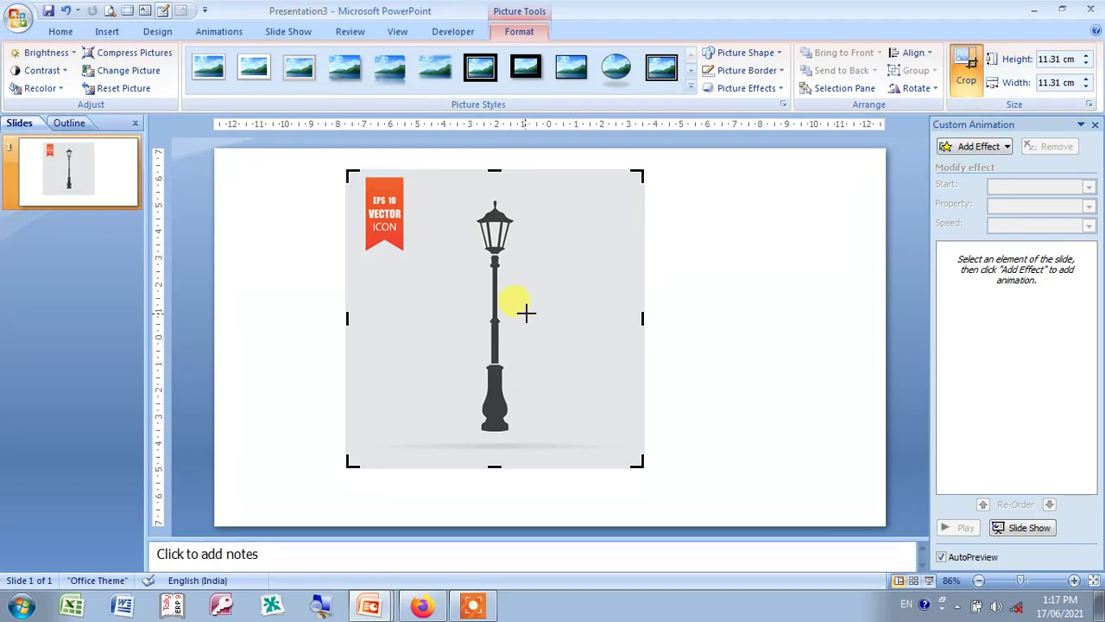
drag(525, 313, 523, 315)
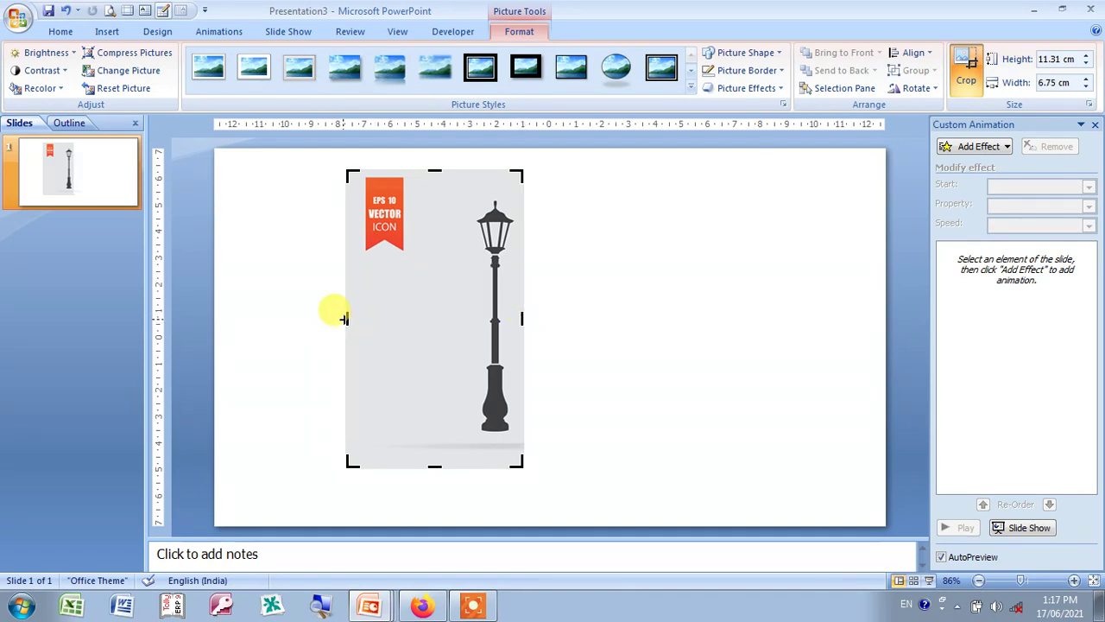
drag(468, 337, 472, 336)
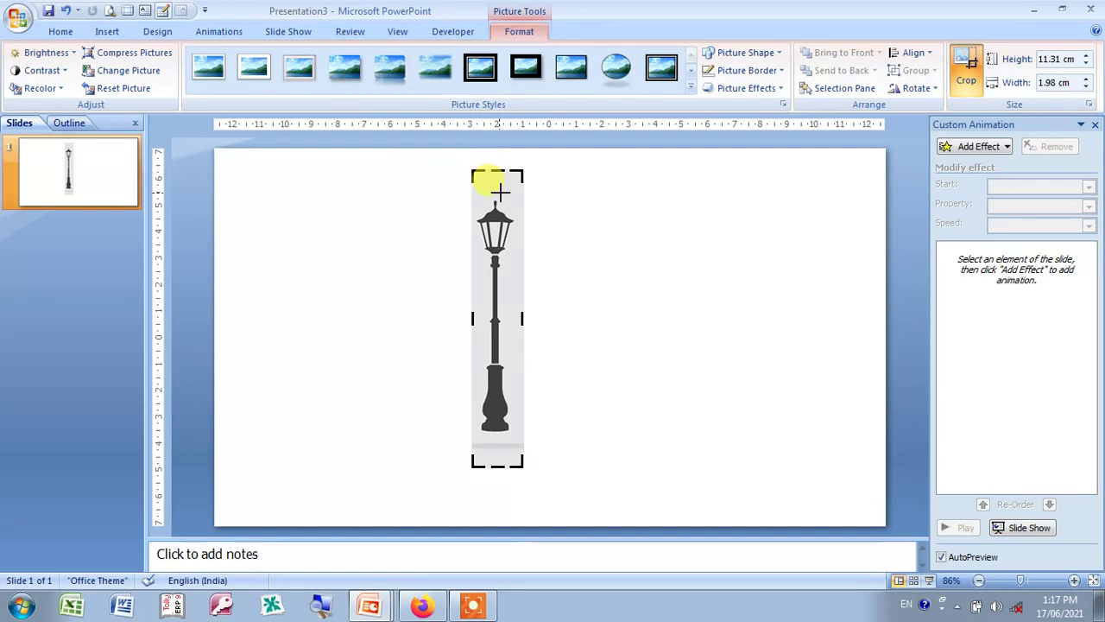
drag(498, 170, 498, 199)
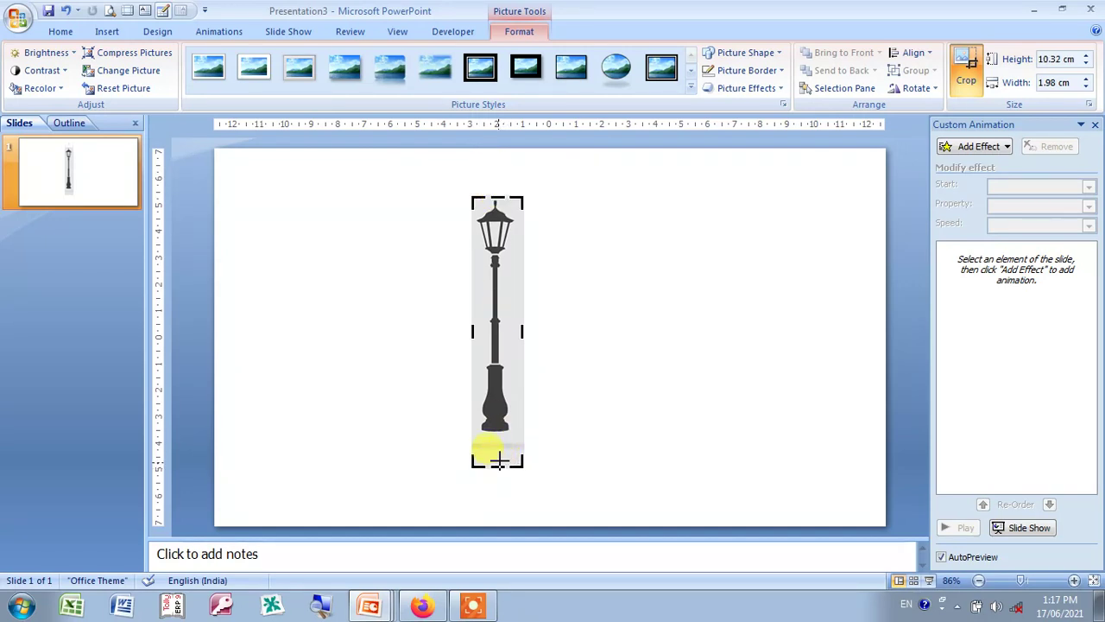
drag(498, 462, 498, 434)
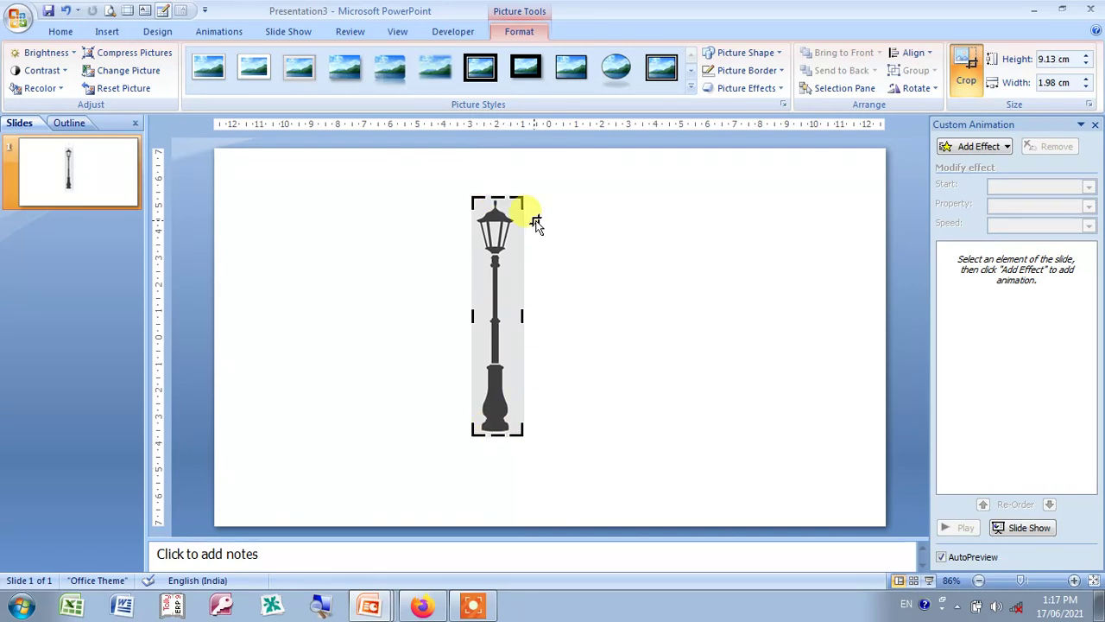
click(966, 76)
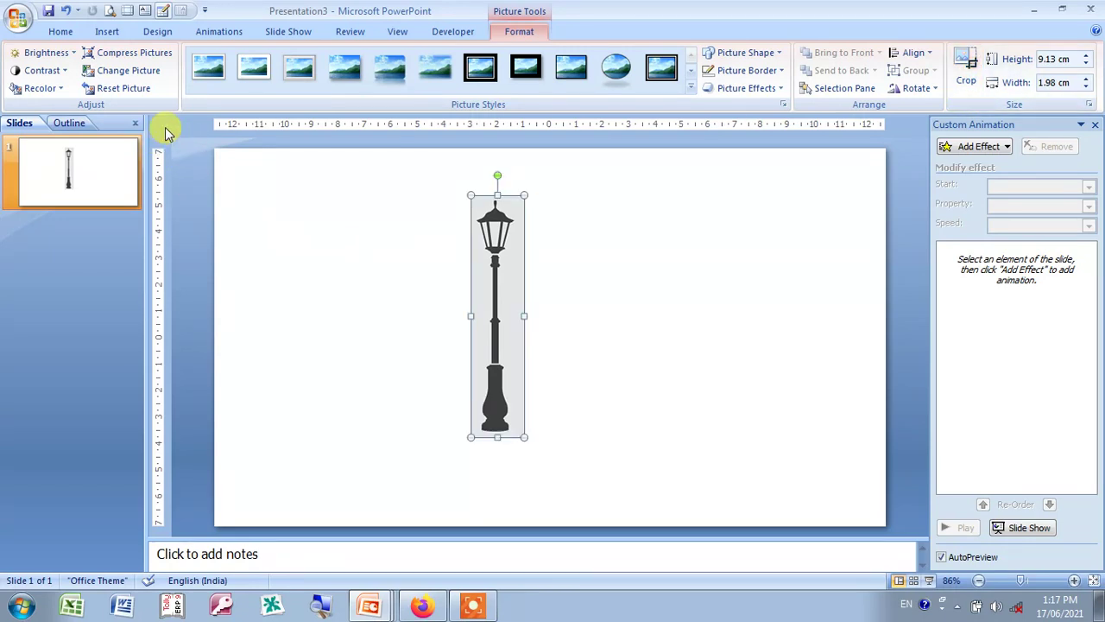
- Make the grey background transparent and set the lamp to +40% contrast and -40% brightness
click(52, 89)
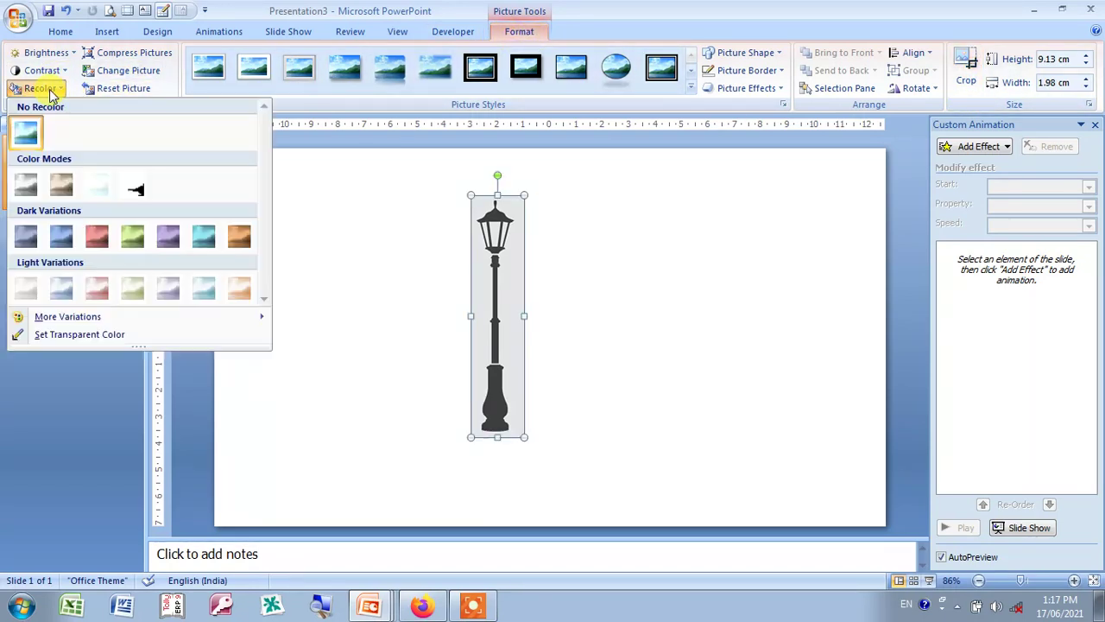
click(109, 338)
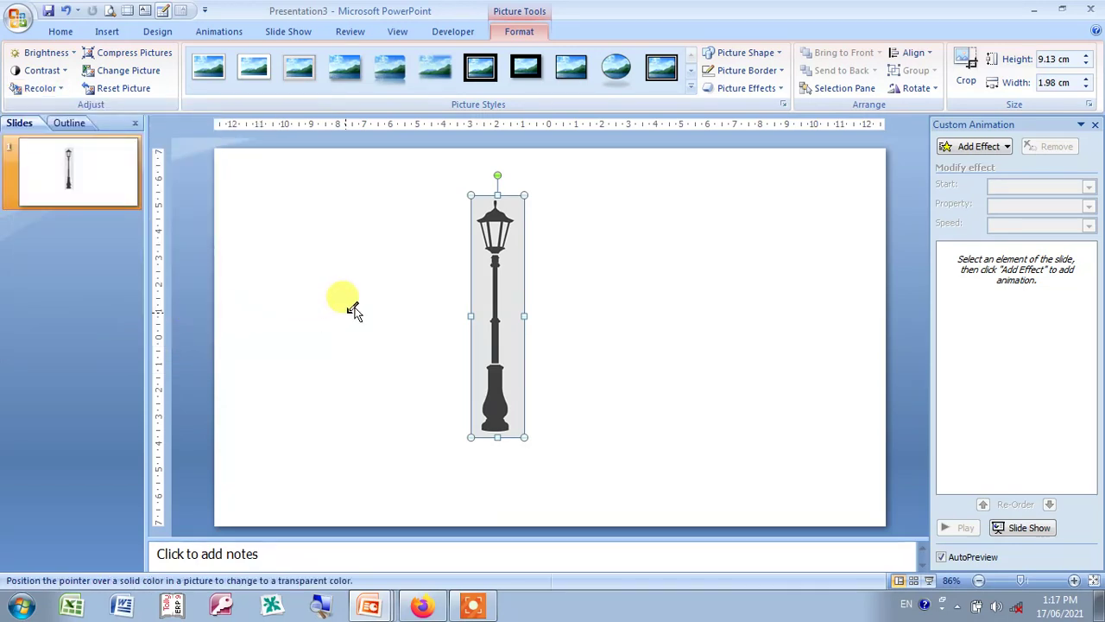
click(479, 297)
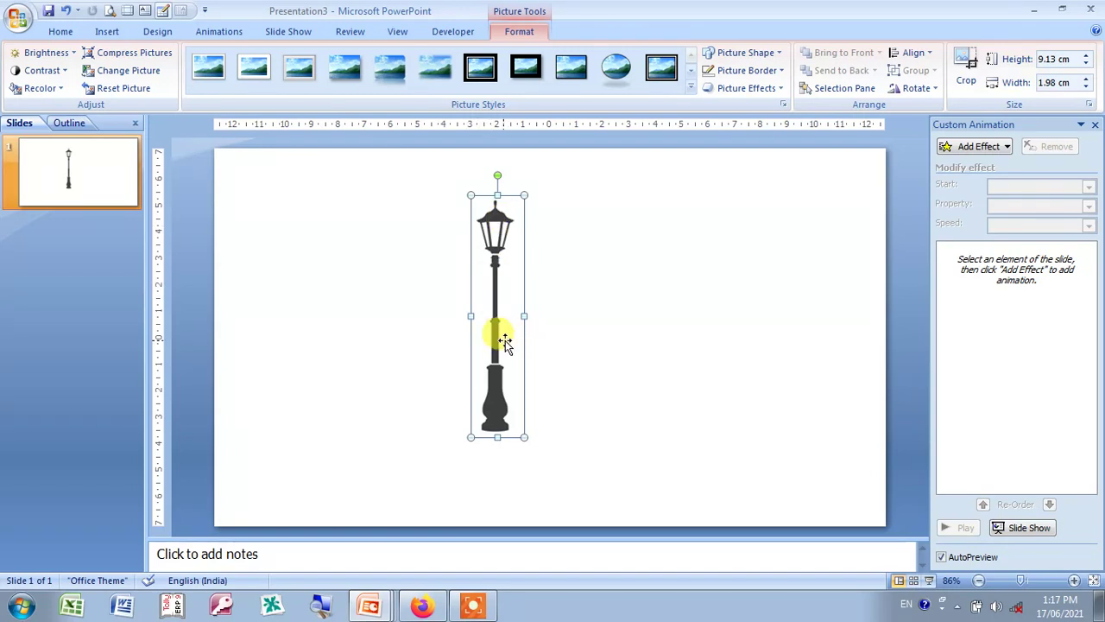
click(52, 77)
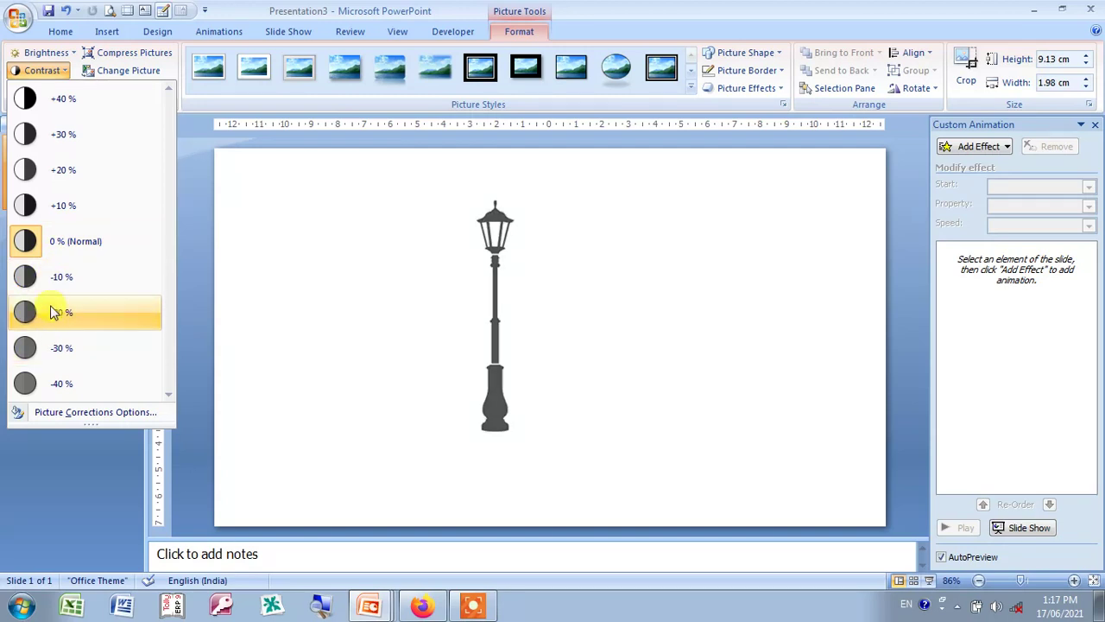
click(24, 97)
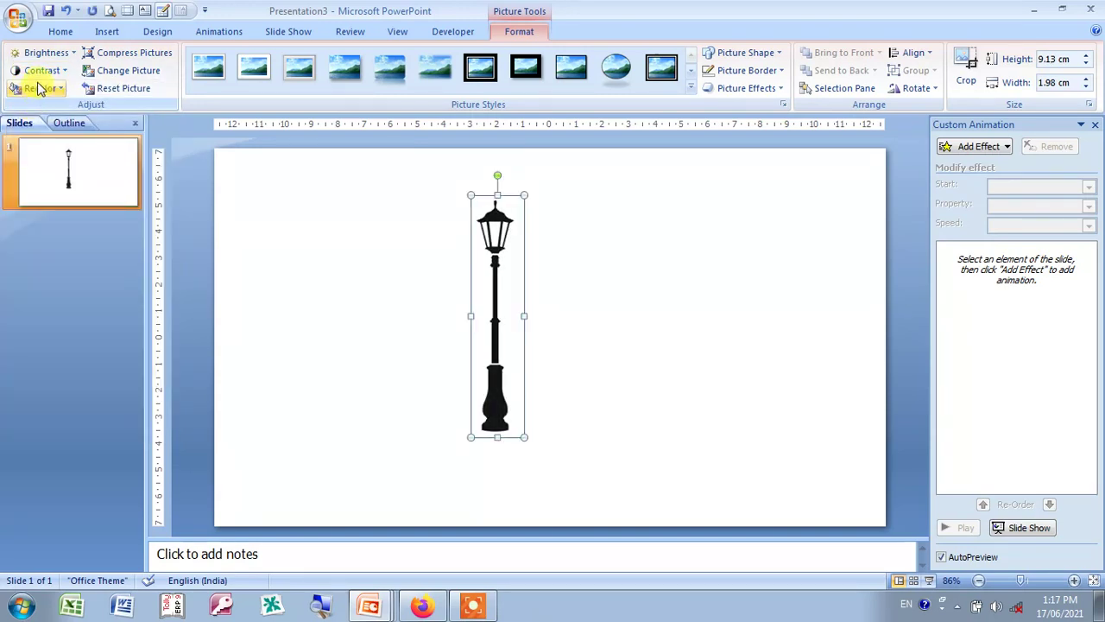
click(40, 52)
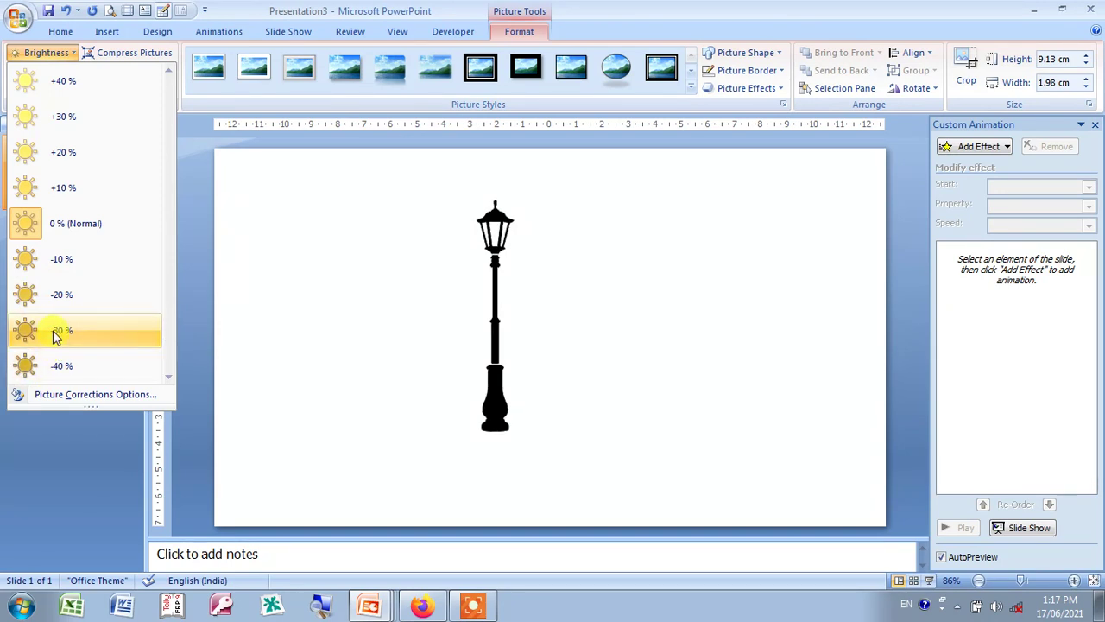
click(51, 365)
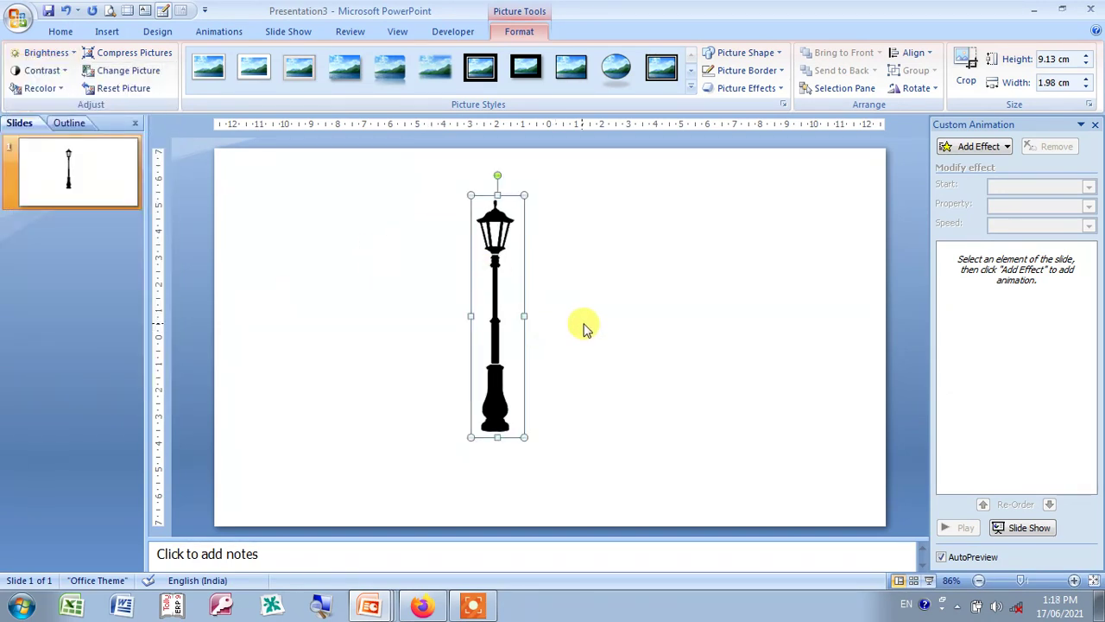
- Move the lamp post toward the left side of the slide
click(577, 324)
click(493, 382)
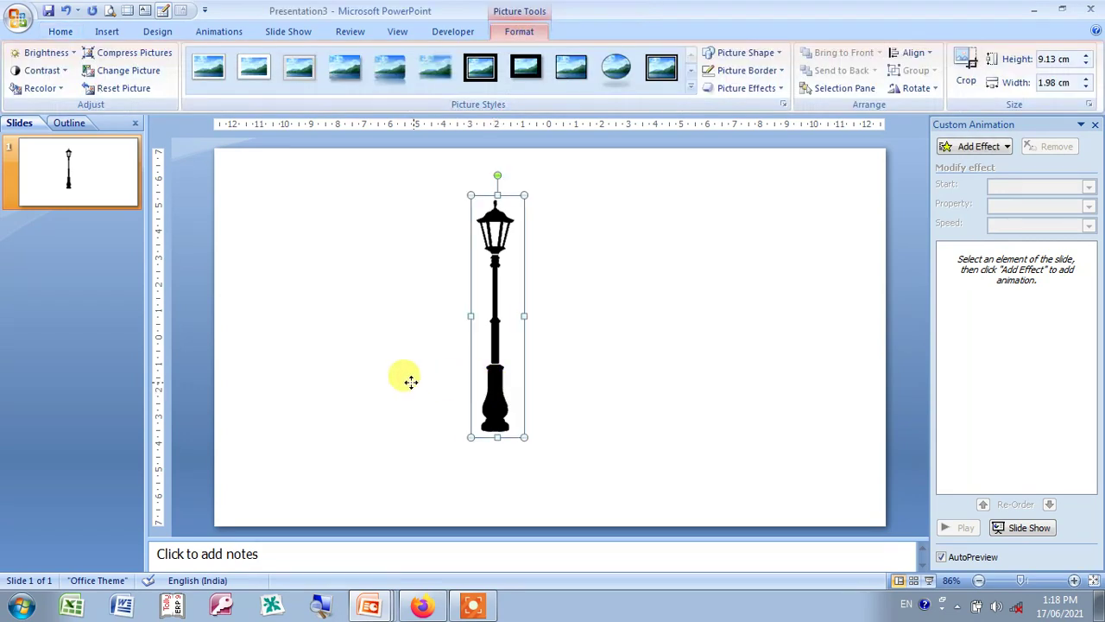
drag(380, 387, 372, 386)
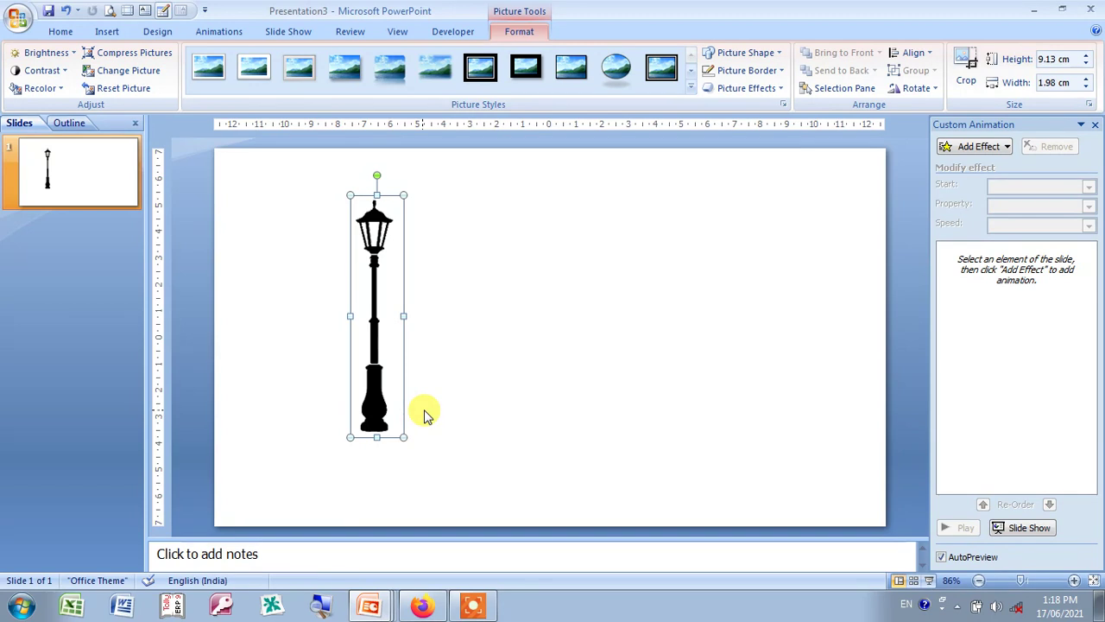
- Open Format Background for the slide and switch to picture or texture fill
right_click(604, 496)
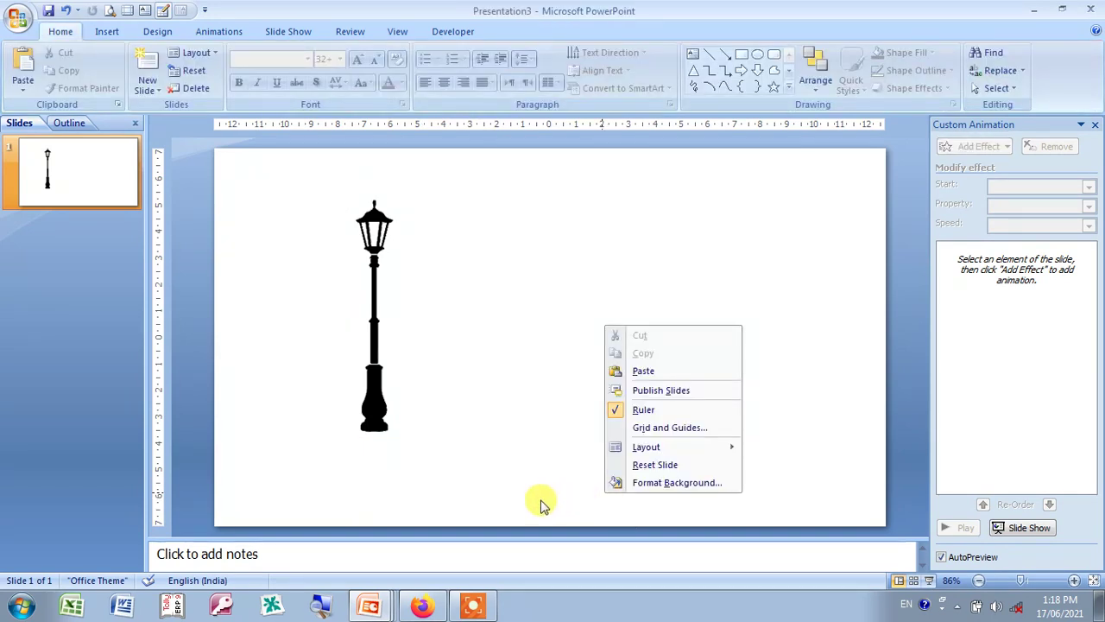
click(494, 502)
right_click(494, 503)
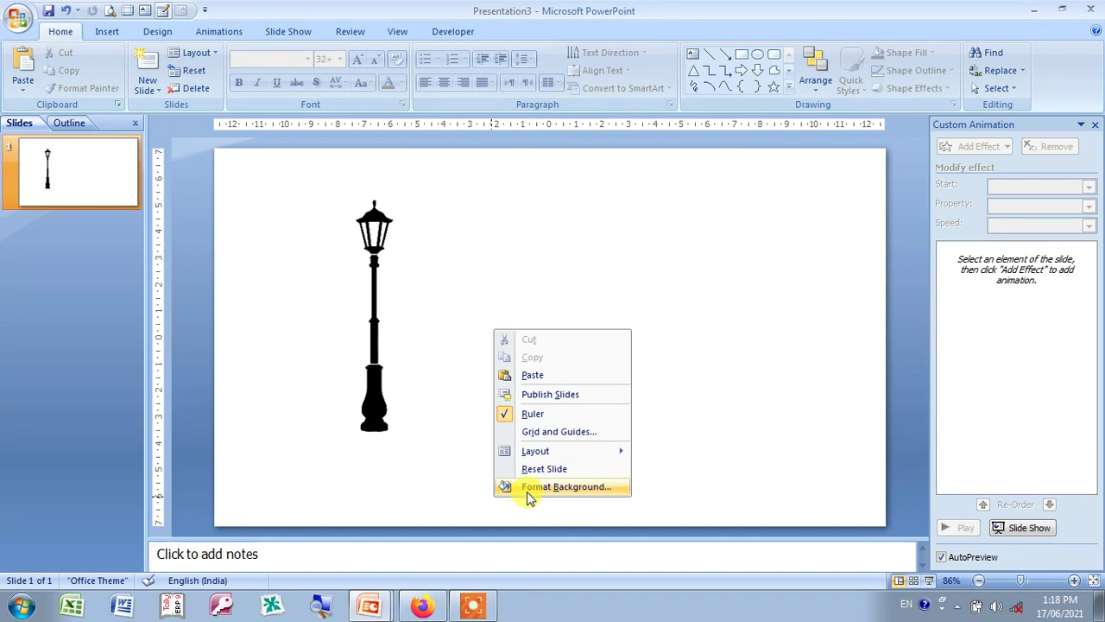
click(532, 489)
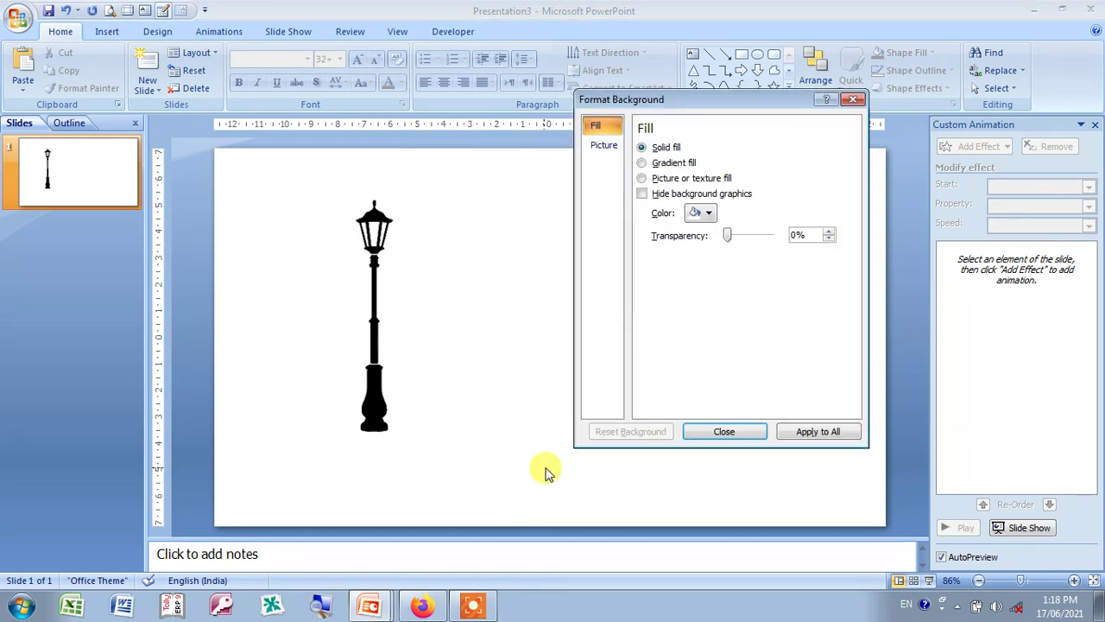
click(644, 179)
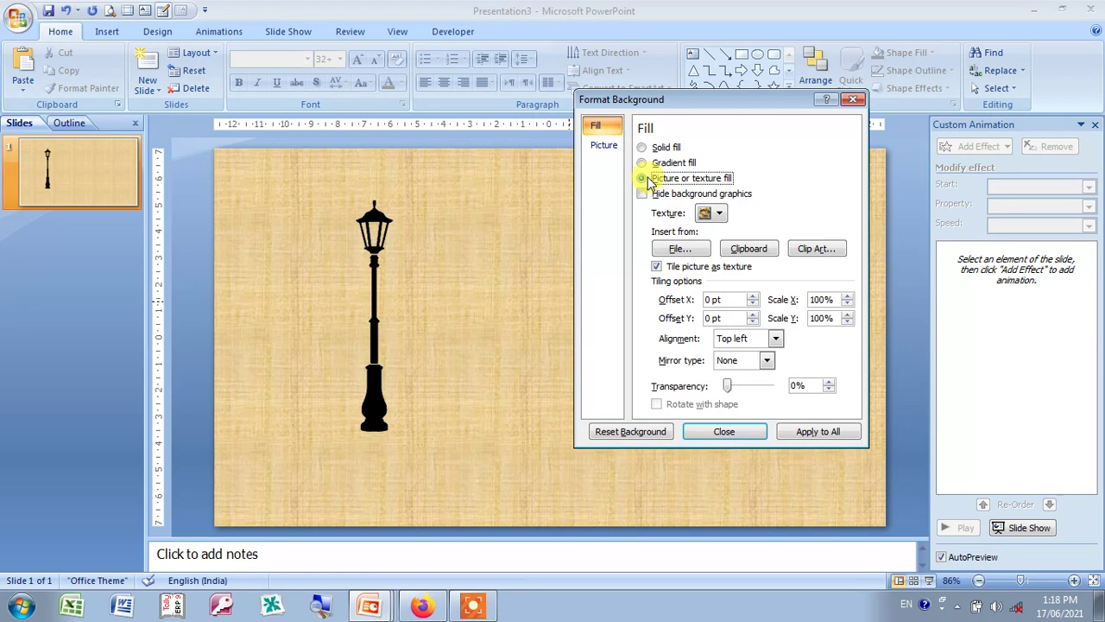
- Browse for a background file and navigate to F:\PhotoShope\...\Only Pic
click(679, 249)
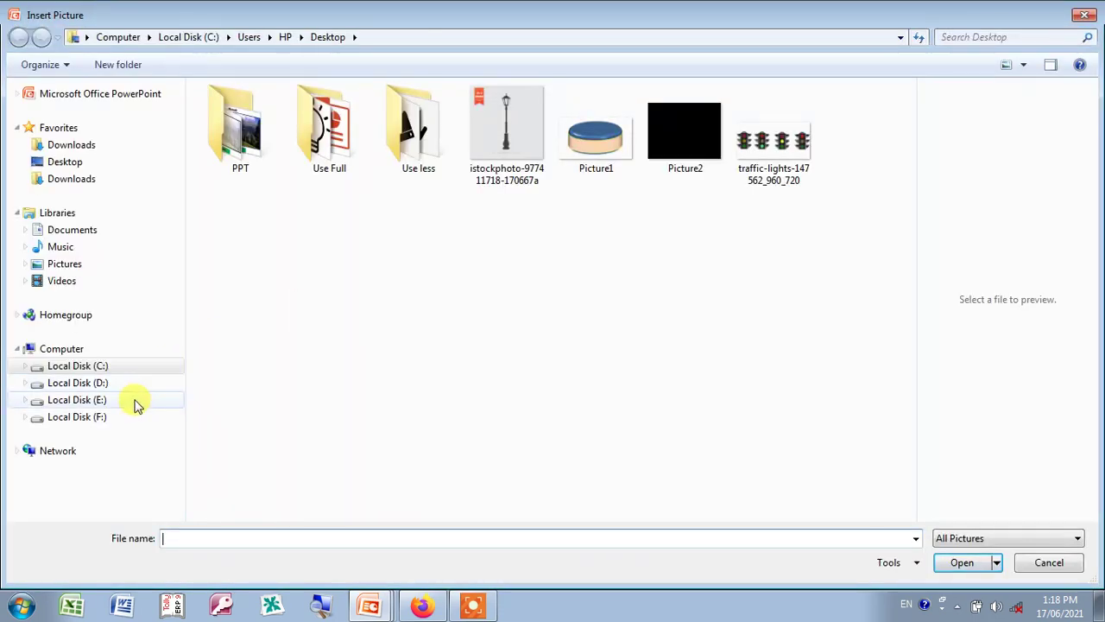
click(76, 416)
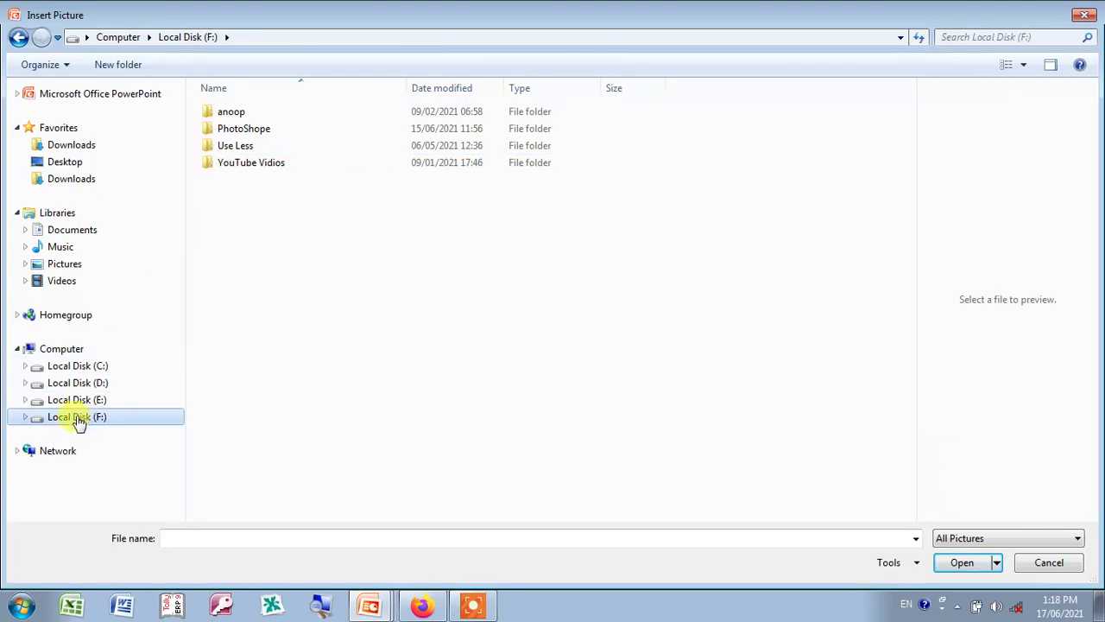
click(83, 382)
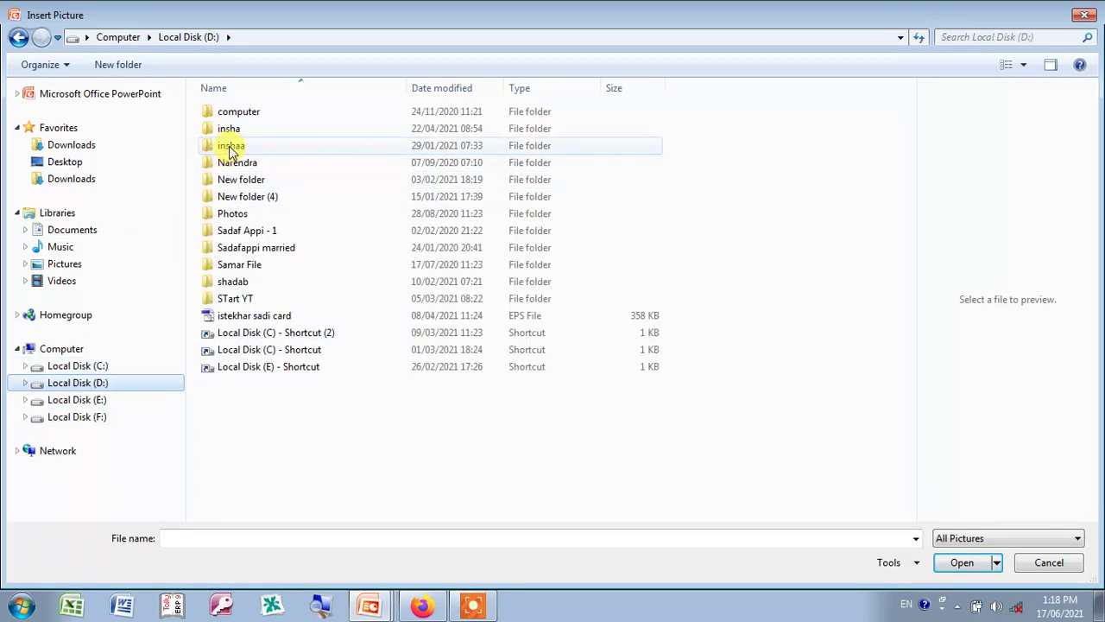
click(93, 417)
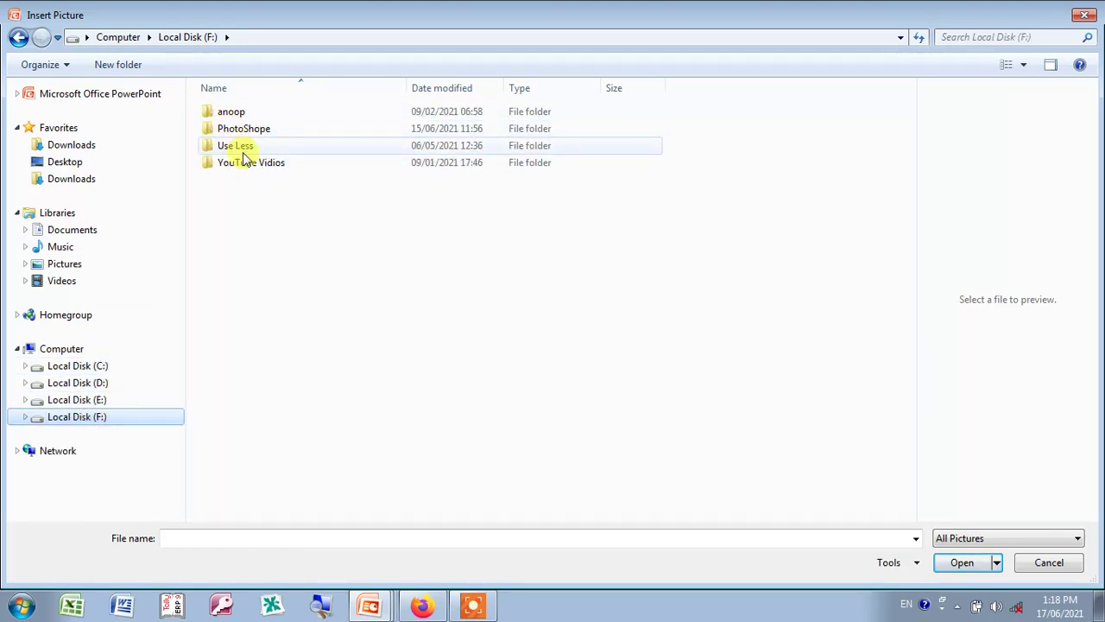
double_click(242, 128)
double_click(235, 168)
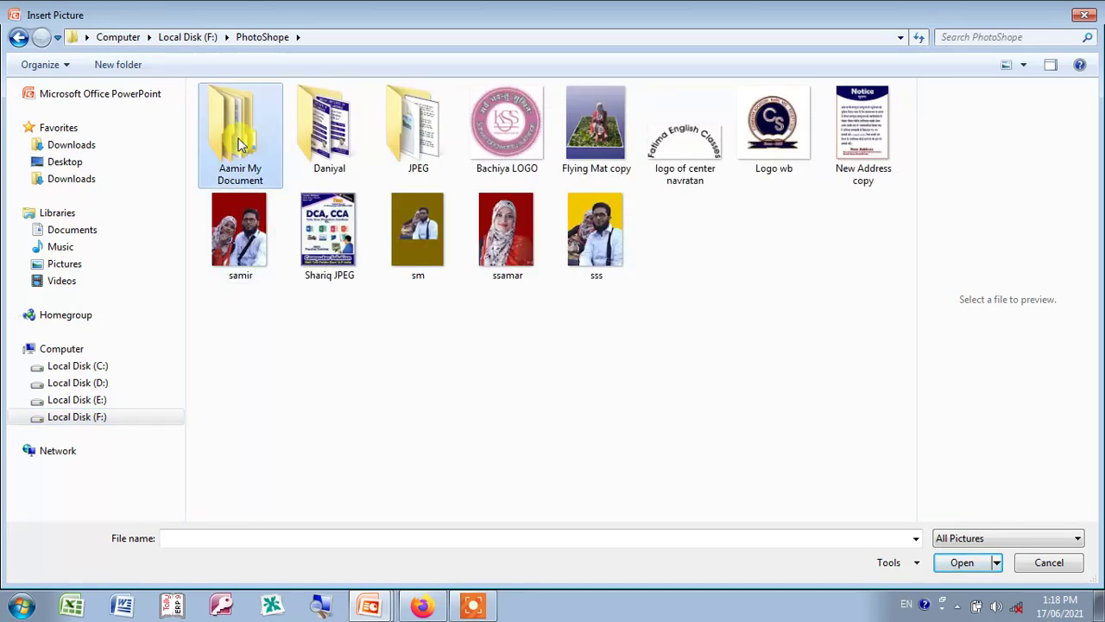
double_click(233, 164)
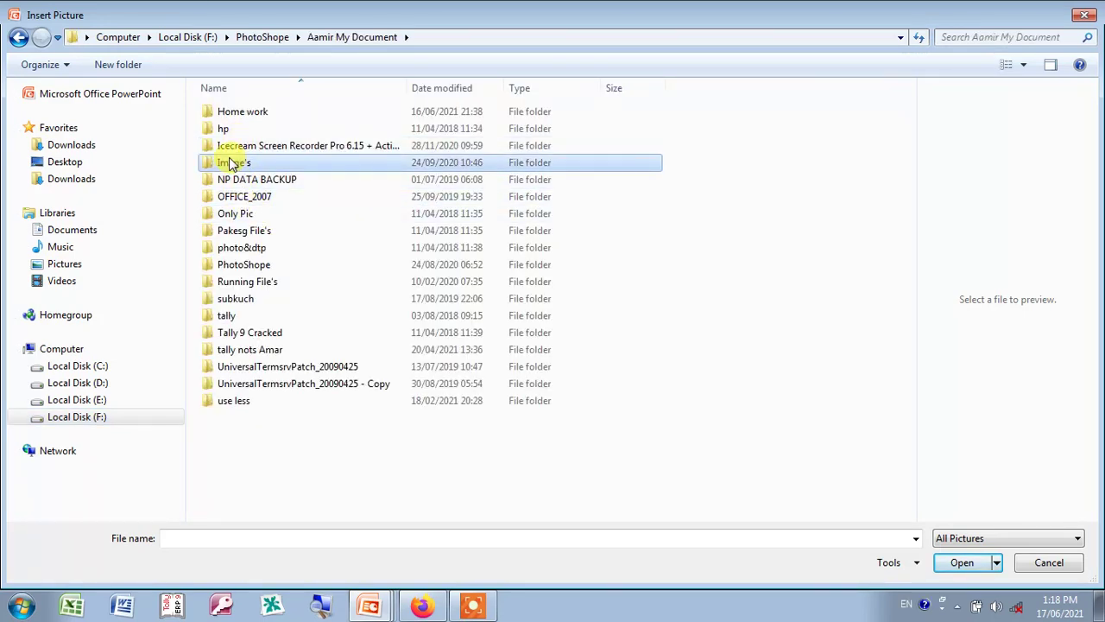
click(18, 37)
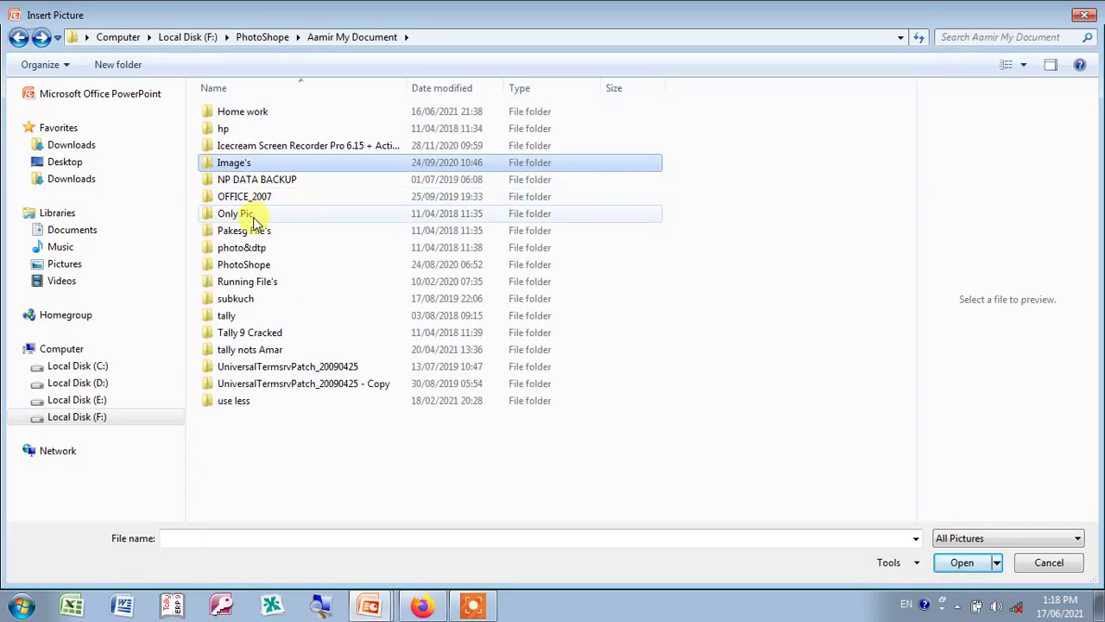
click(253, 222)
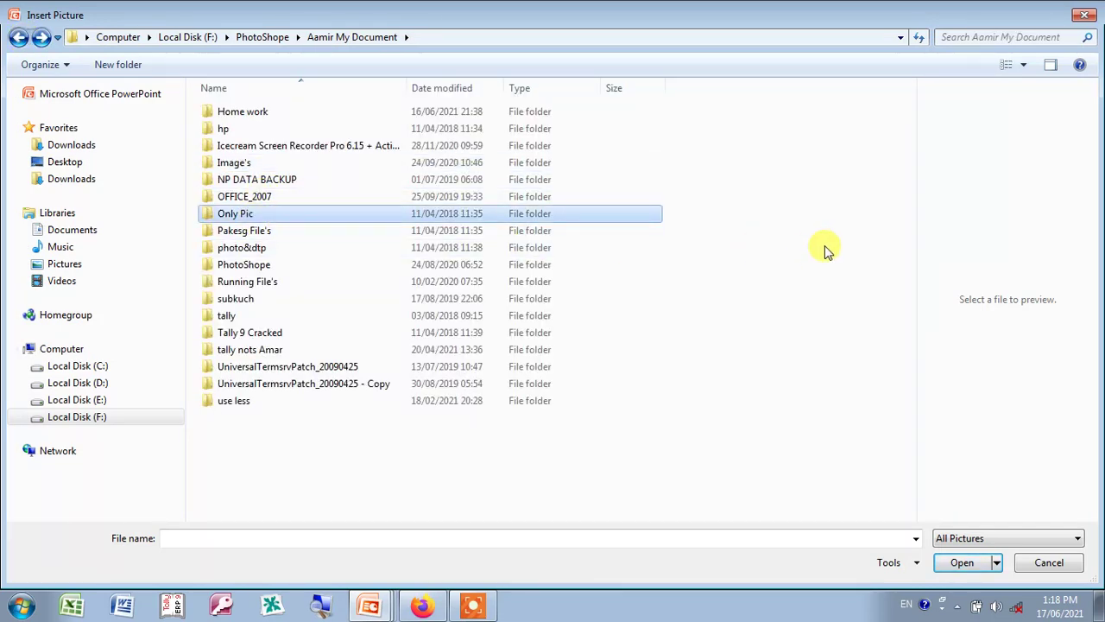
double_click(246, 216)
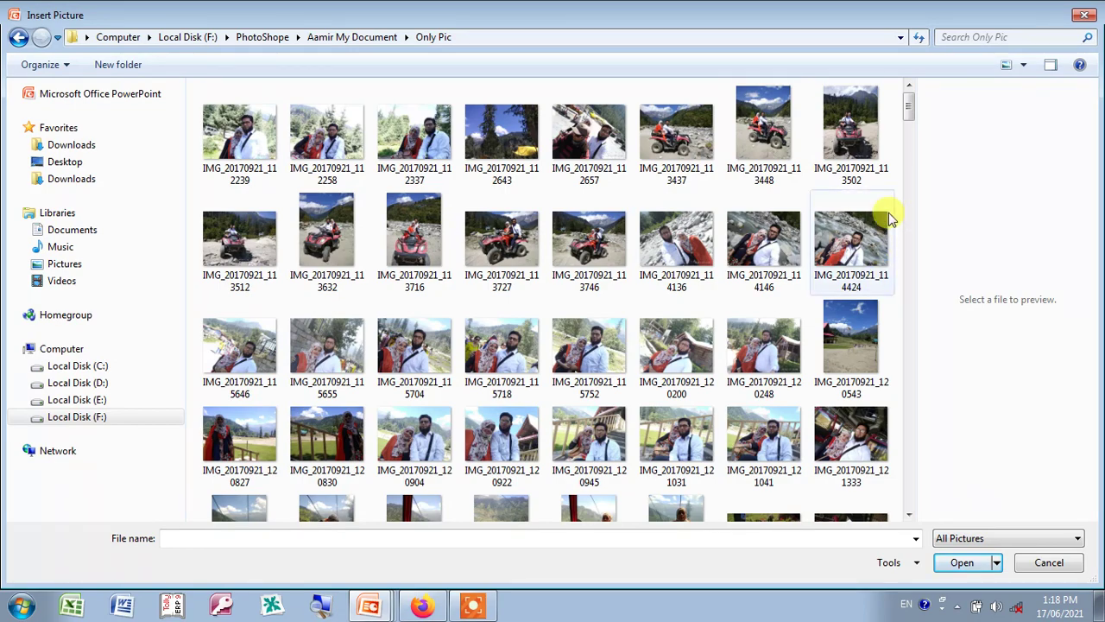
- Insert the road photo IMG_20170922_104842 as the slide background
drag(908, 515, 911, 516)
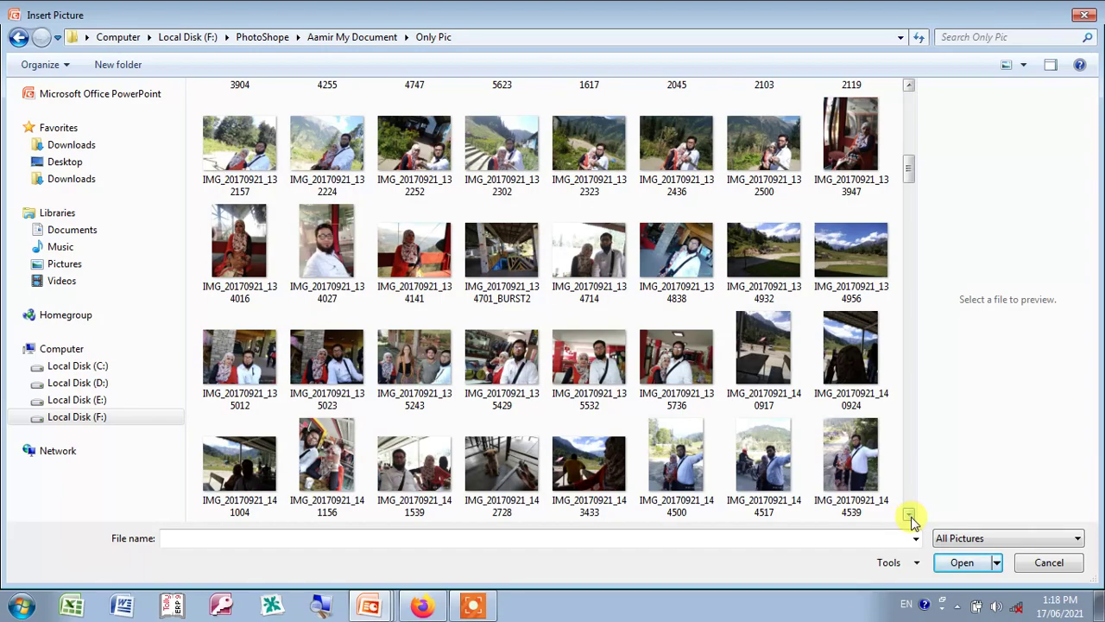
drag(912, 521, 913, 521)
scroll(913, 521, down, 3)
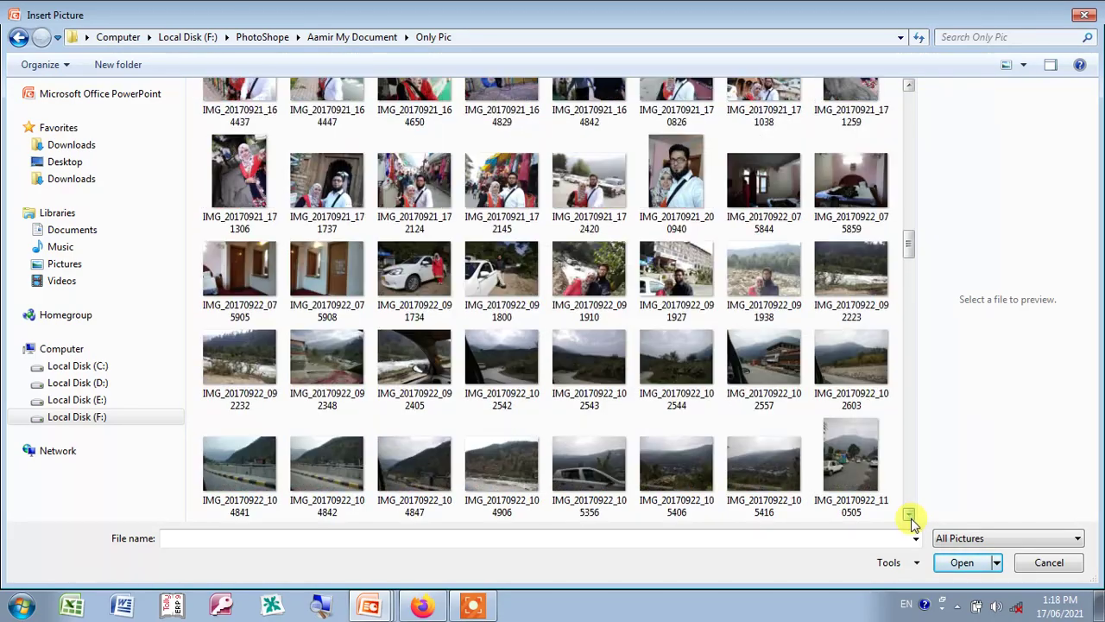
scroll(911, 518, down, 1)
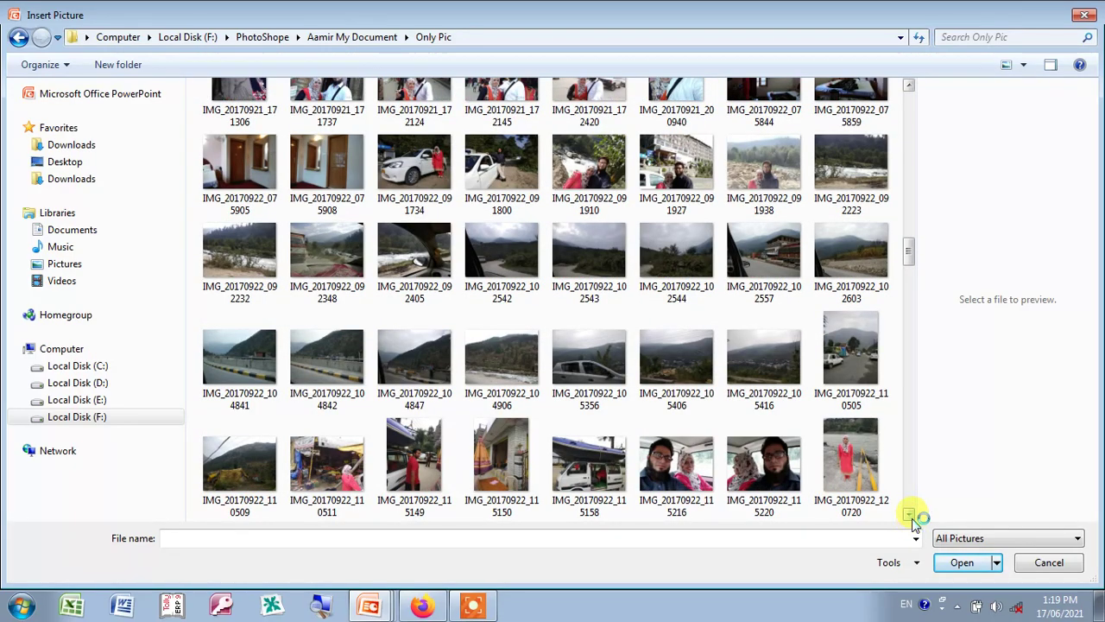
click(335, 370)
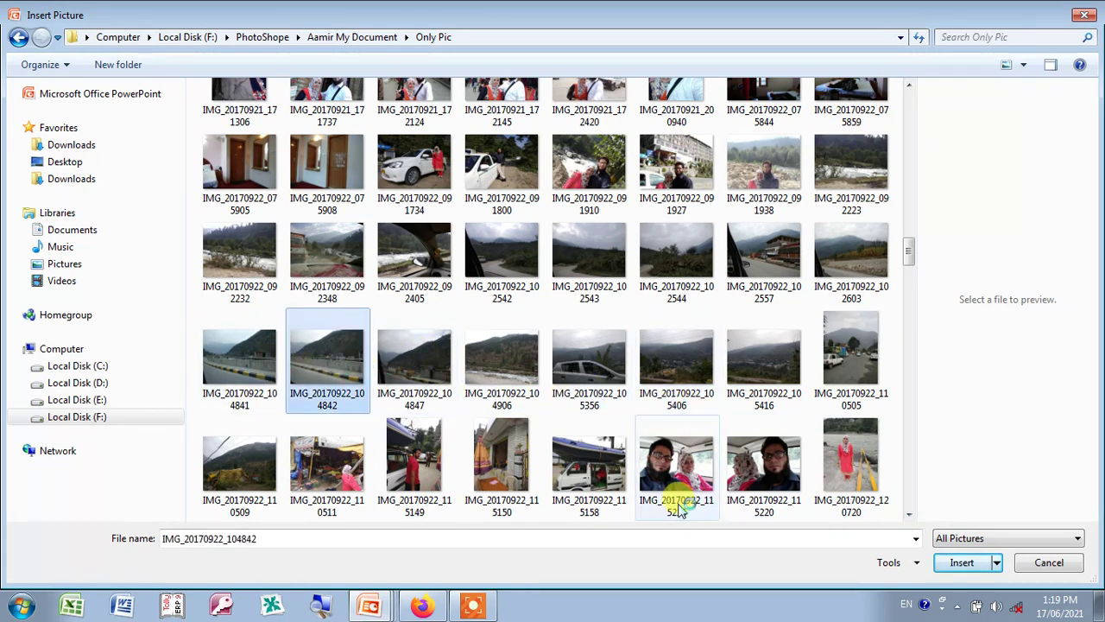
click(959, 562)
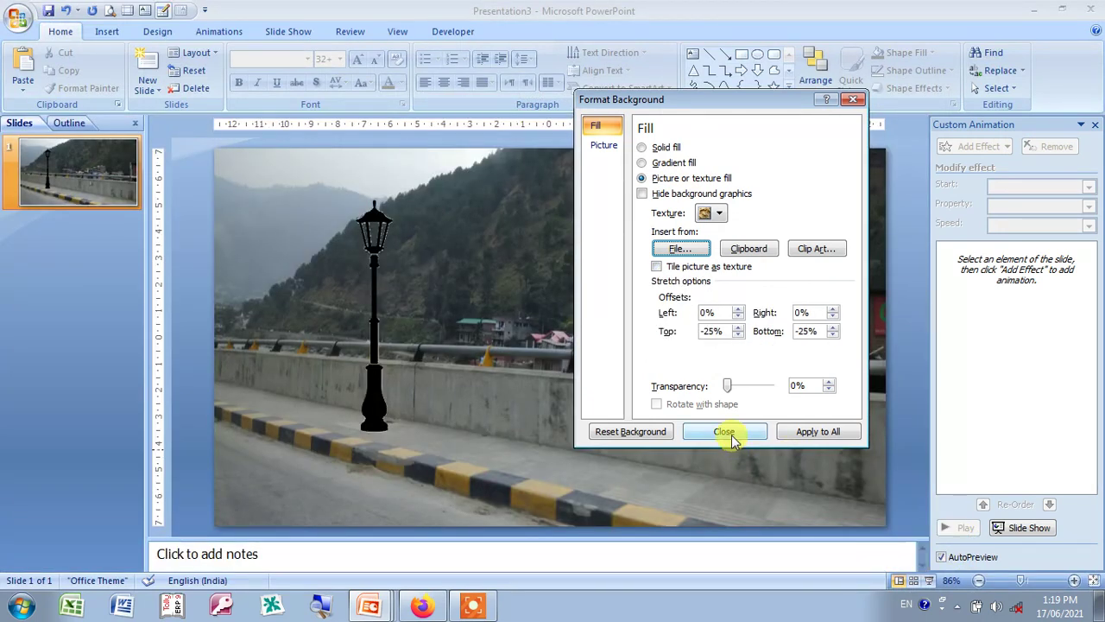
- Close the background settings, nudge the lamp post, and Ctrl-drag a copy right of the second lamp
click(732, 439)
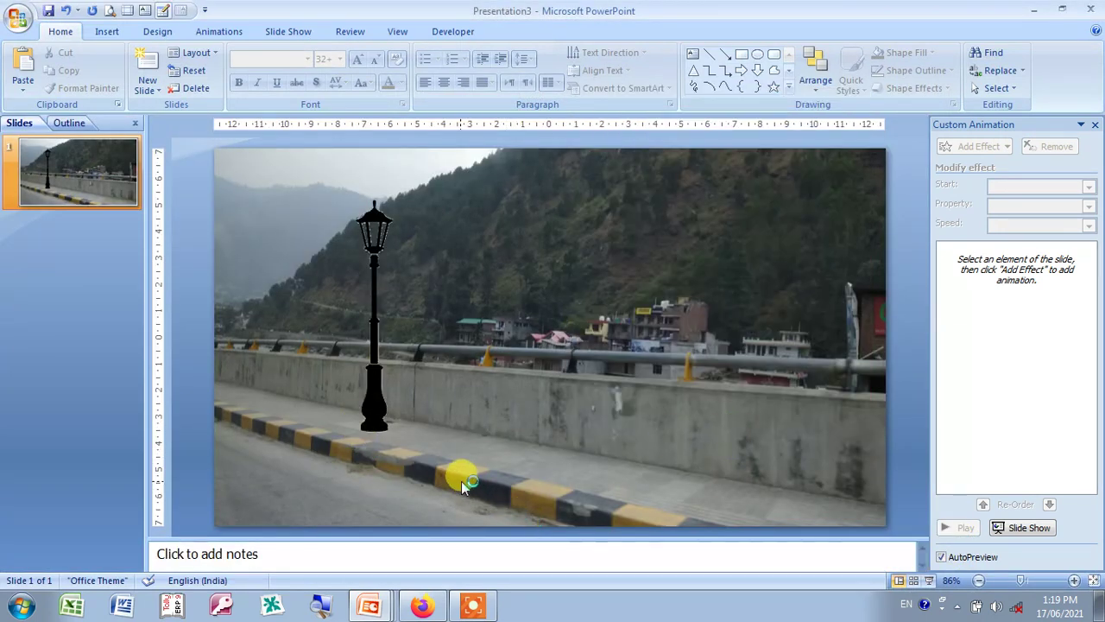
click(374, 383)
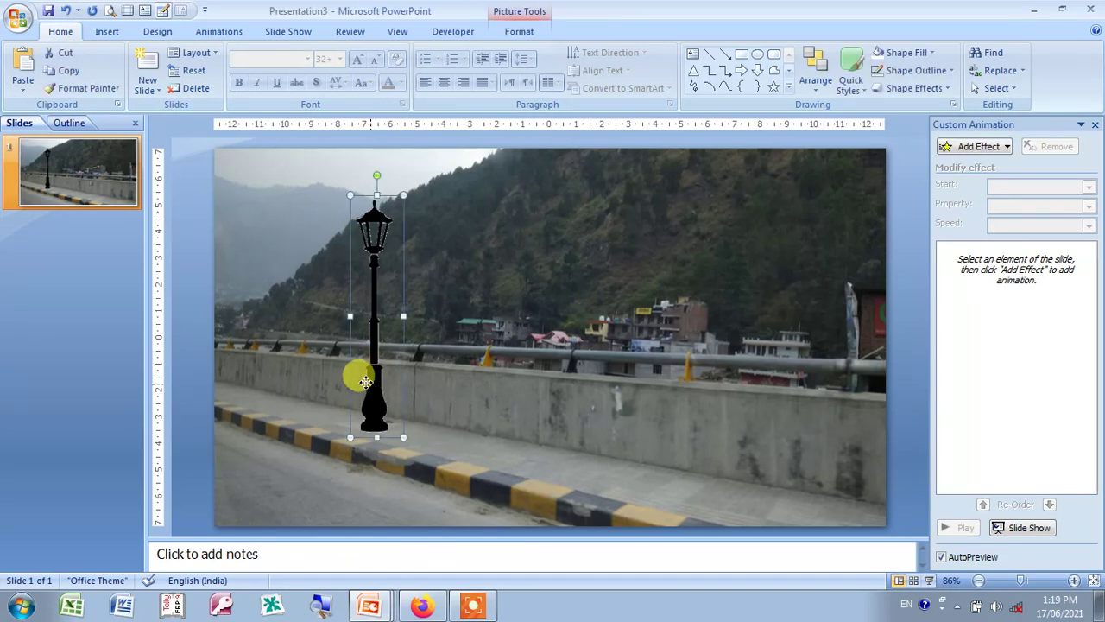
drag(359, 378, 347, 382)
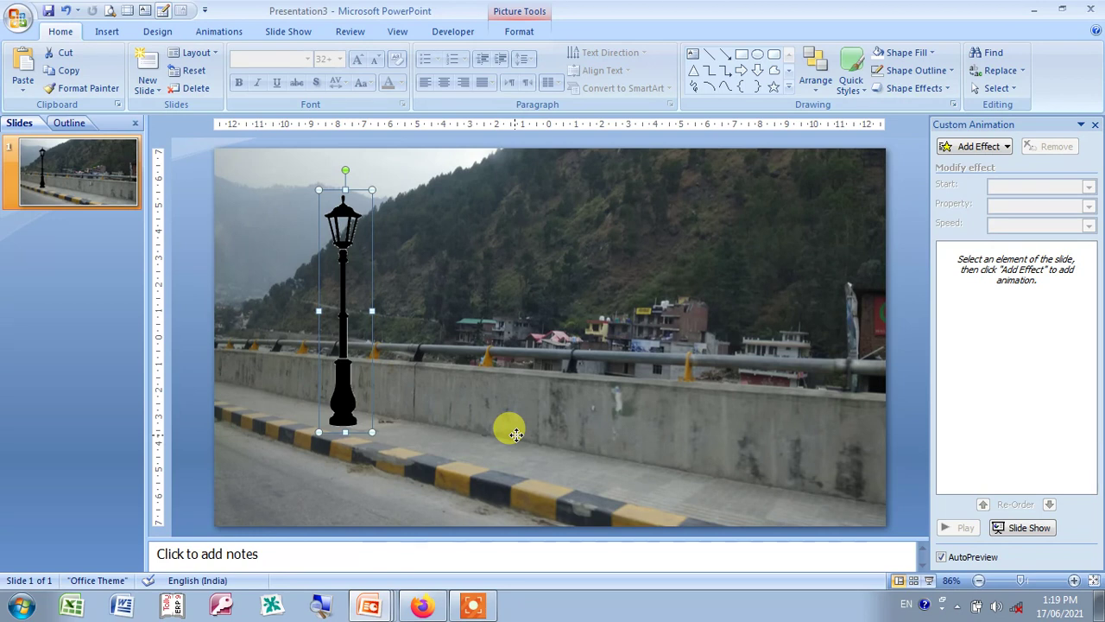
drag(518, 441, 521, 442)
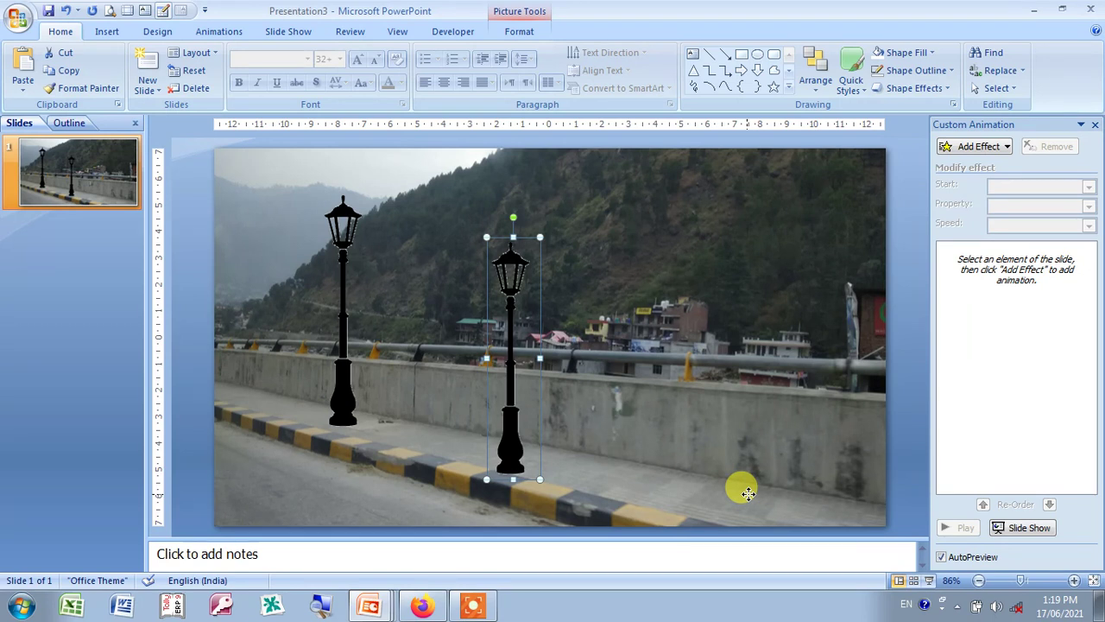
drag(513, 437, 744, 495)
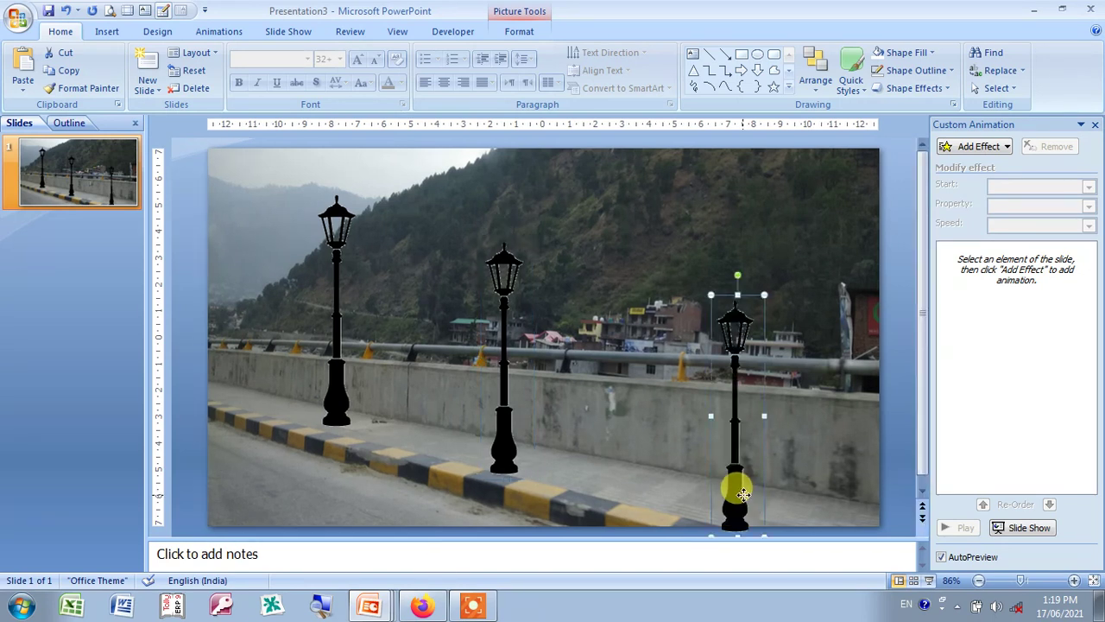
scroll(741, 499, down, 1)
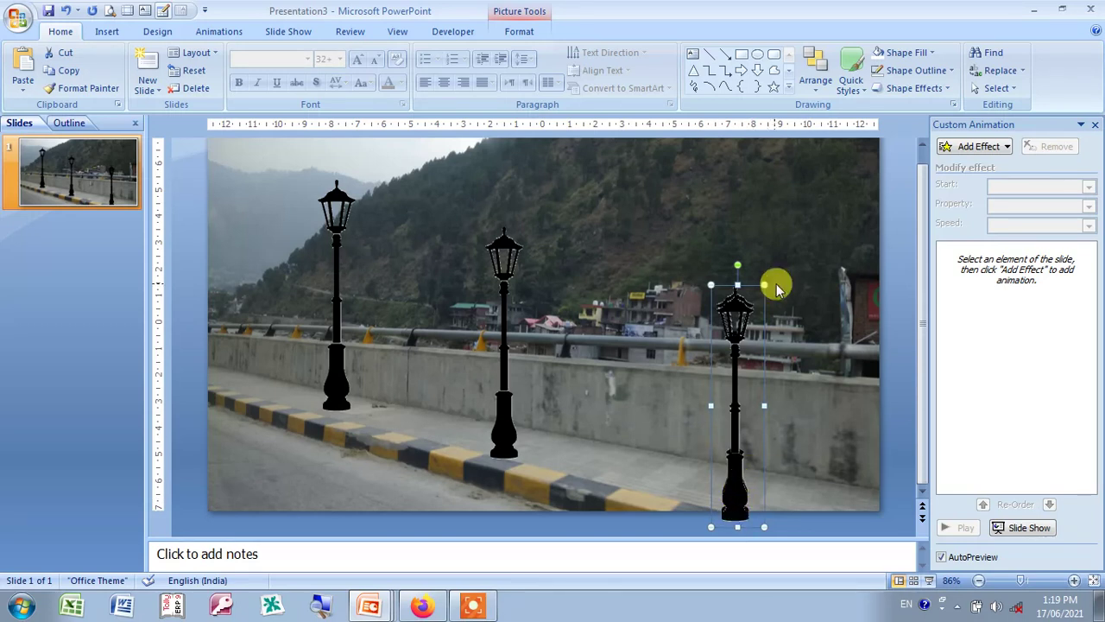
- Crop the bottom of the third lamp post so it is 7.94 cm tall
click(516, 32)
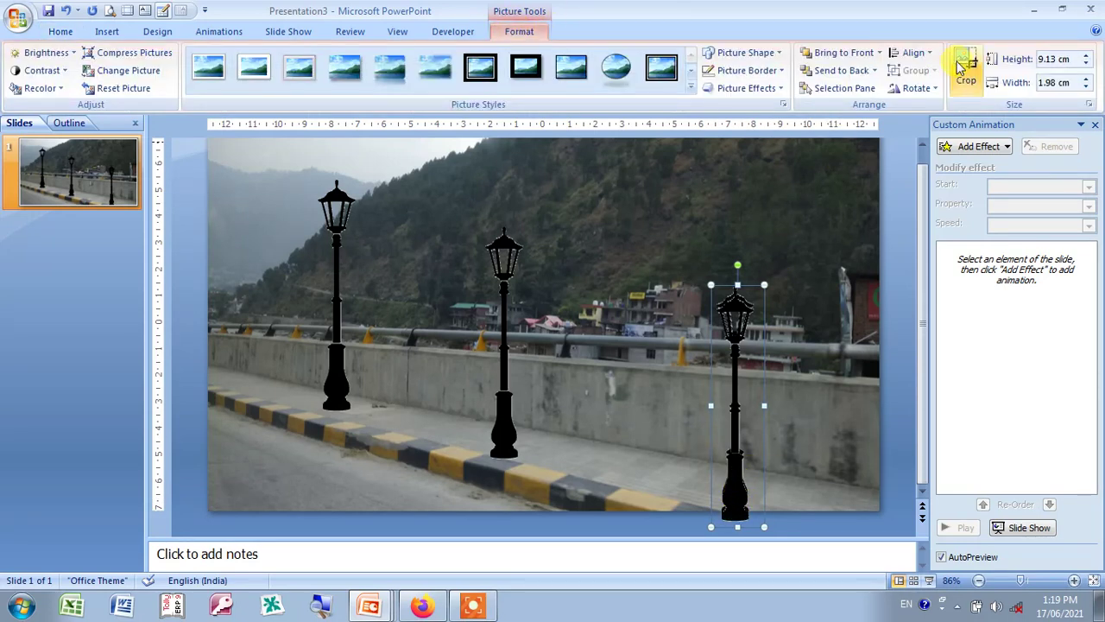
click(965, 70)
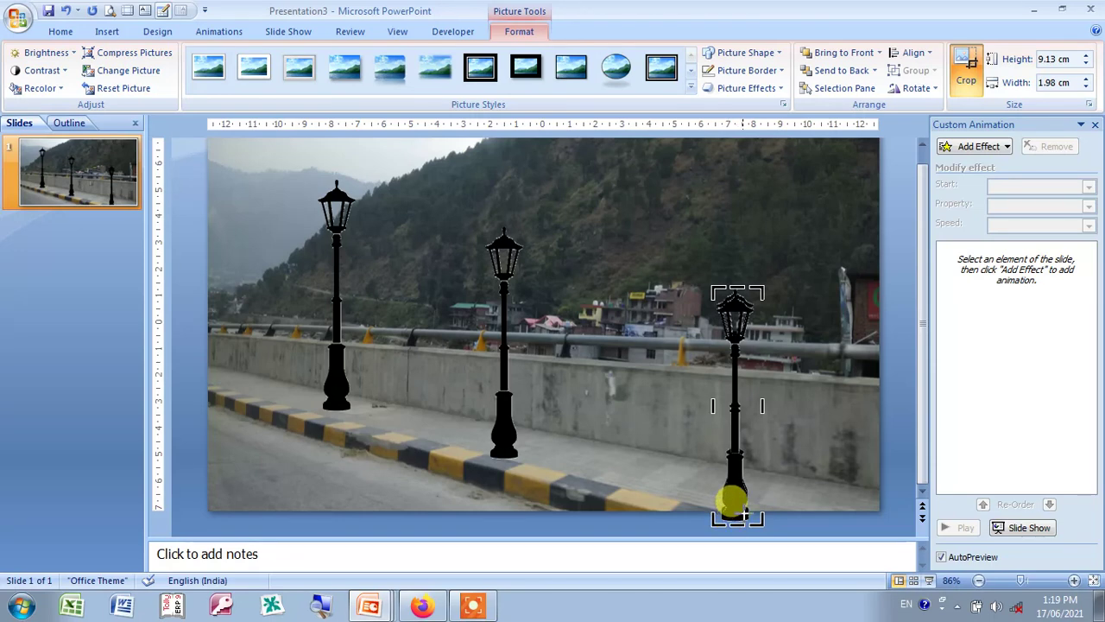
drag(736, 515, 771, 515)
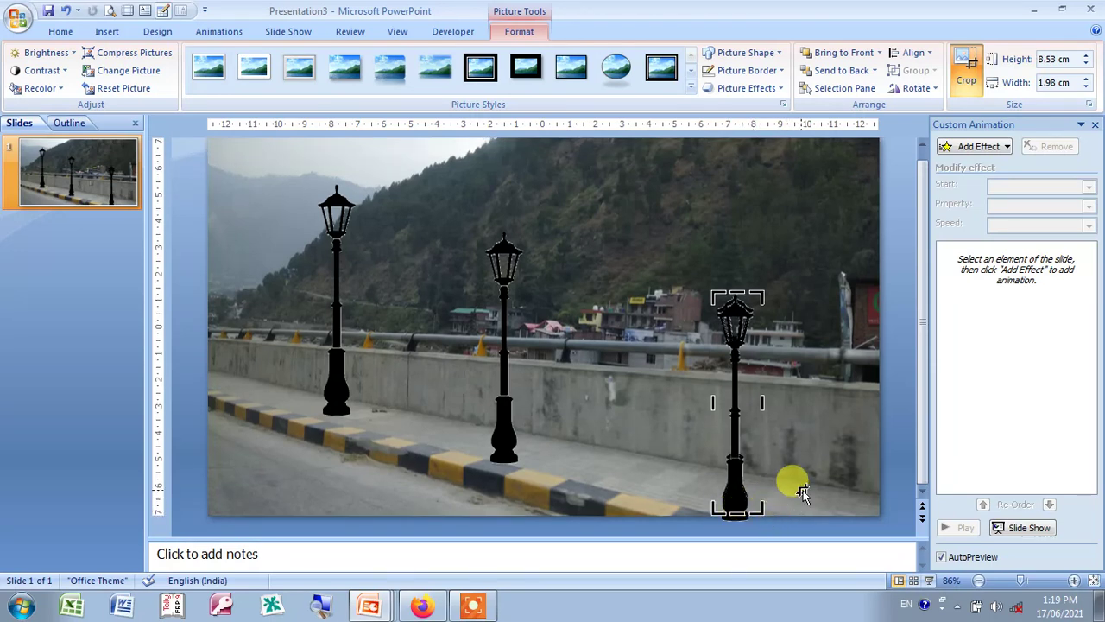
click(802, 491)
click(736, 511)
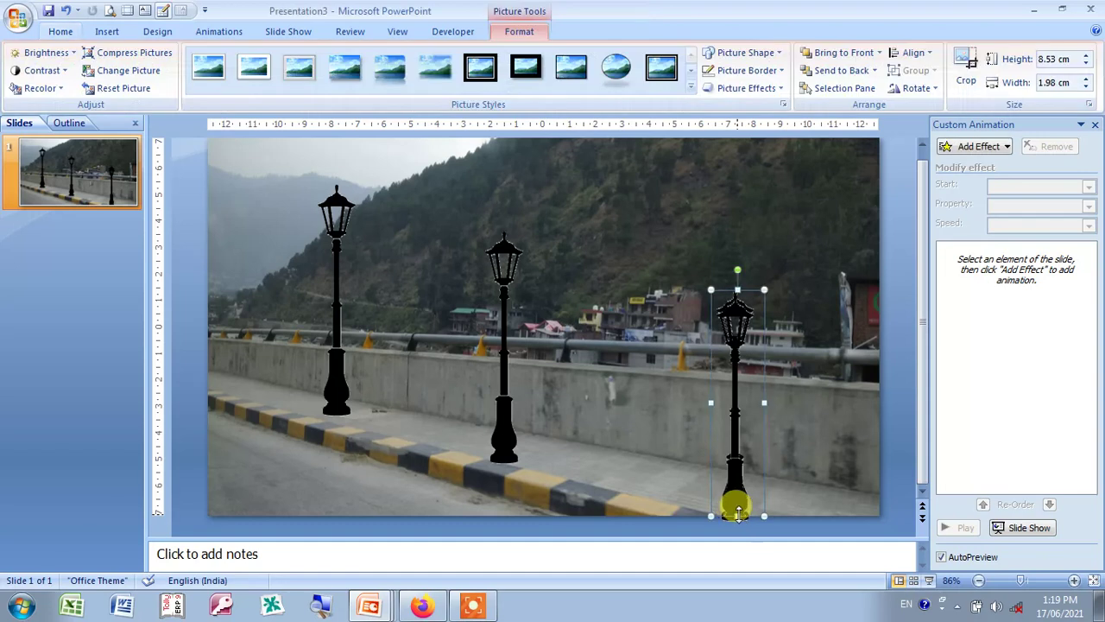
click(958, 72)
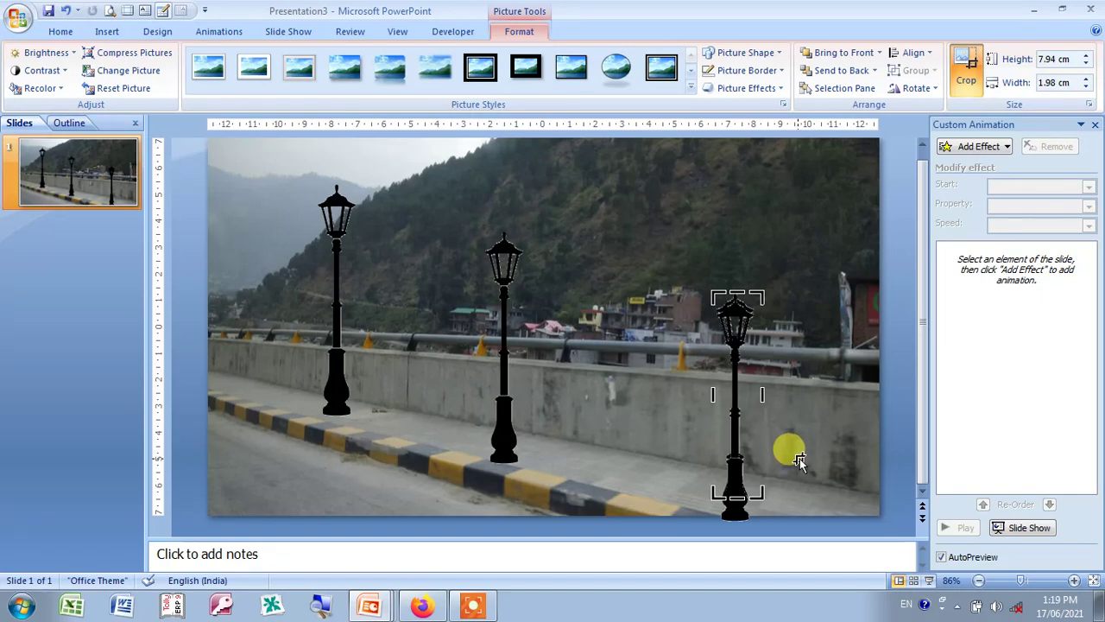
click(960, 71)
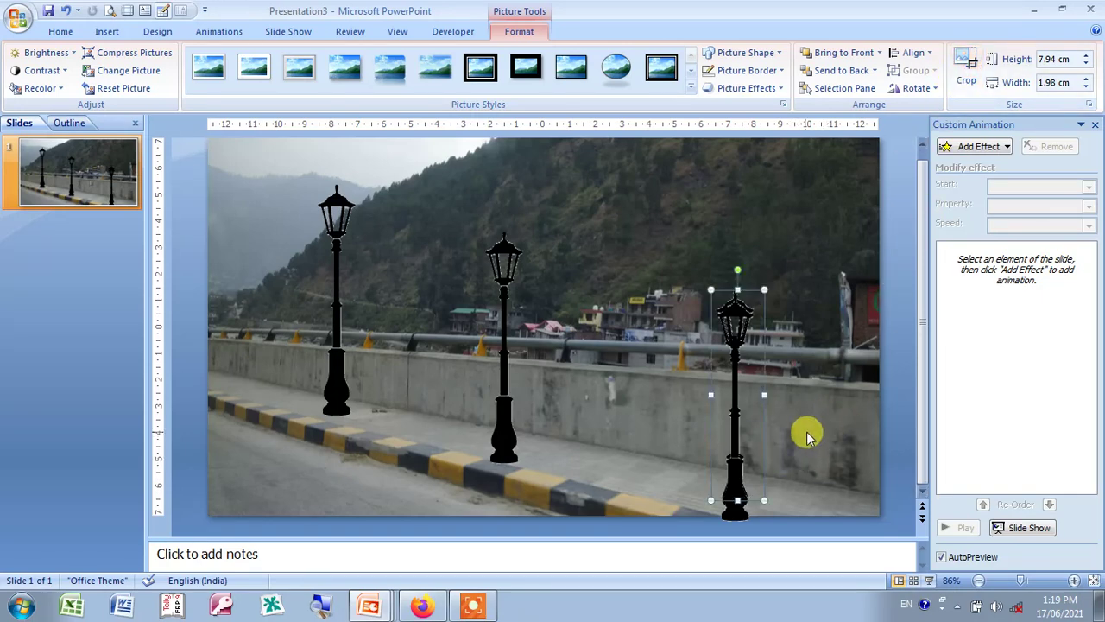
click(769, 424)
click(754, 417)
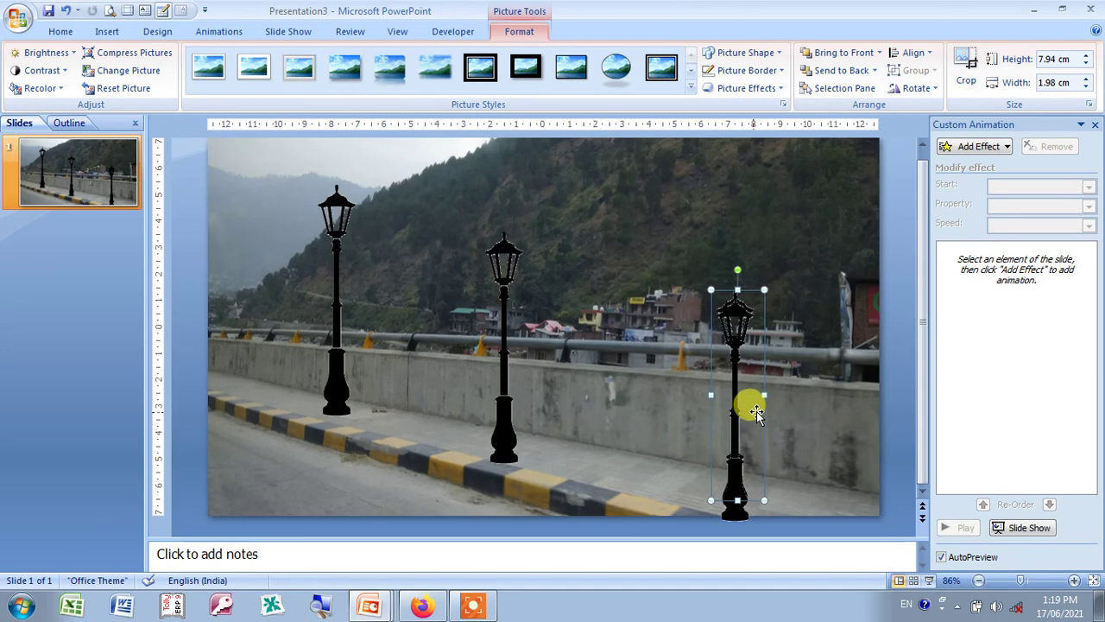
- Shift the middle lamp post slightly to the right
key(Escape)
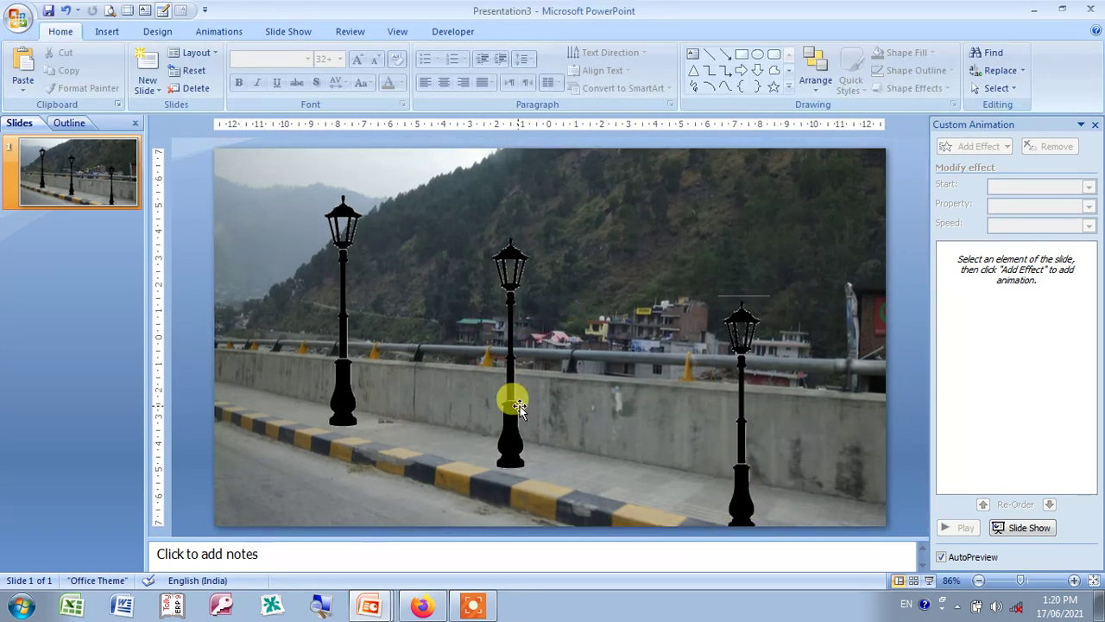
click(512, 415)
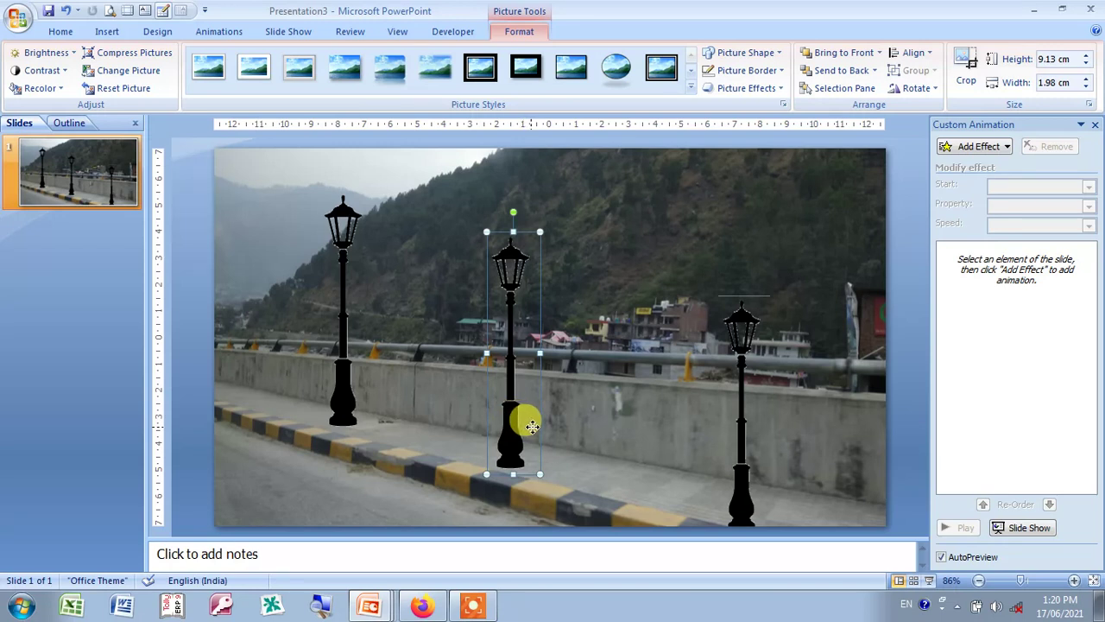
drag(532, 427, 526, 421)
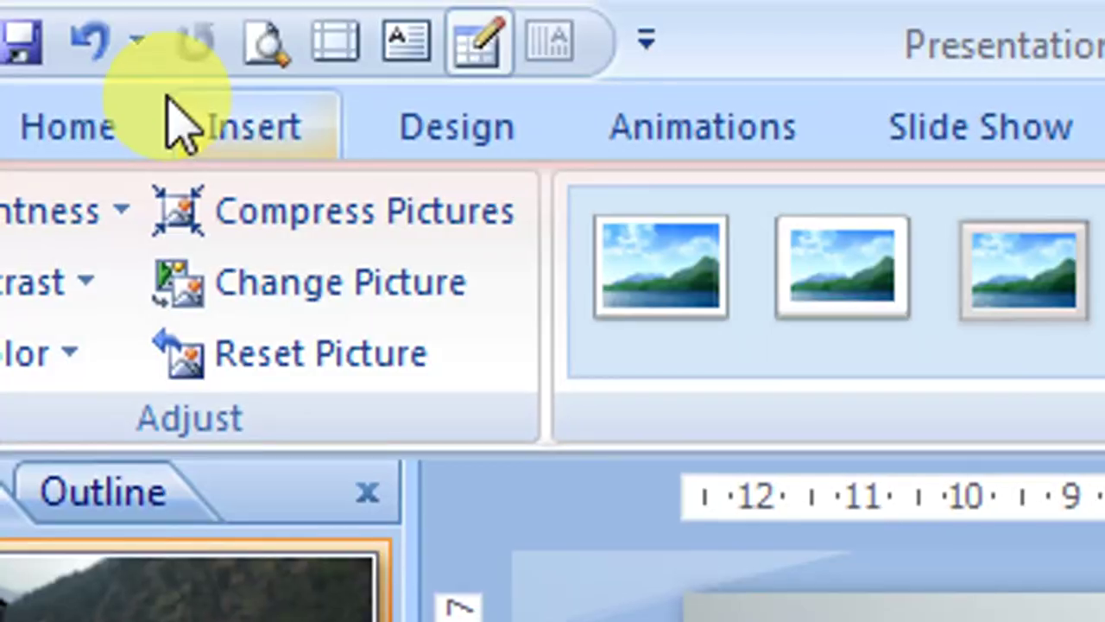
- Draw an oval circle over the lantern of the left lamp post
click(259, 125)
click(506, 267)
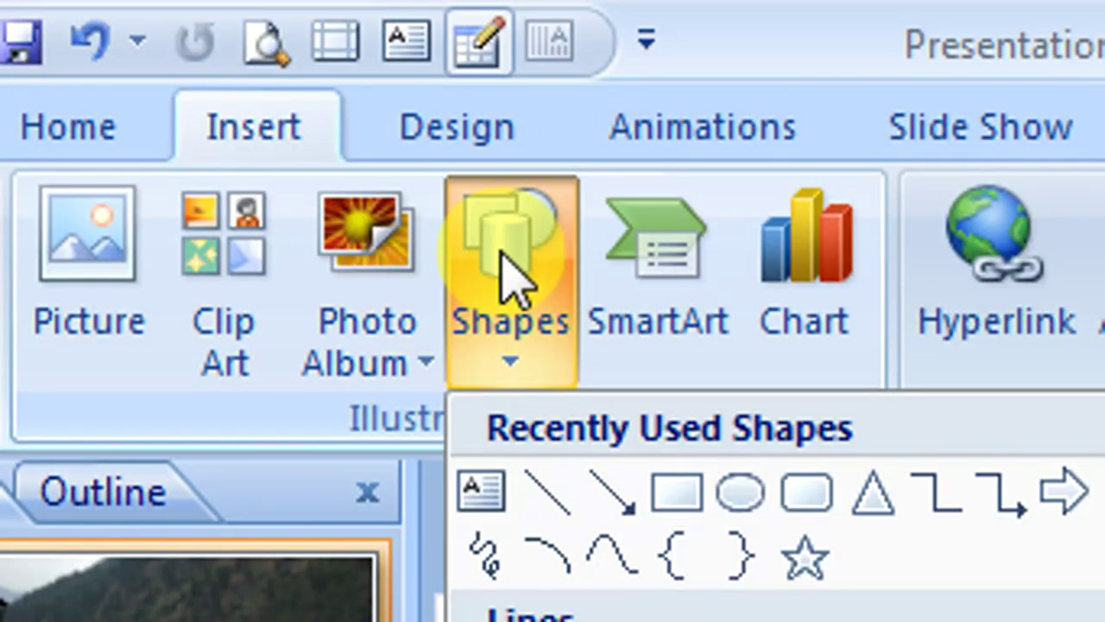
click(740, 499)
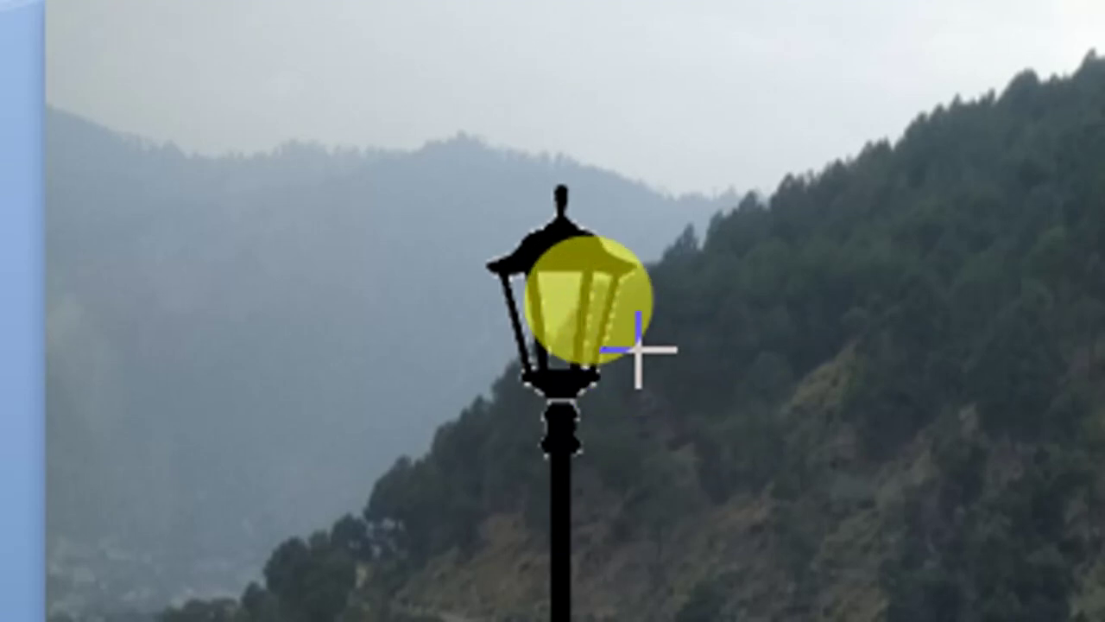
drag(637, 349, 513, 284)
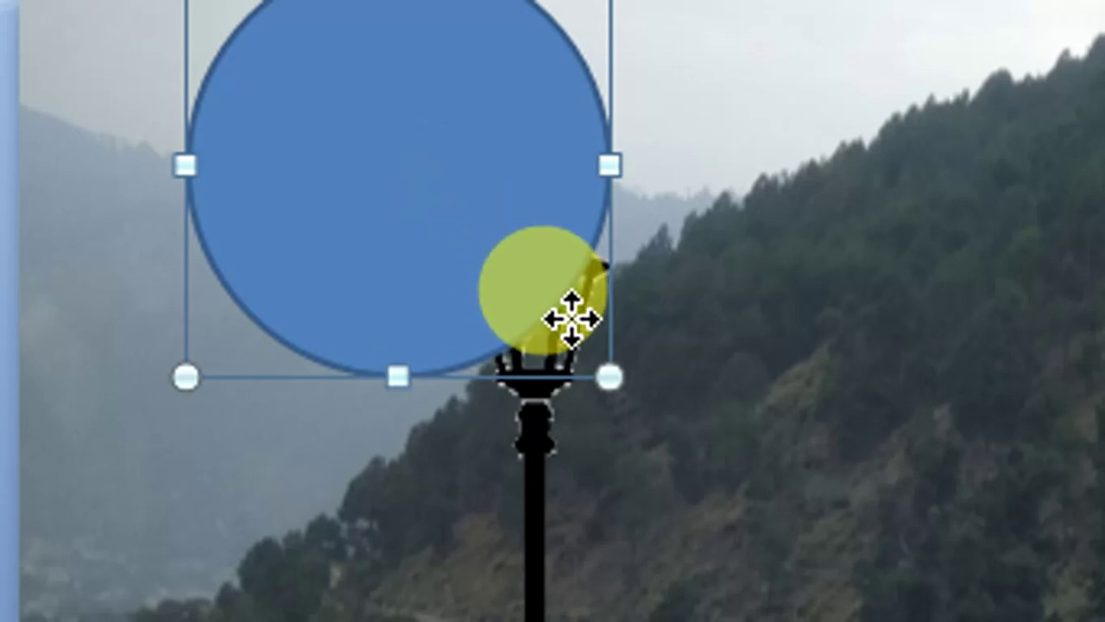
key(ctrl+z)
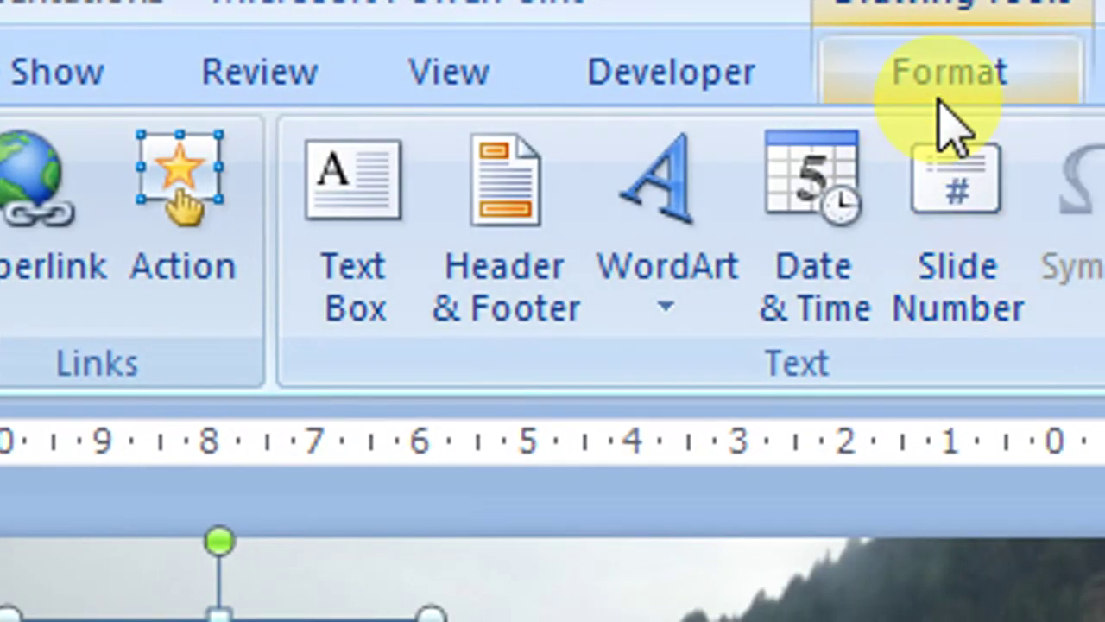
- Fill the circle with yellow
click(941, 117)
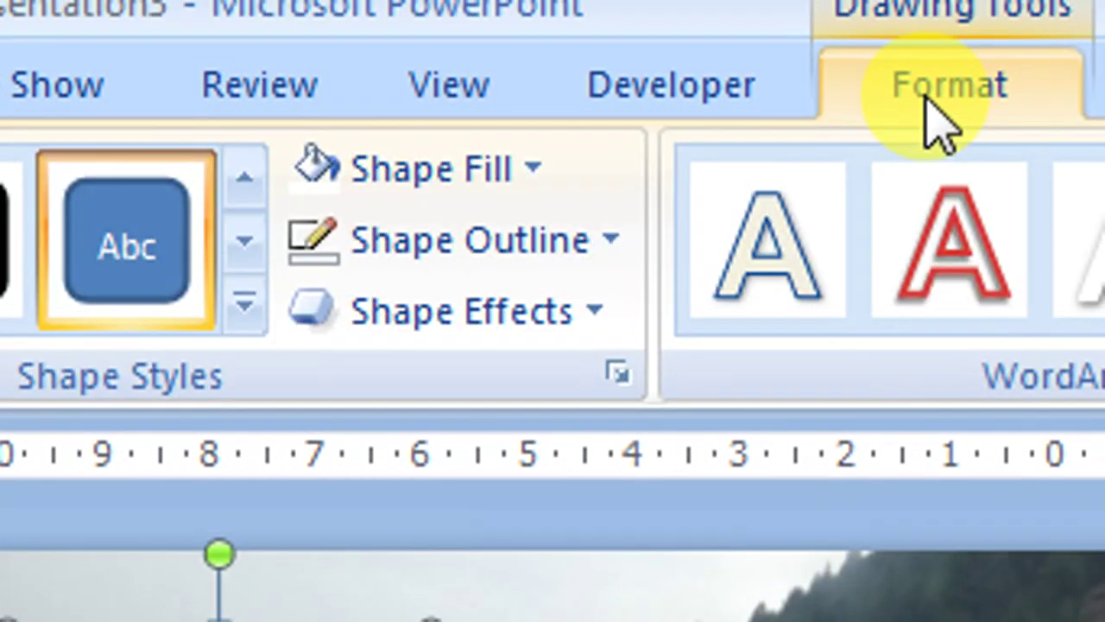
click(406, 173)
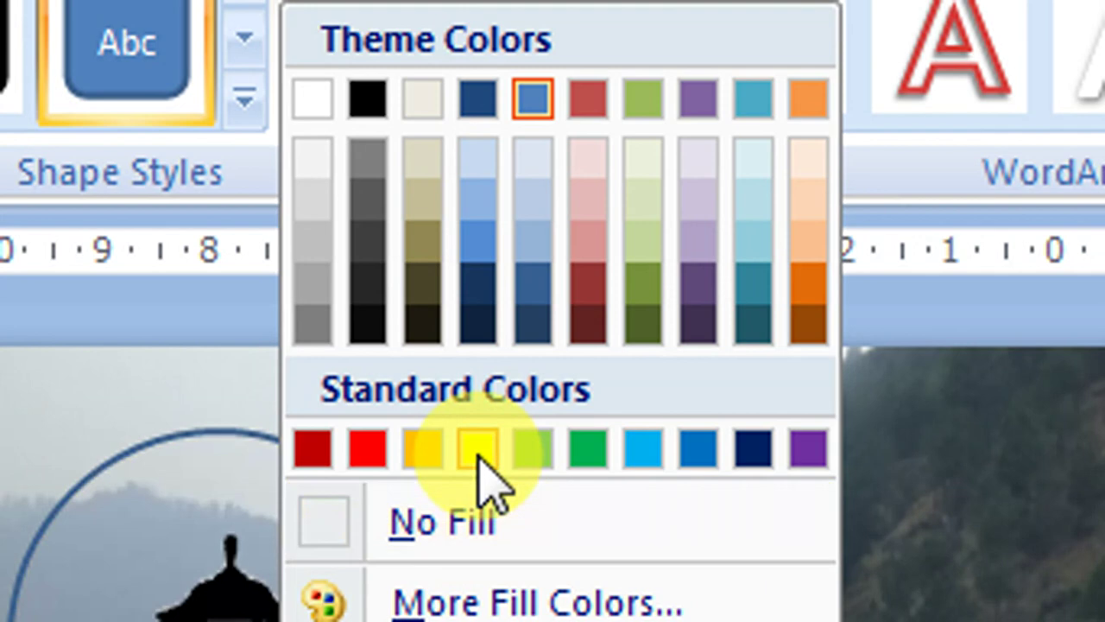
click(481, 452)
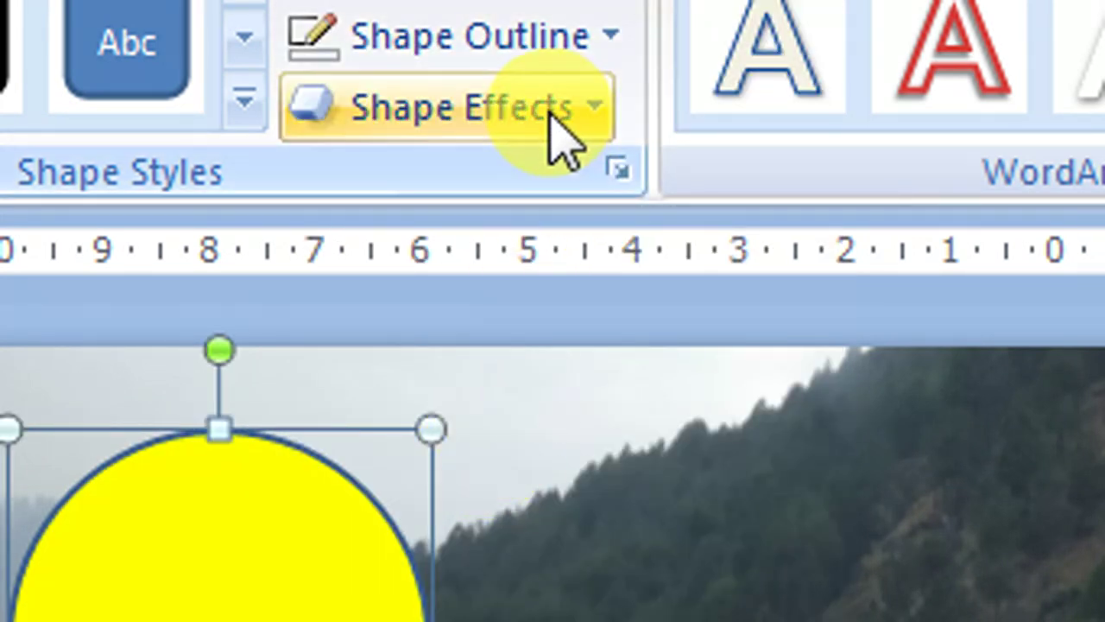
- Apply 10 point soft edges to the yellow circle
click(518, 117)
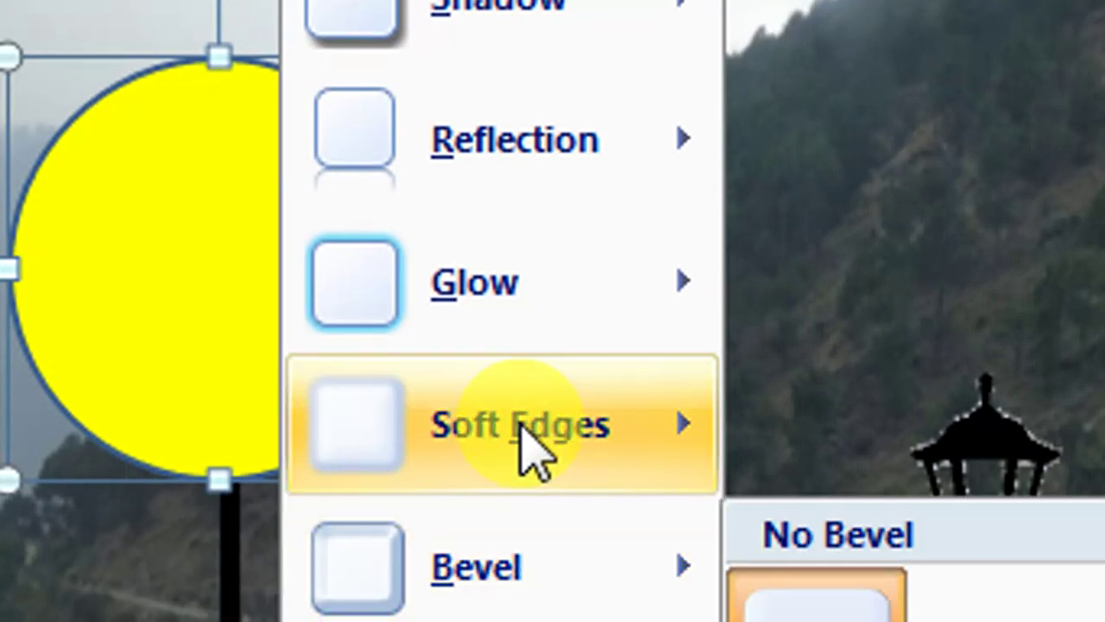
mouse_move(703, 444)
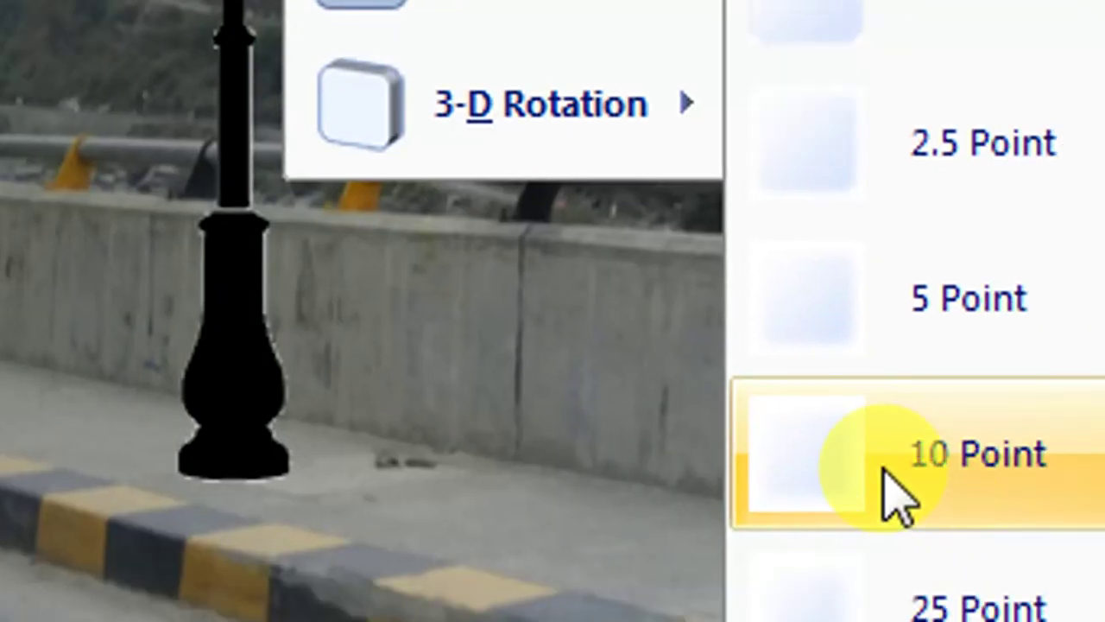
click(885, 476)
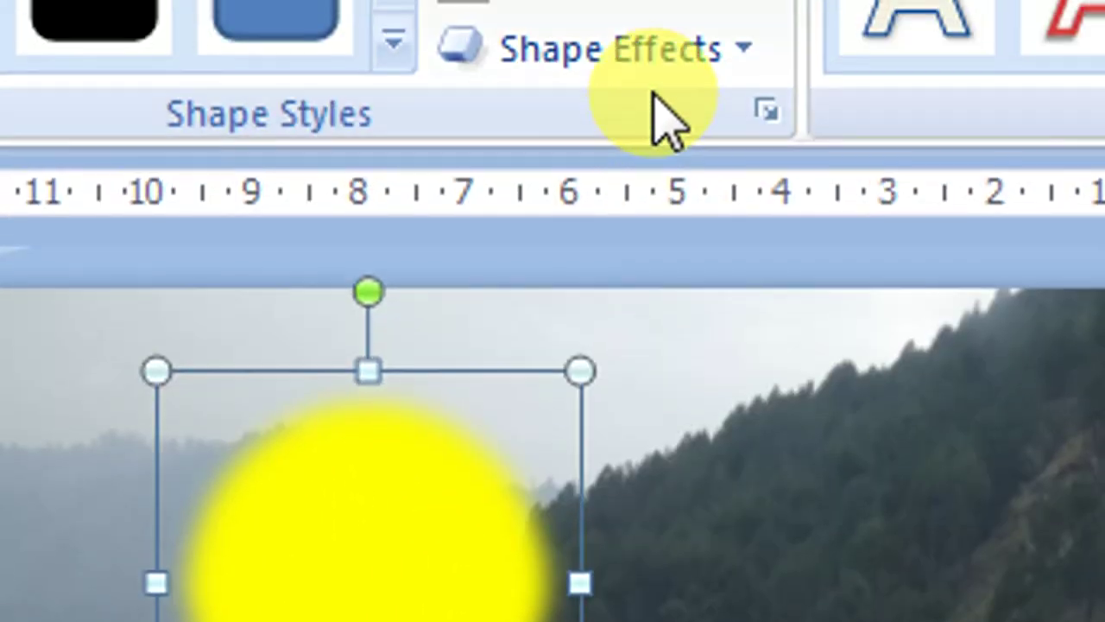
click(649, 97)
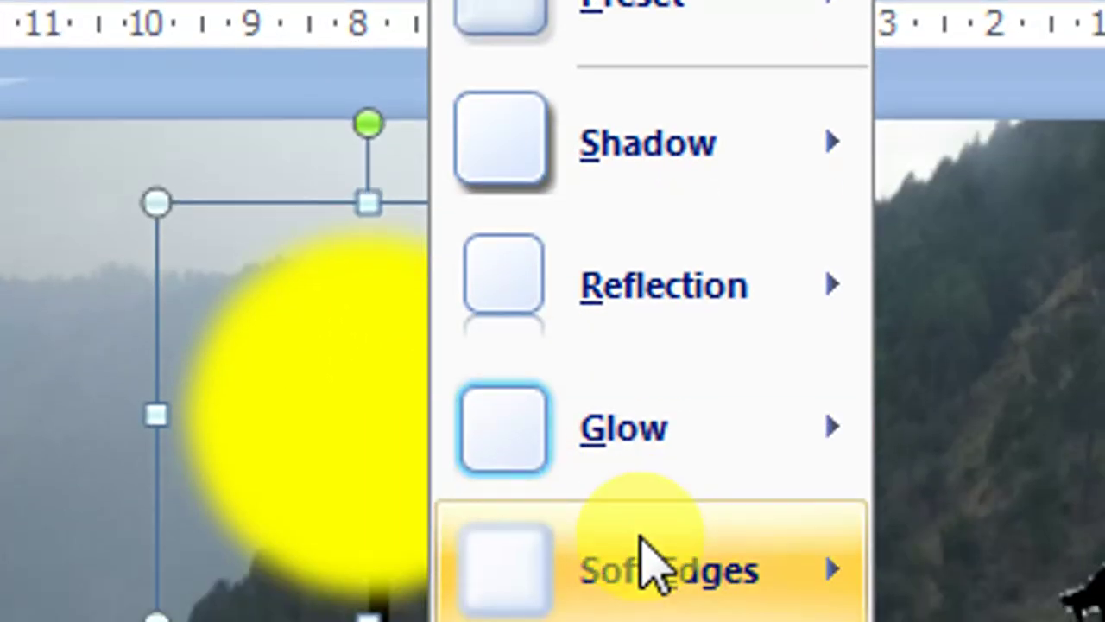
mouse_move(691, 548)
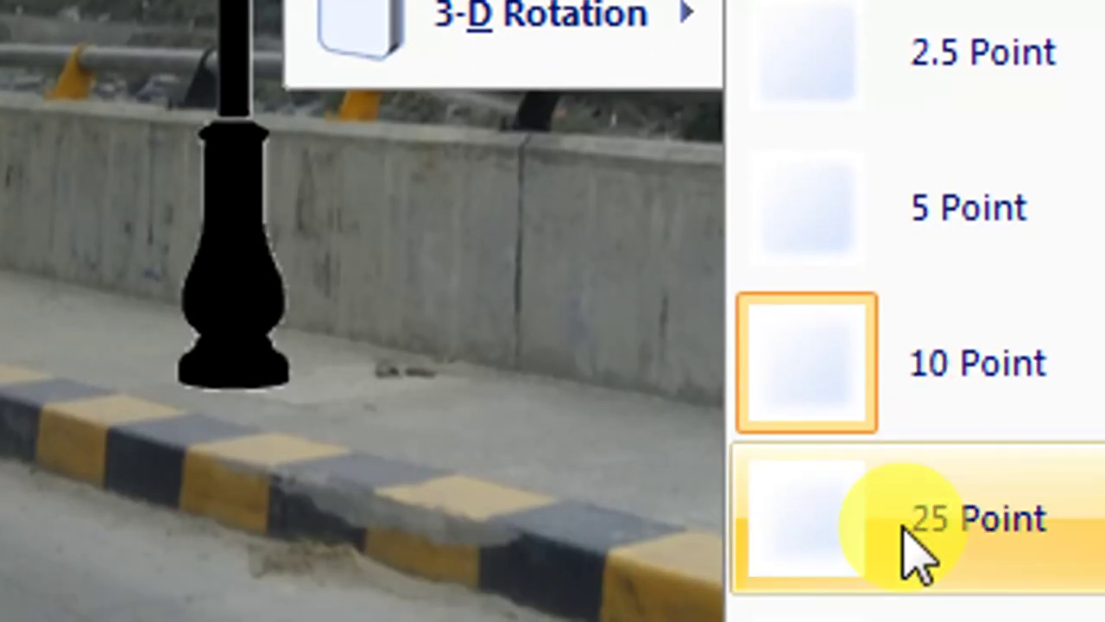
click(915, 544)
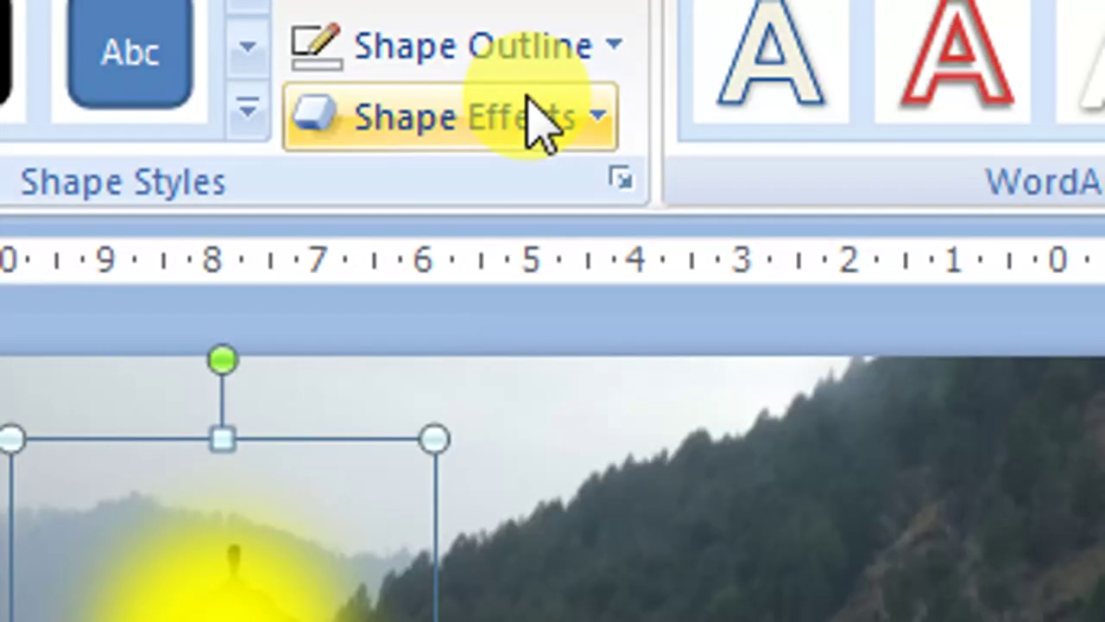
click(540, 120)
mouse_move(562, 548)
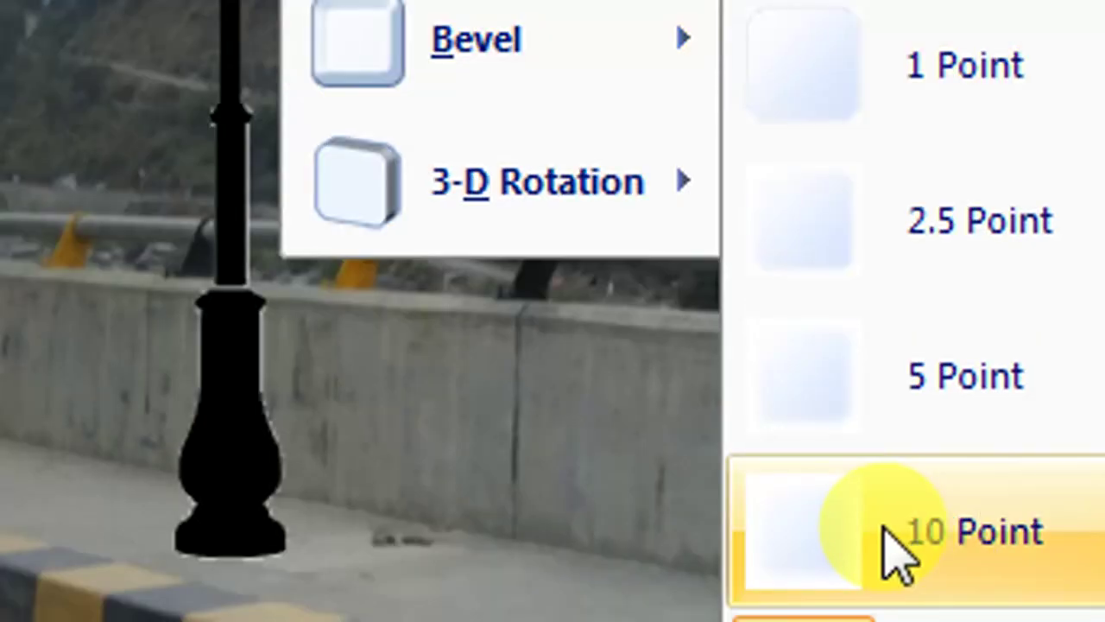
click(885, 528)
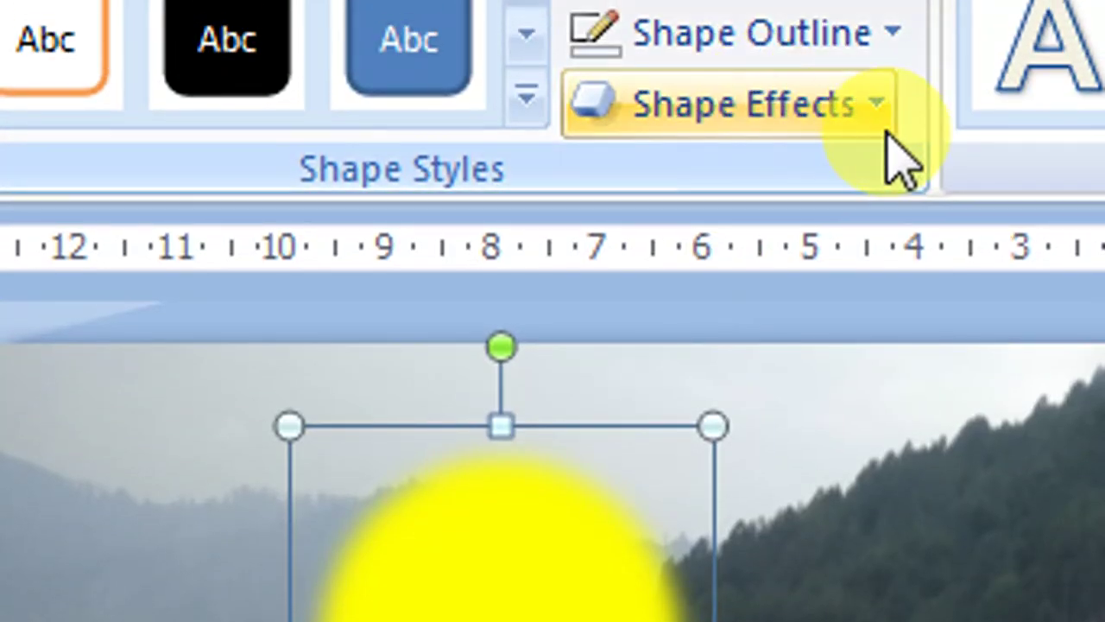
- Set the yellow glow fill to 50% transparency and Ctrl-drag a copy of the circle
click(899, 166)
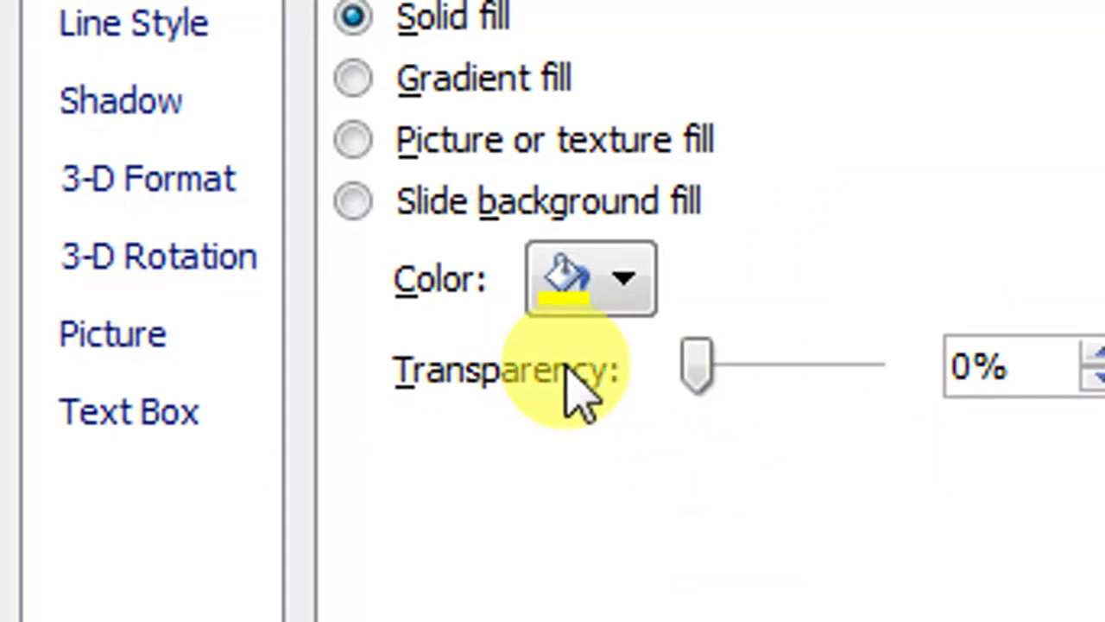
mouse_move(704, 370)
mouse_down()
mouse_move(782, 370)
mouse_move(784, 408)
mouse_move(767, 380)
mouse_move(747, 380)
mouse_move(769, 402)
mouse_up()
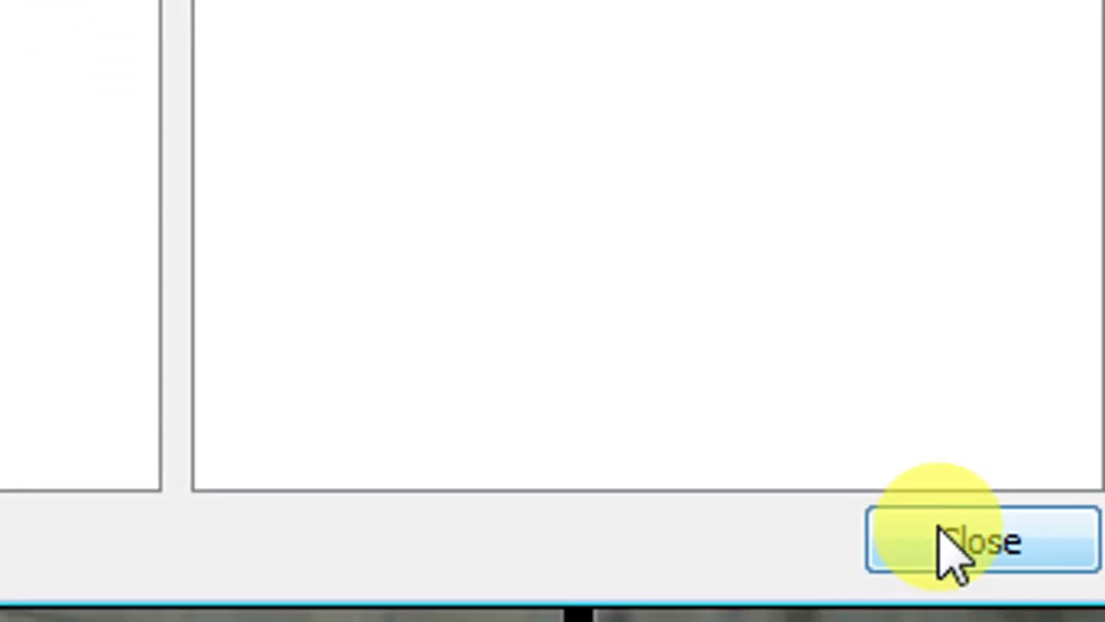
click(950, 543)
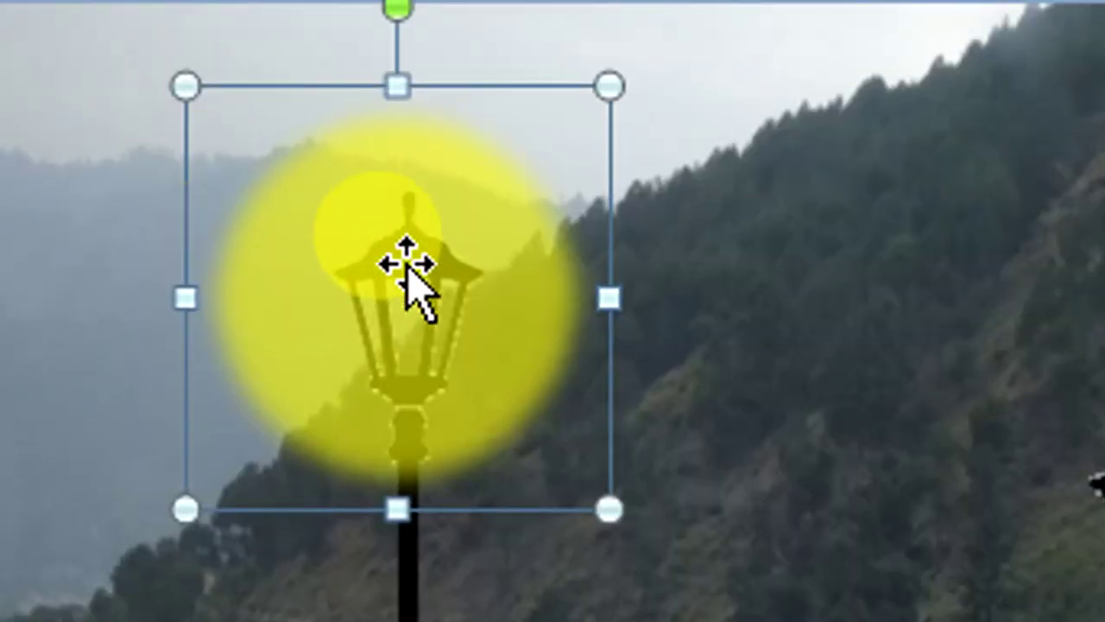
drag(420, 259, 412, 249)
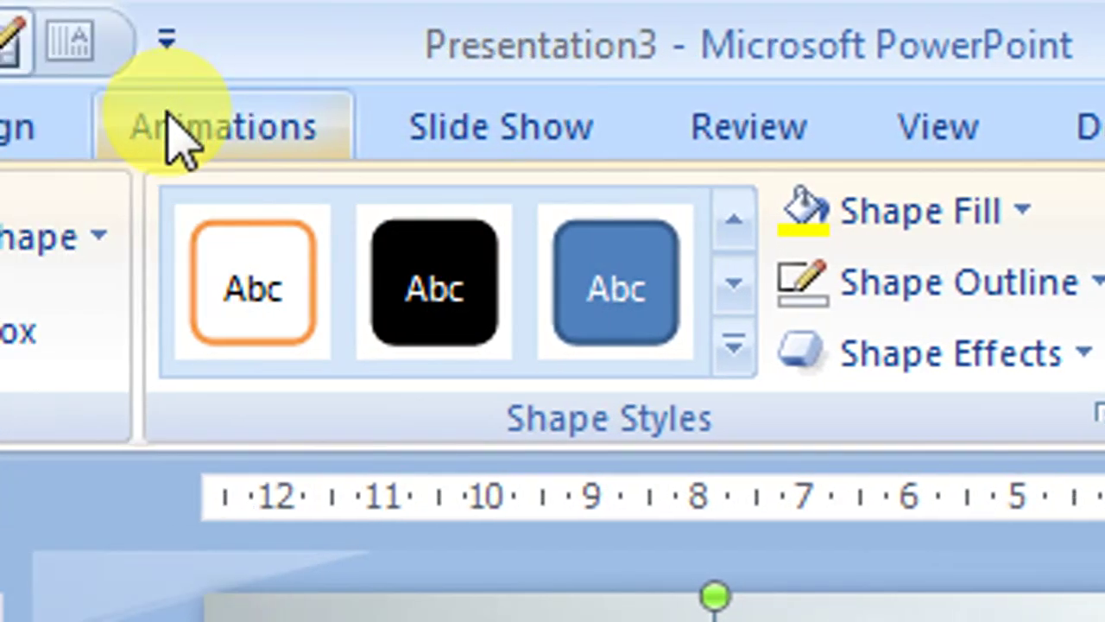
- Give the yellow glow over the left lantern a Fade entrance animation
click(125, 128)
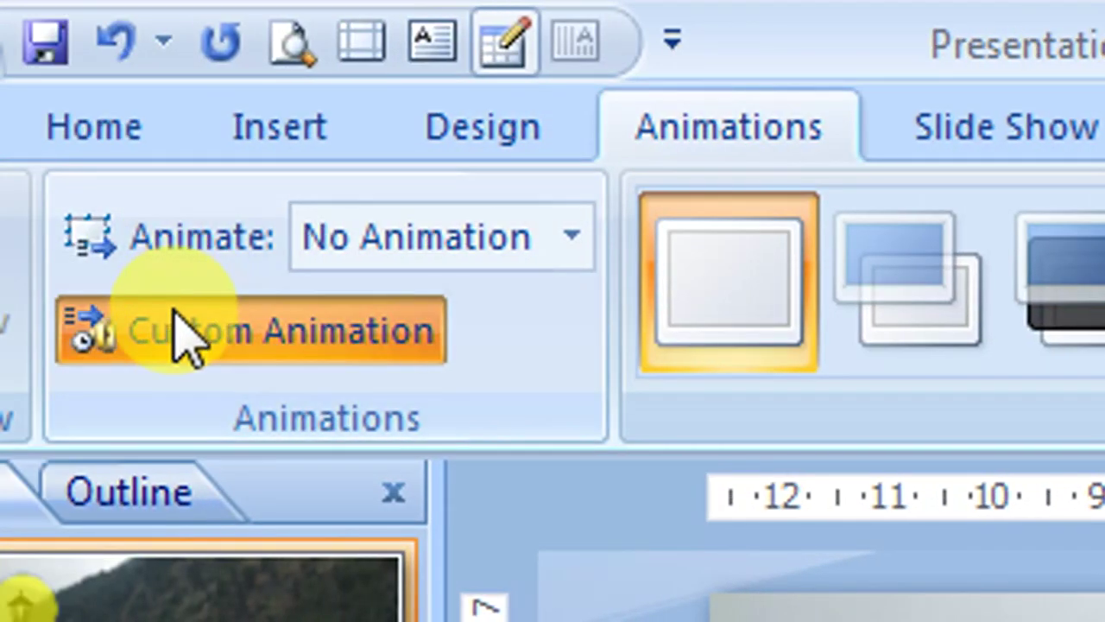
click(177, 345)
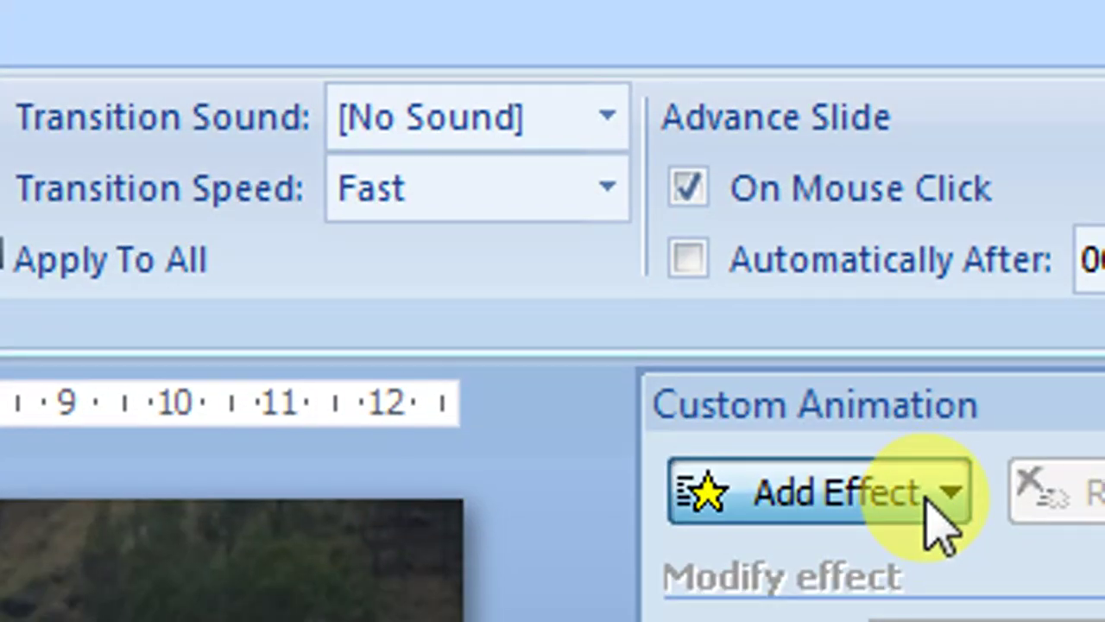
click(932, 440)
mouse_move(811, 528)
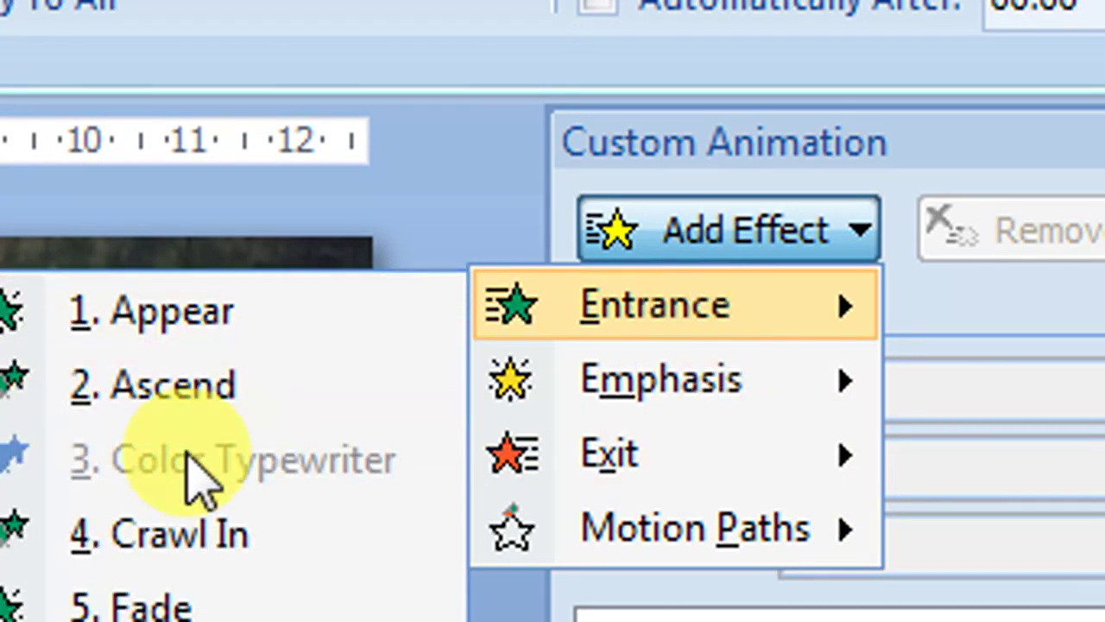
click(203, 363)
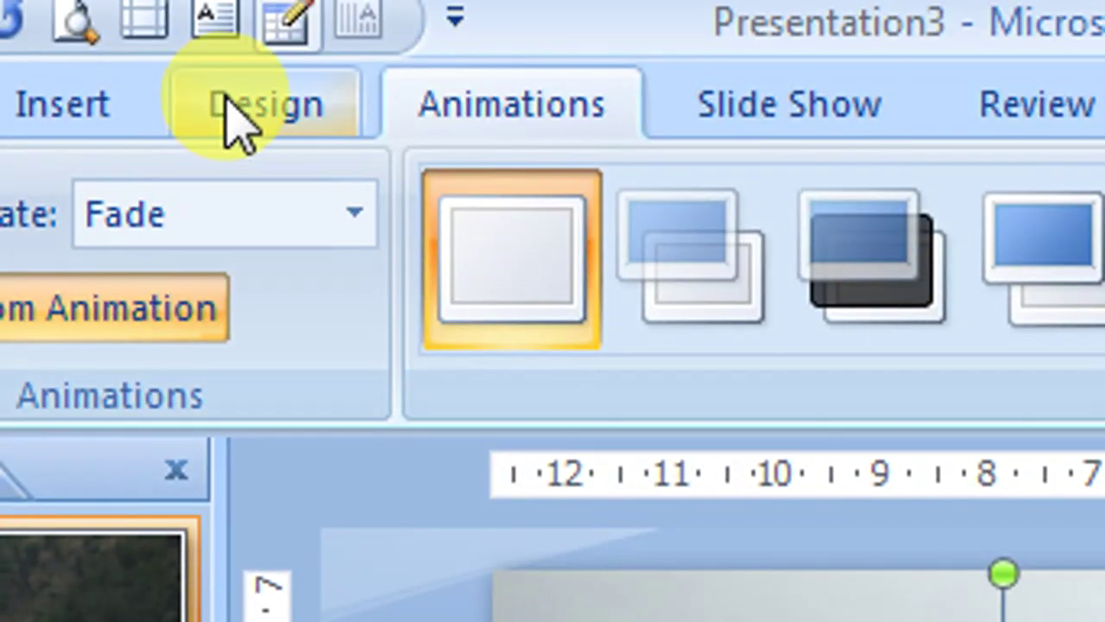
- Draw a rounded rectangle sign below the left lamp head and bring up its Format Shape fill settings
click(172, 116)
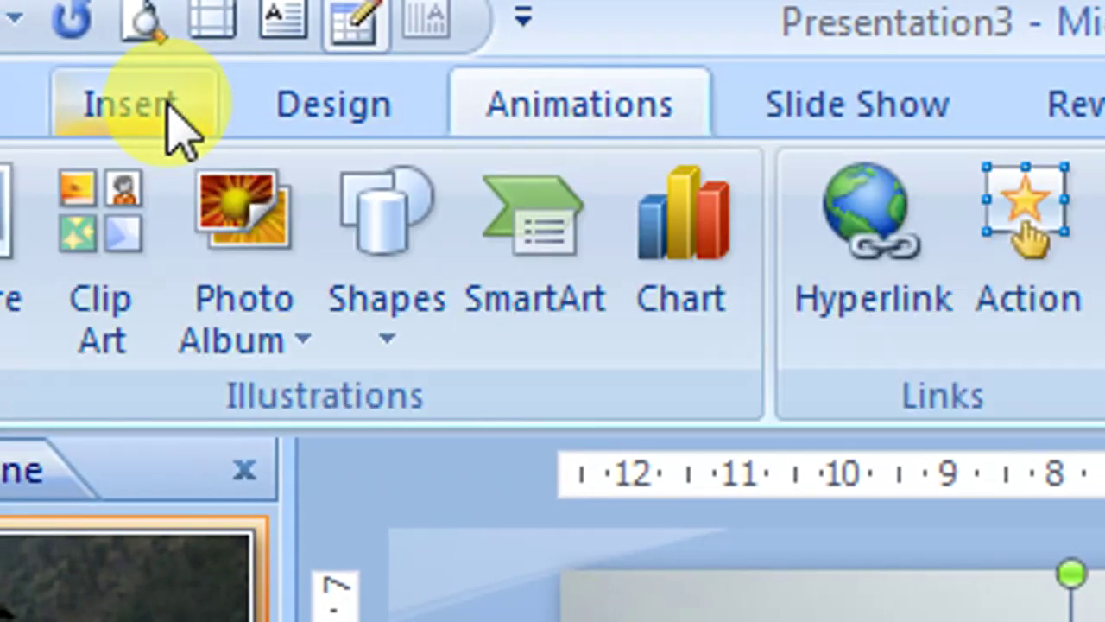
click(382, 274)
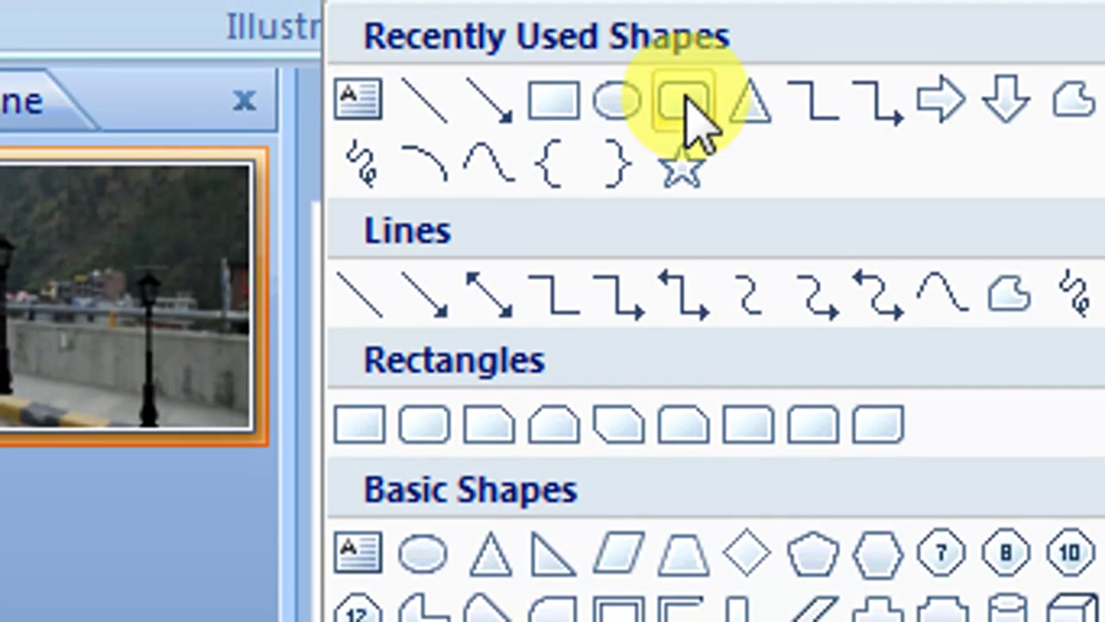
click(691, 121)
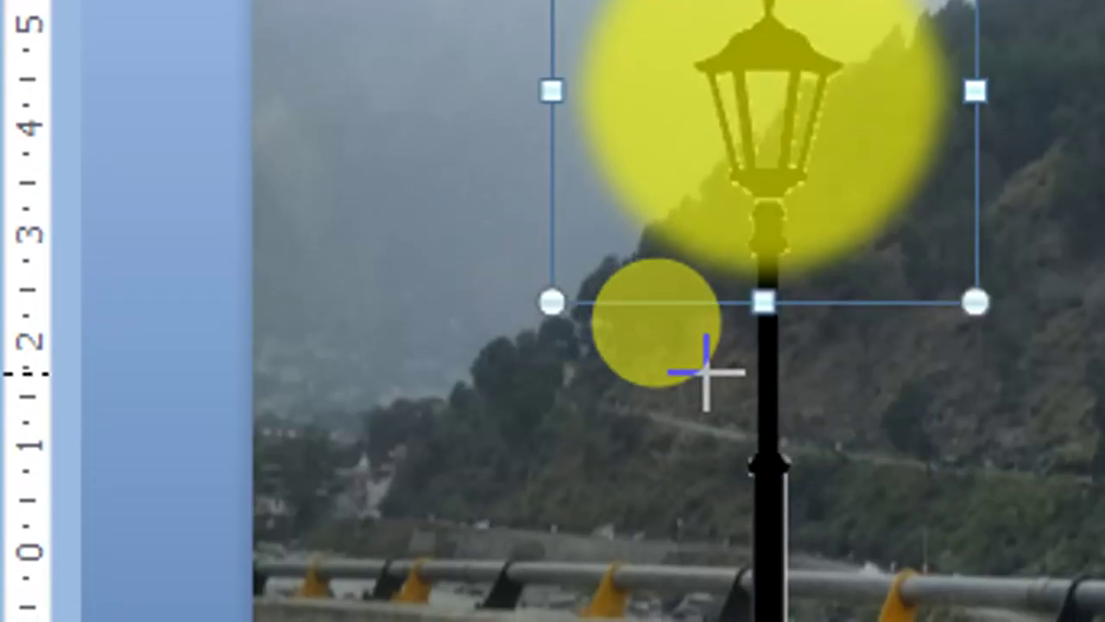
mouse_move(936, 475)
mouse_down()
mouse_move(950, 475)
mouse_move(941, 494)
mouse_up()
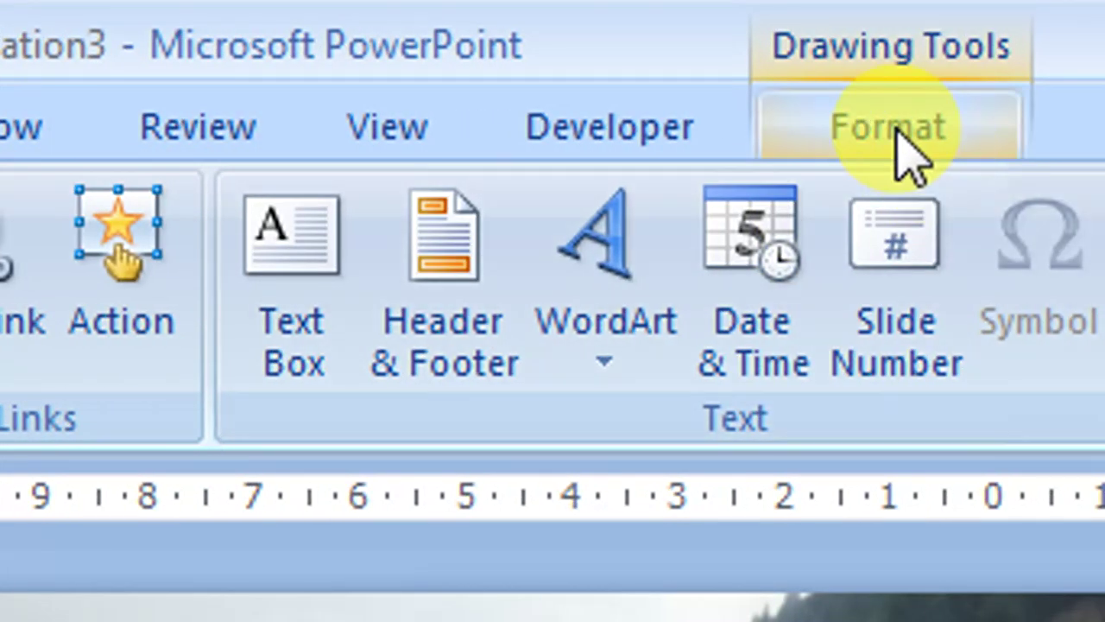
click(898, 138)
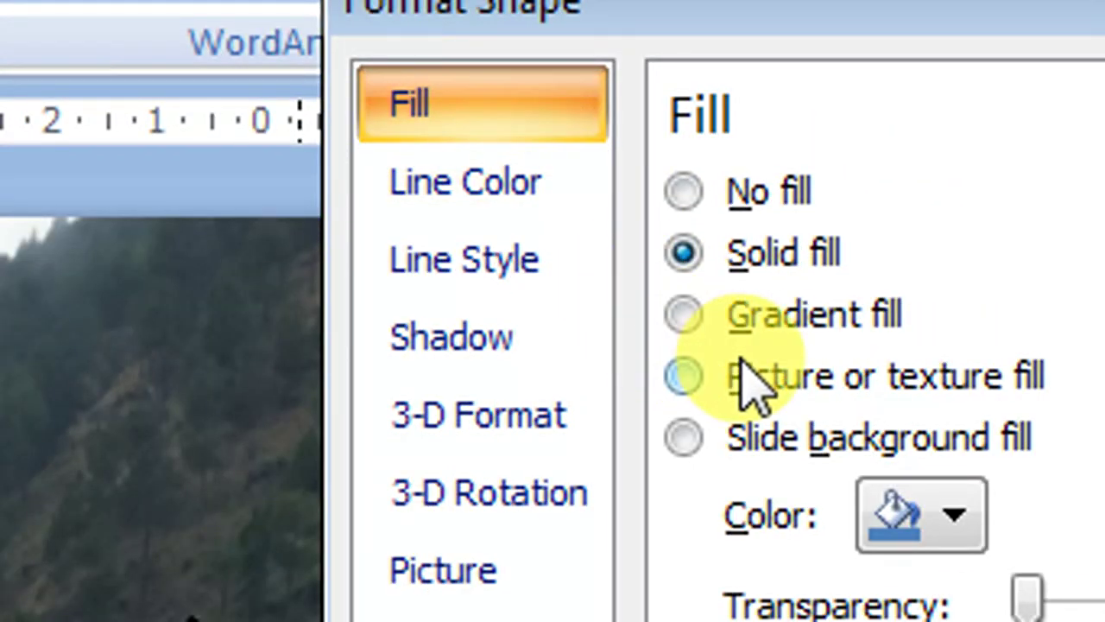
- Fill the sign with a white Radial gradient, adjust the stop's transparency, and set No line
click(741, 319)
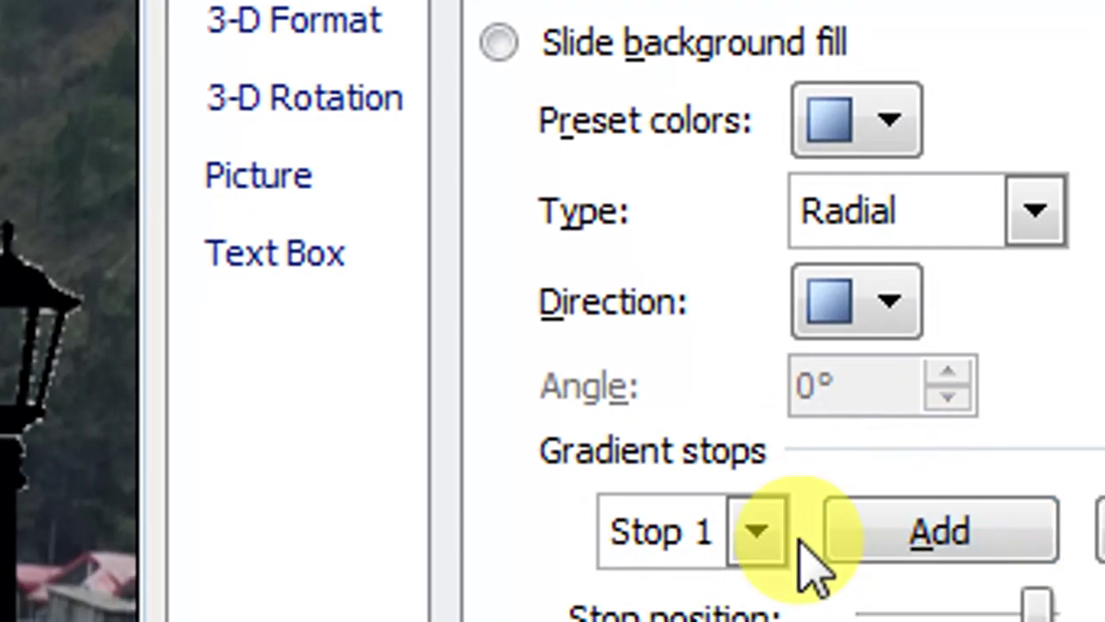
click(803, 505)
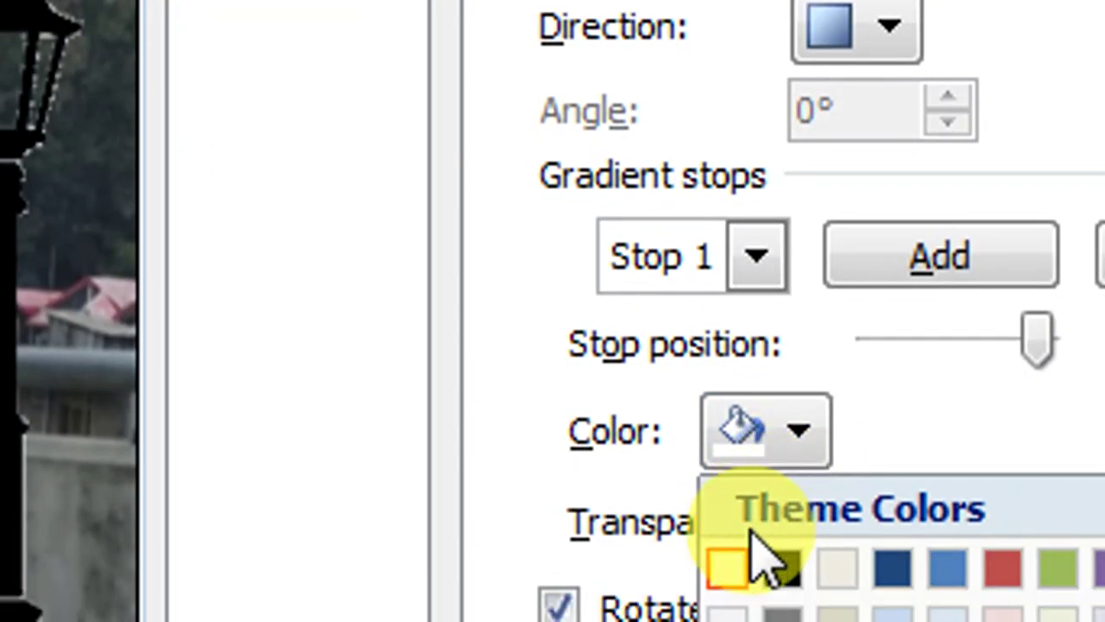
click(730, 568)
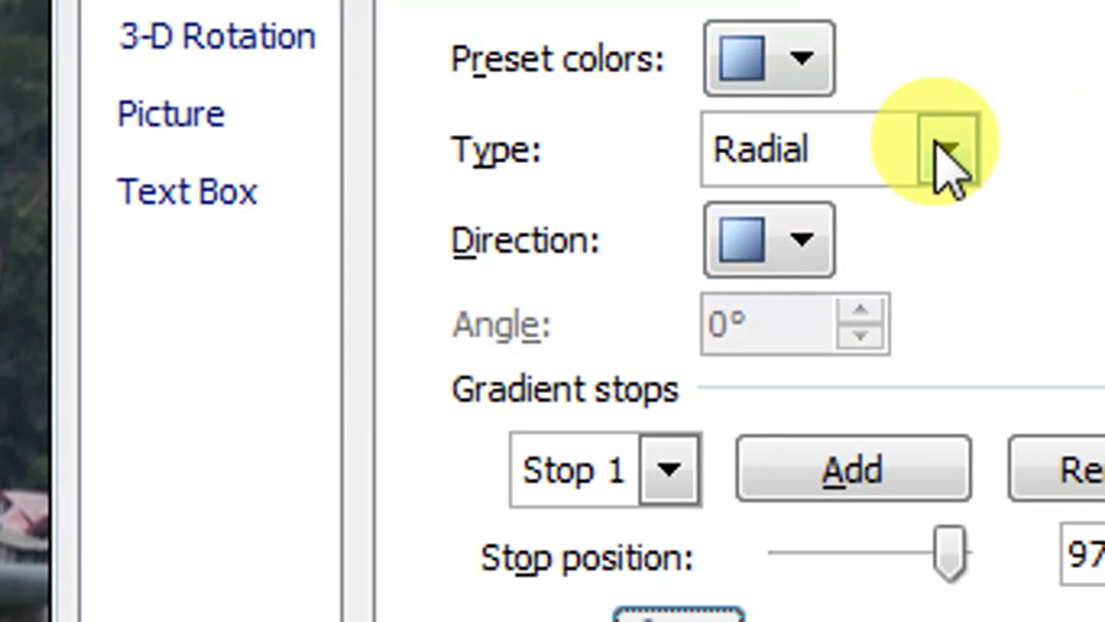
click(941, 152)
click(811, 268)
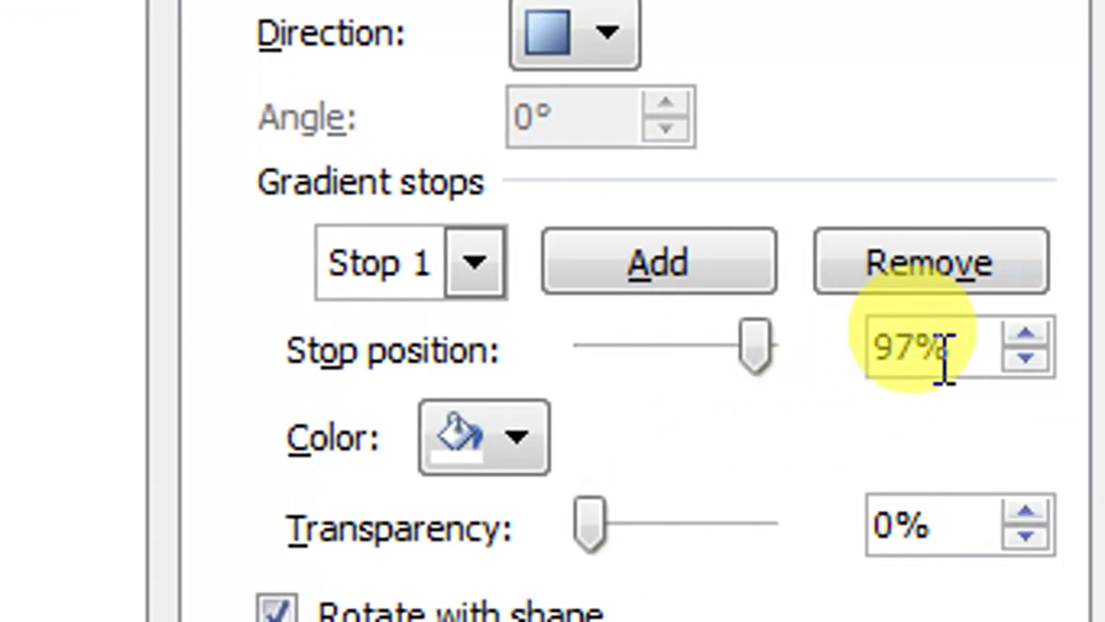
drag(590, 524, 725, 528)
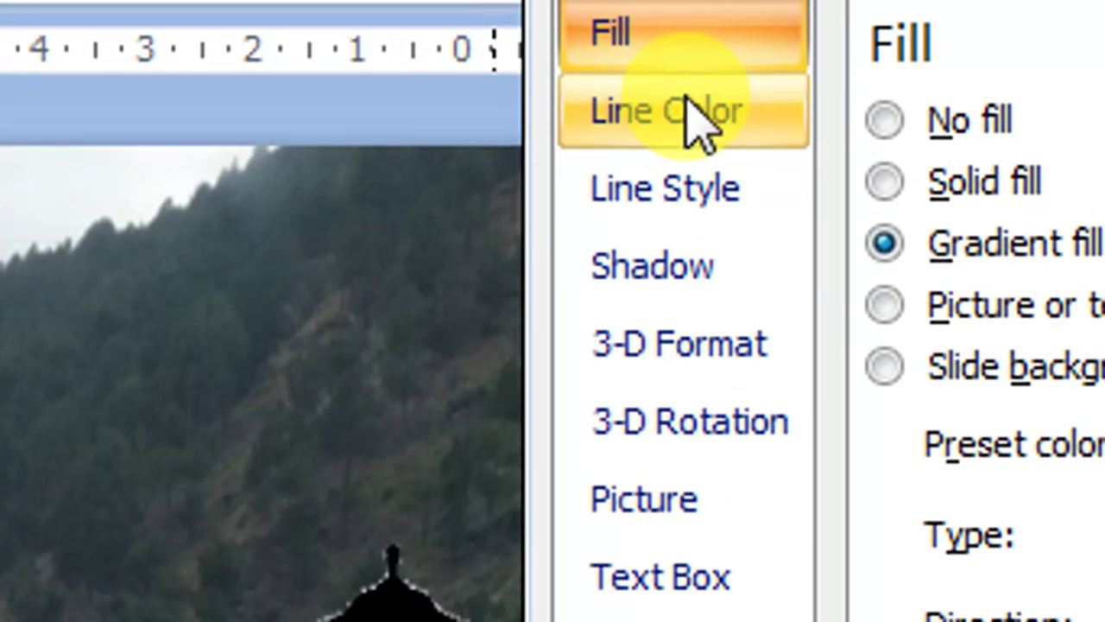
click(708, 123)
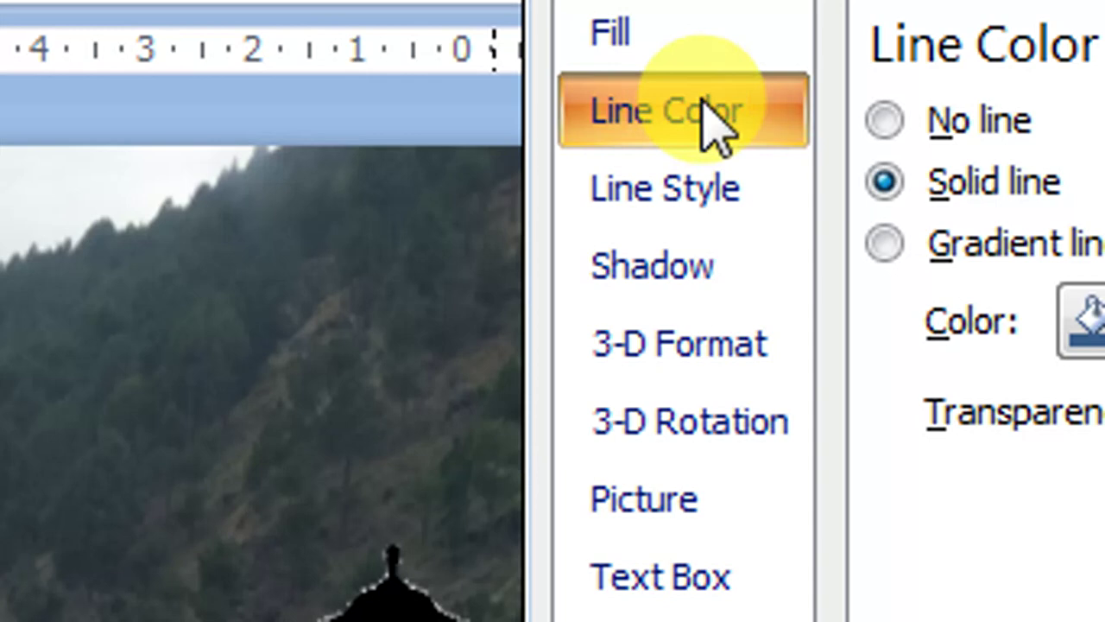
click(883, 130)
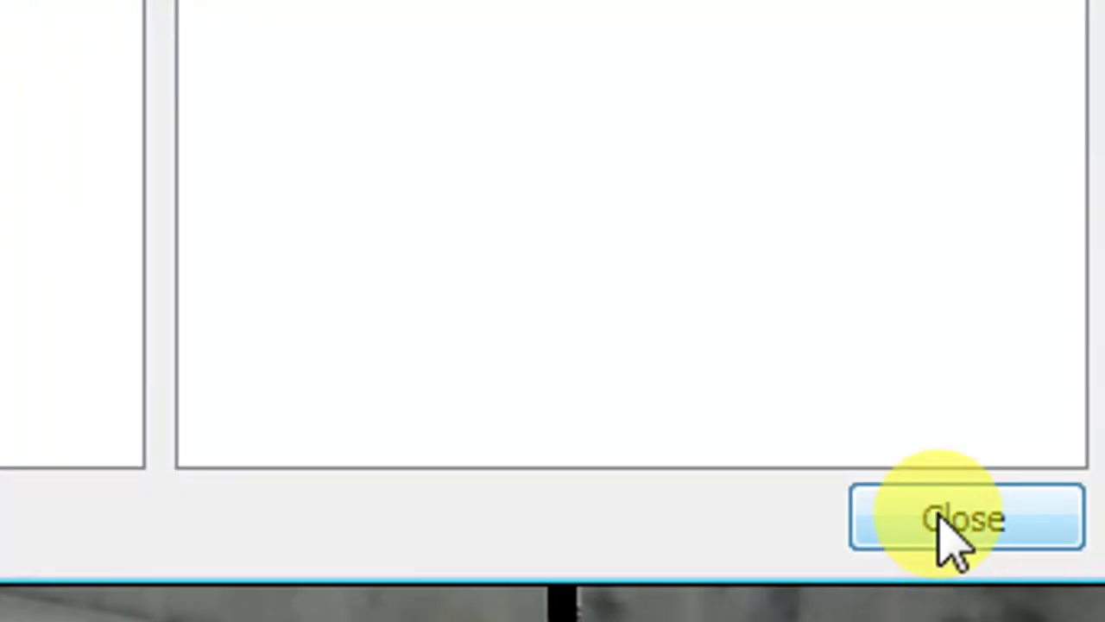
click(950, 525)
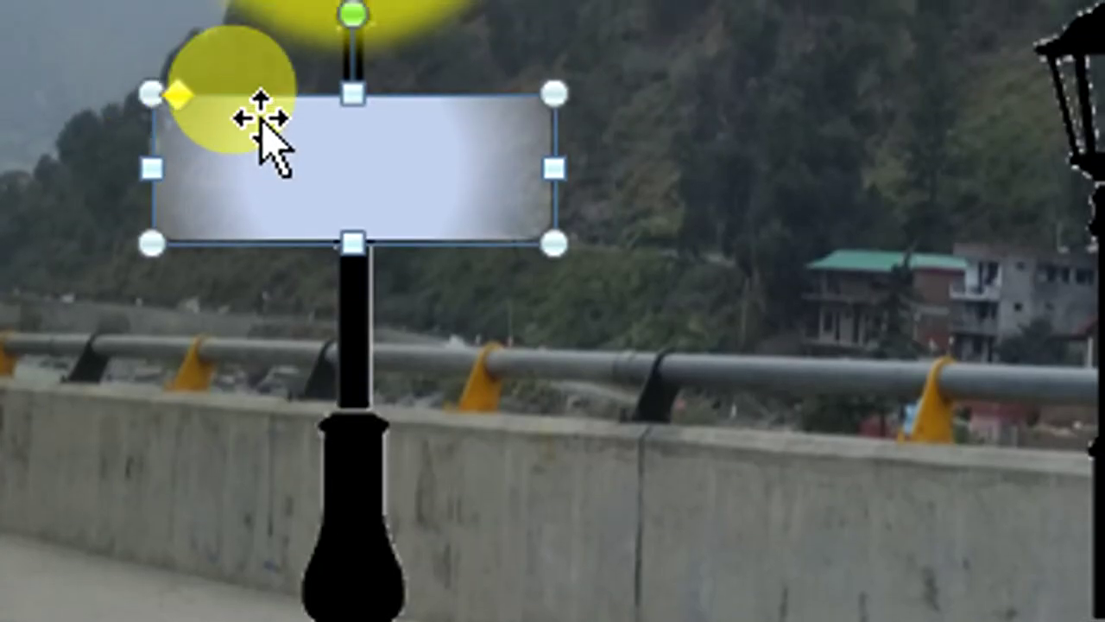
- Centre the sign on the lamp post and remove its outline
drag(281, 207, 683, 66)
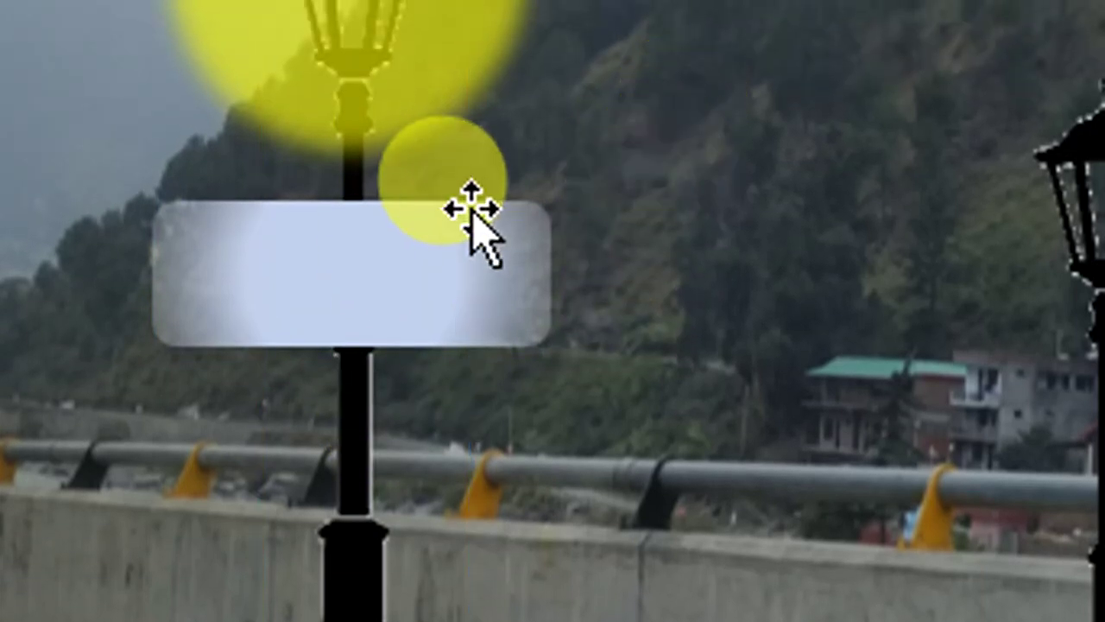
click(469, 210)
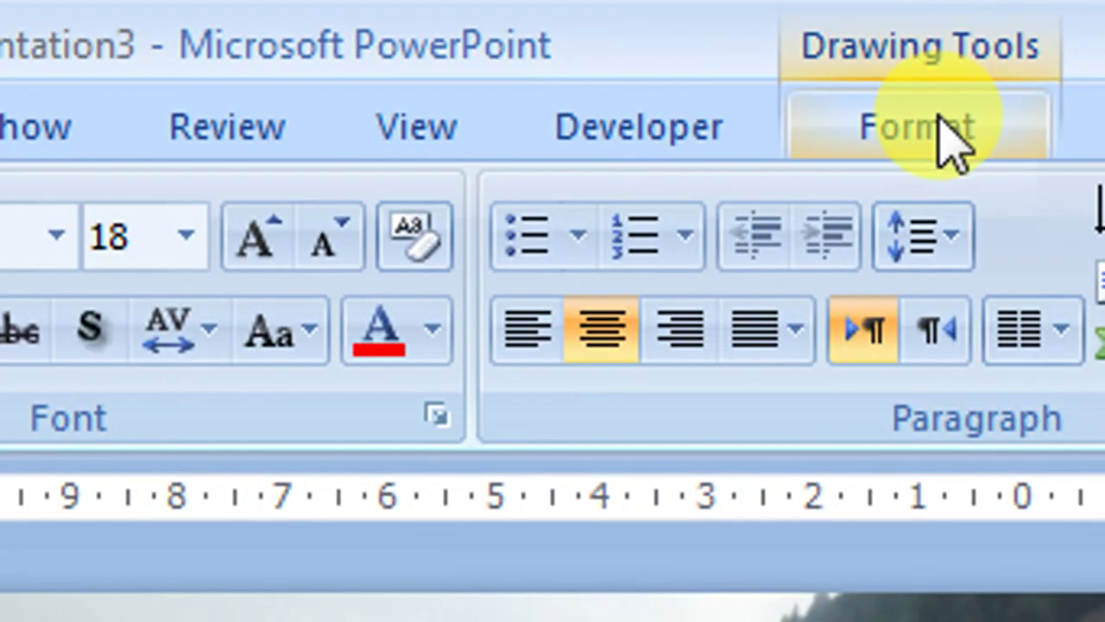
click(1083, 128)
click(633, 296)
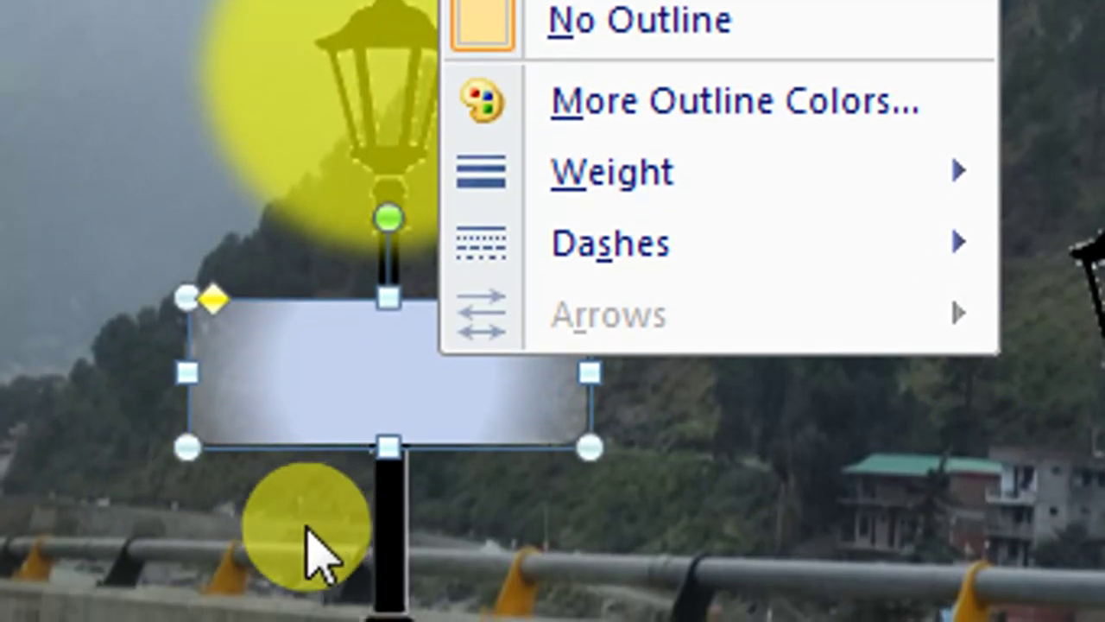
click(319, 553)
- Type 'Like' into the sign and select the text for colouring
right_click(341, 414)
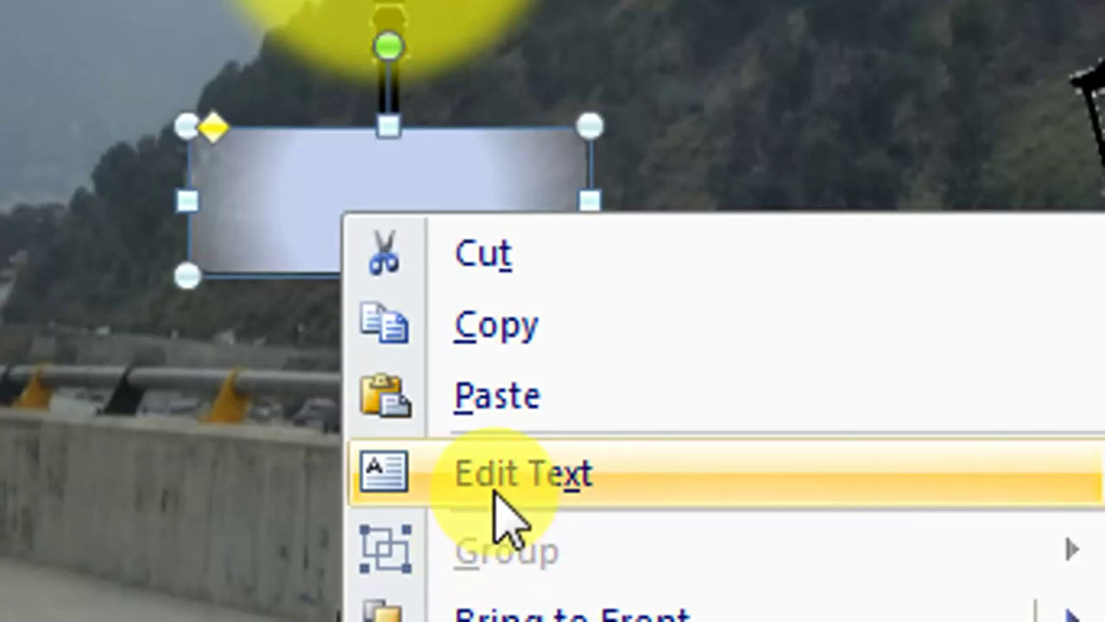
click(496, 621)
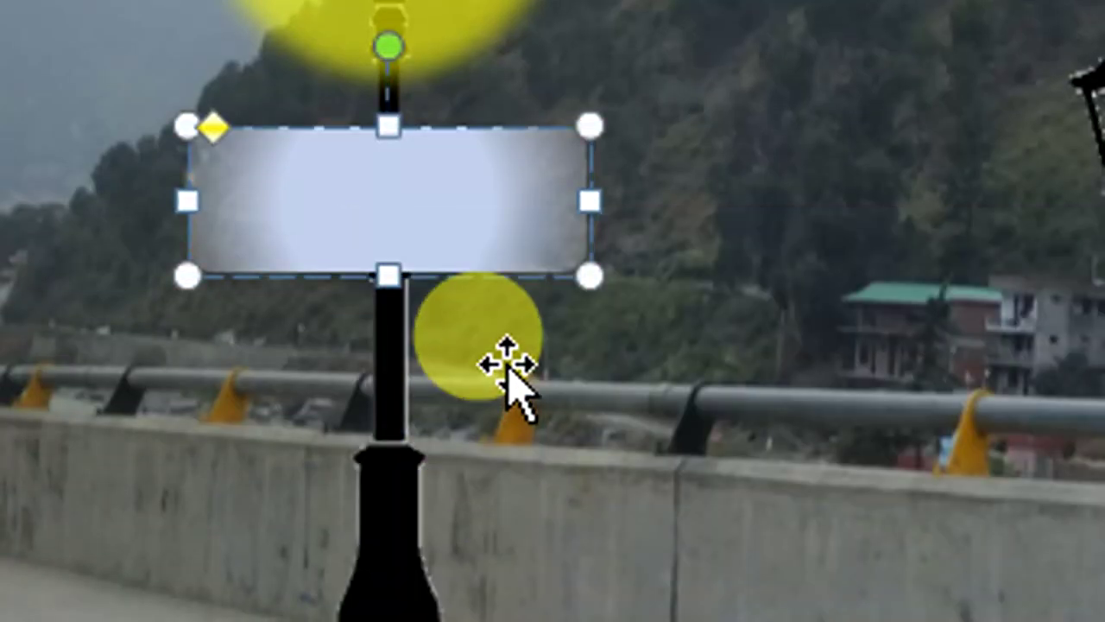
text(L)
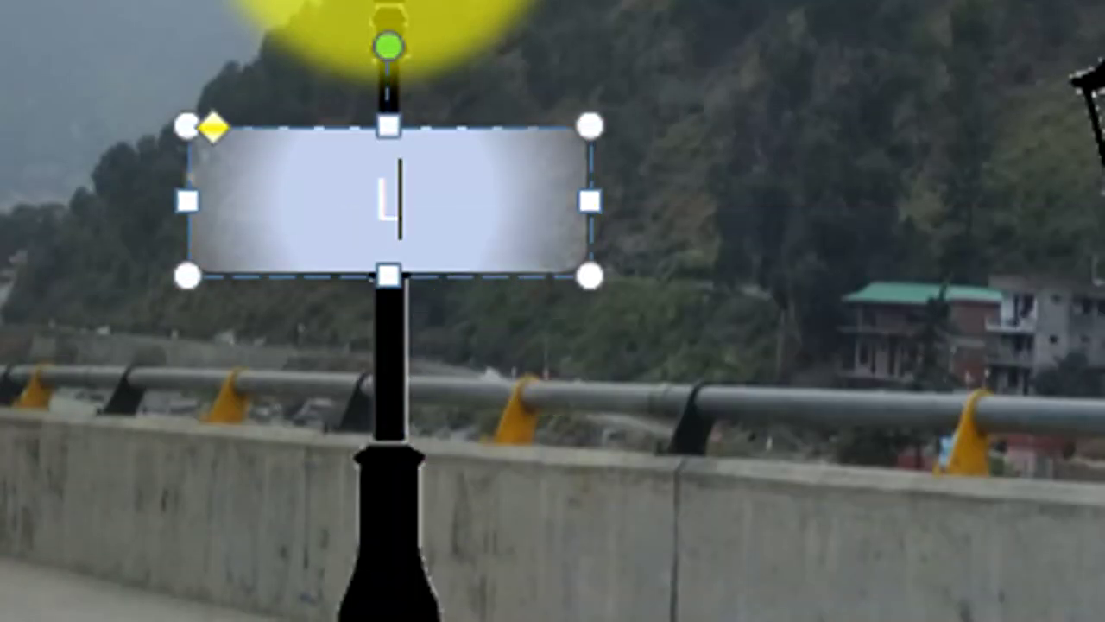
text(ike)
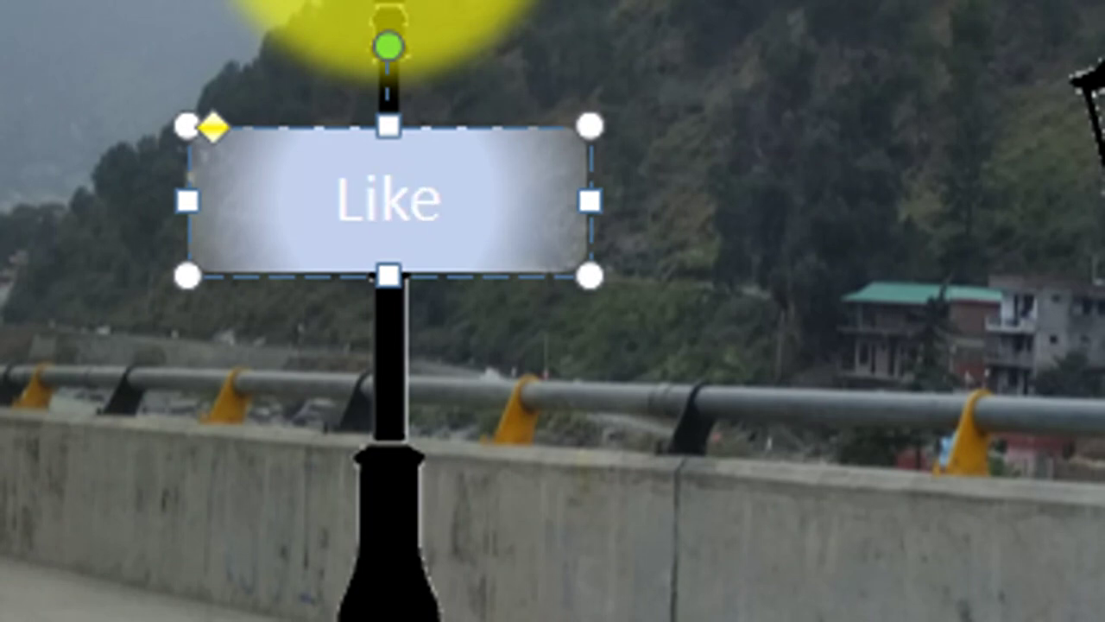
key(ctrl+a)
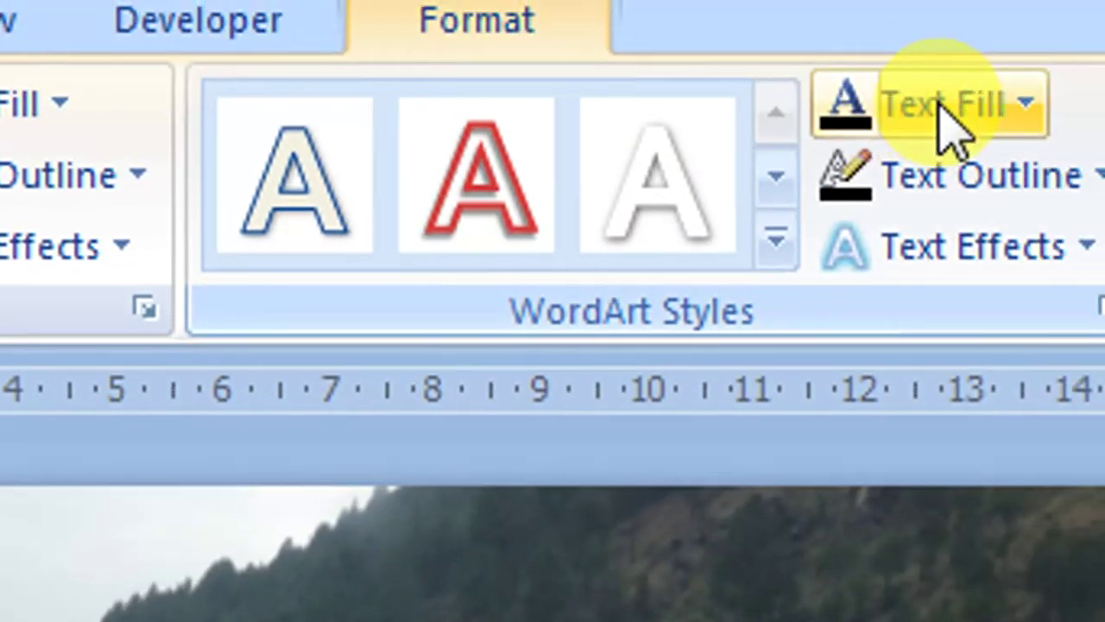
click(946, 108)
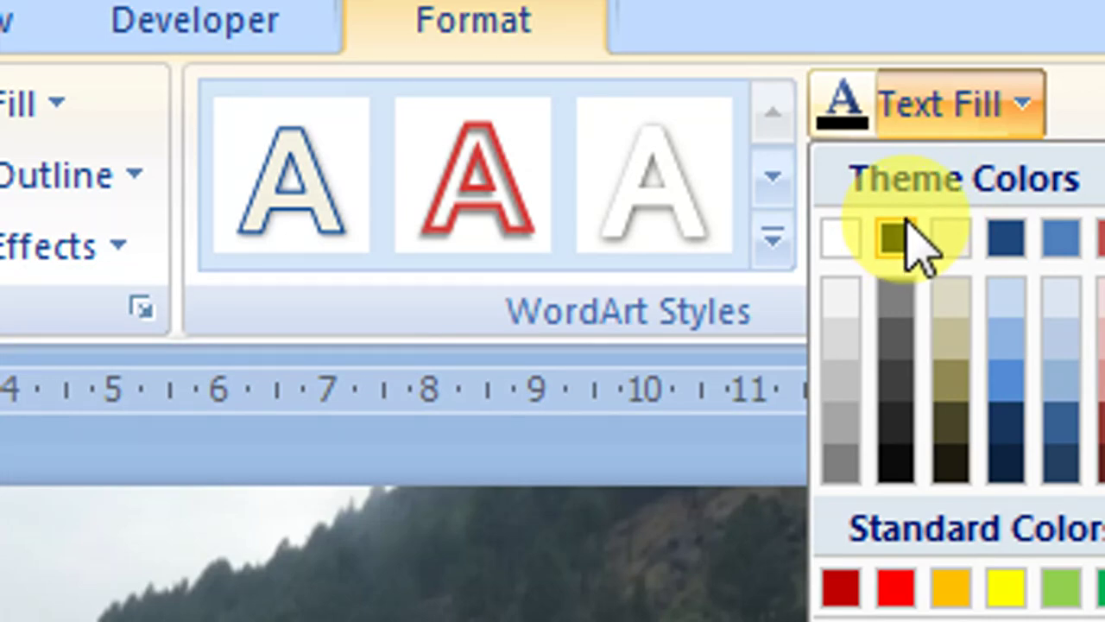
click(905, 226)
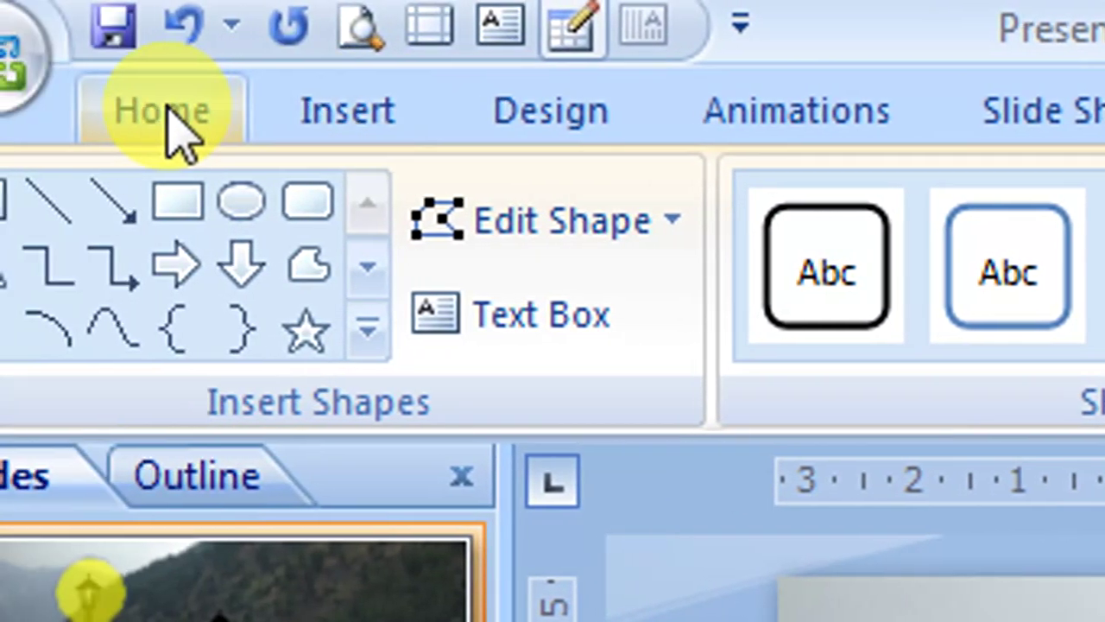
click(171, 112)
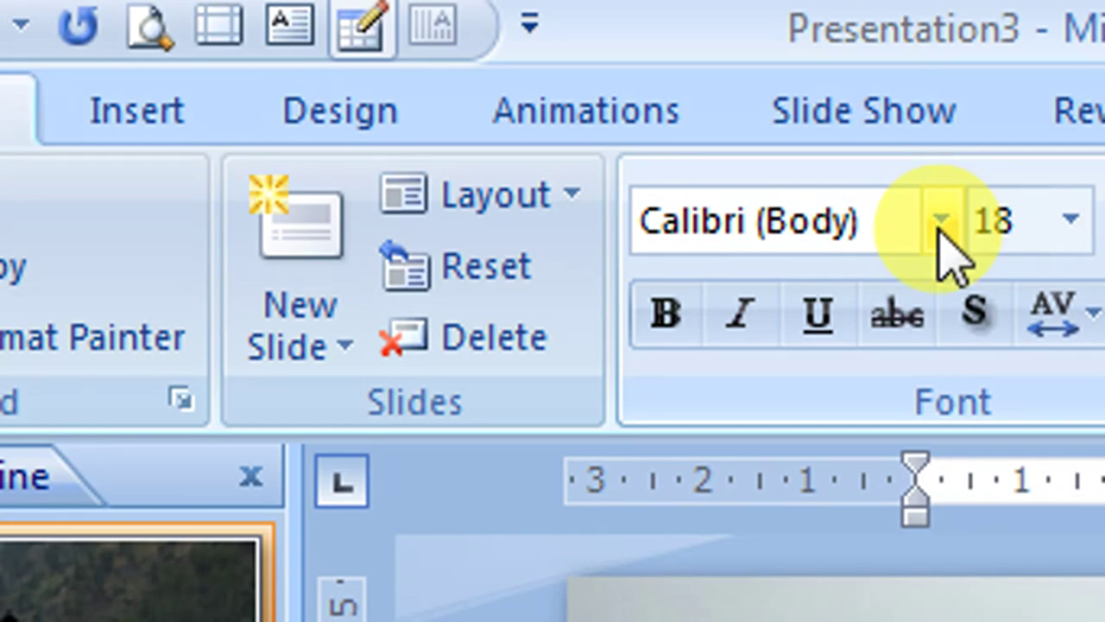
click(942, 227)
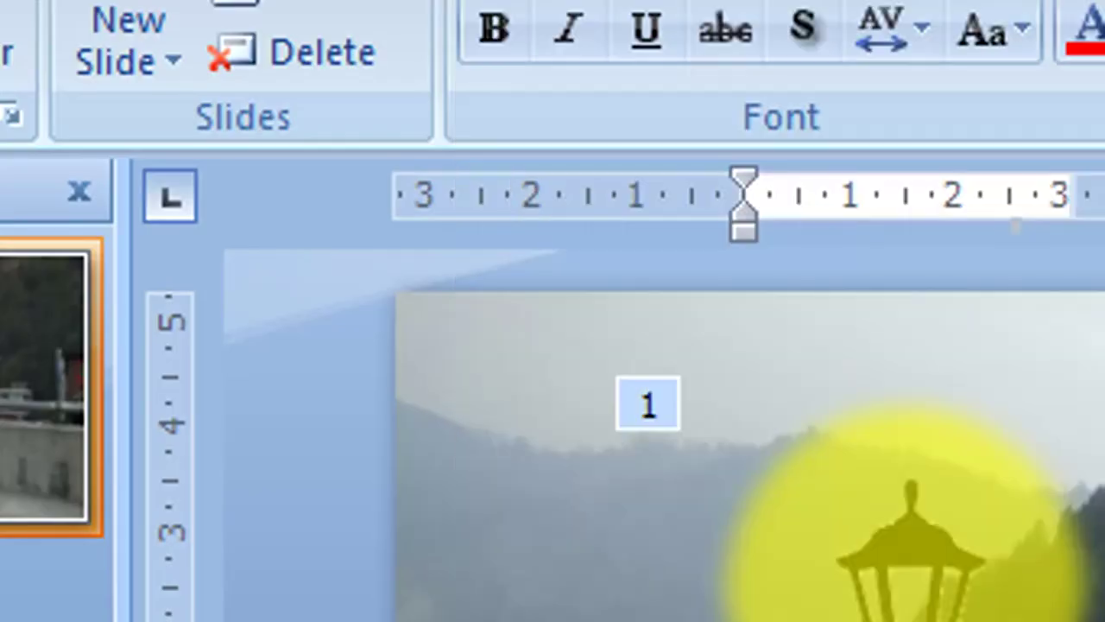
click(911, 525)
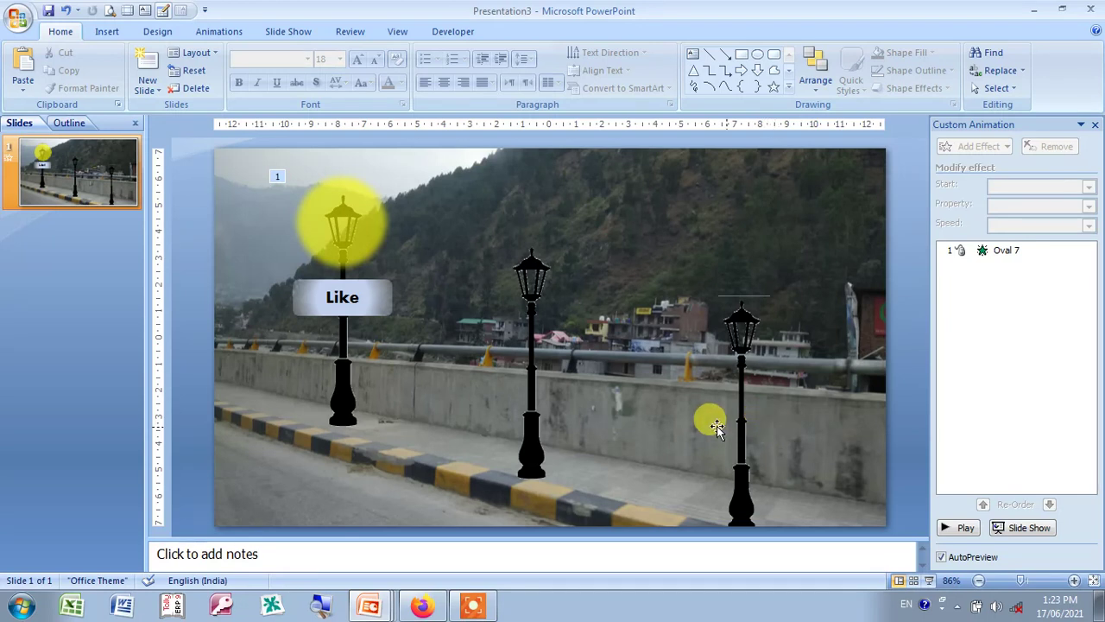
click(367, 238)
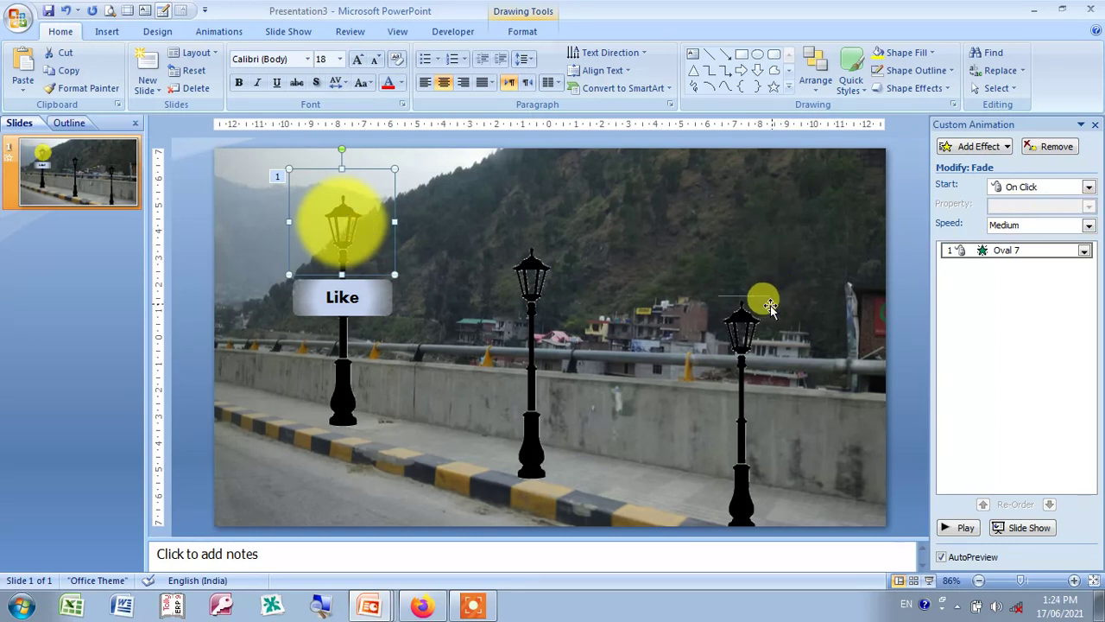
- Add a Zoom entrance animation to the Like sign
click(334, 312)
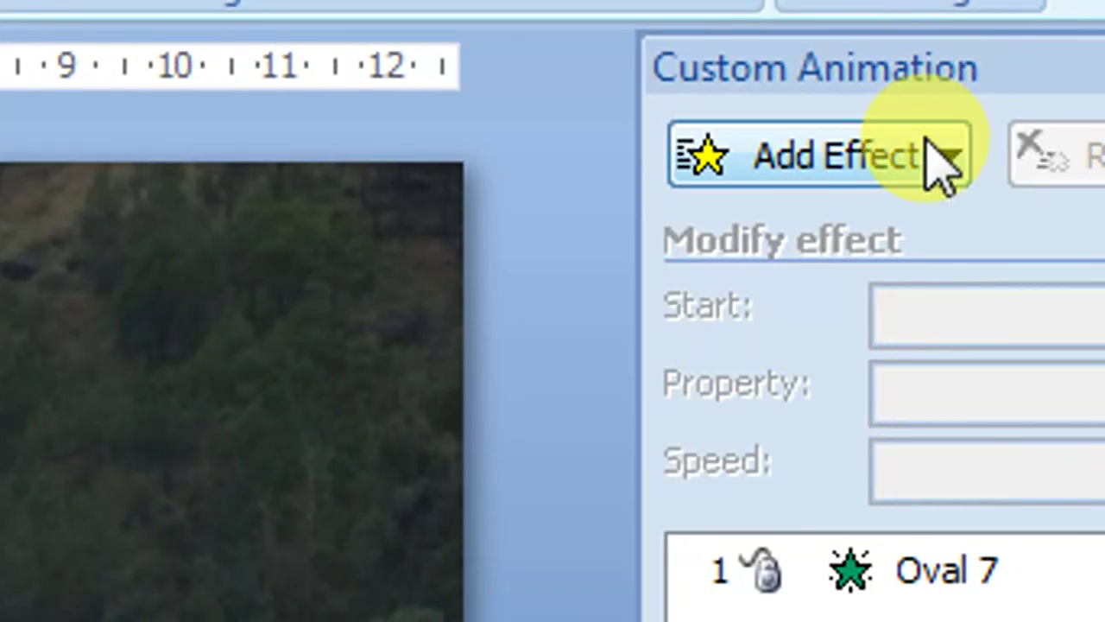
click(928, 145)
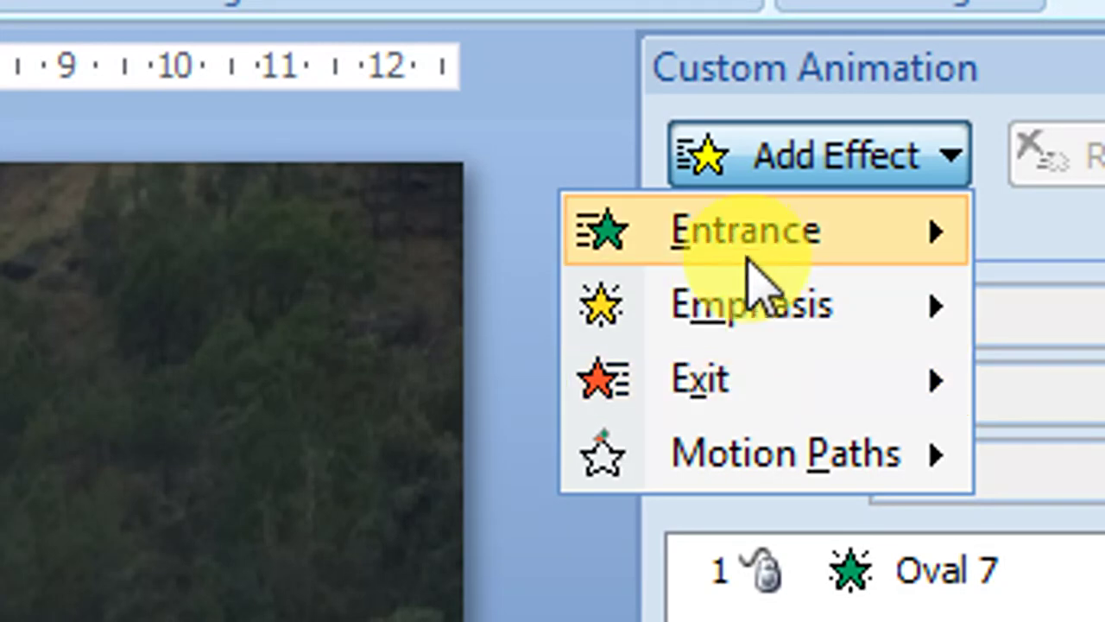
mouse_move(749, 246)
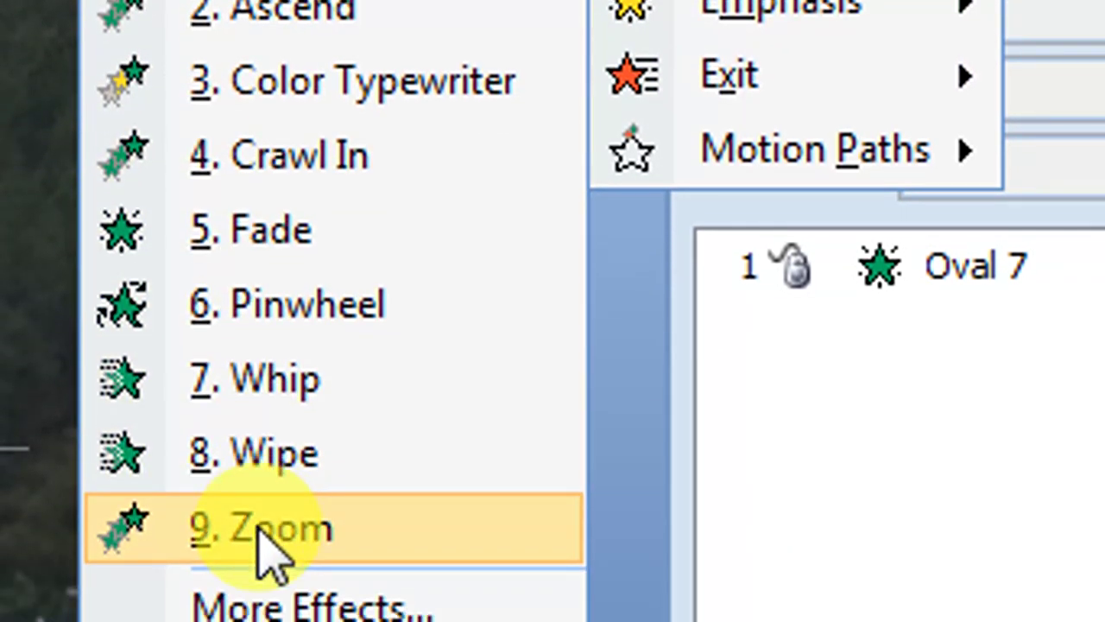
click(259, 582)
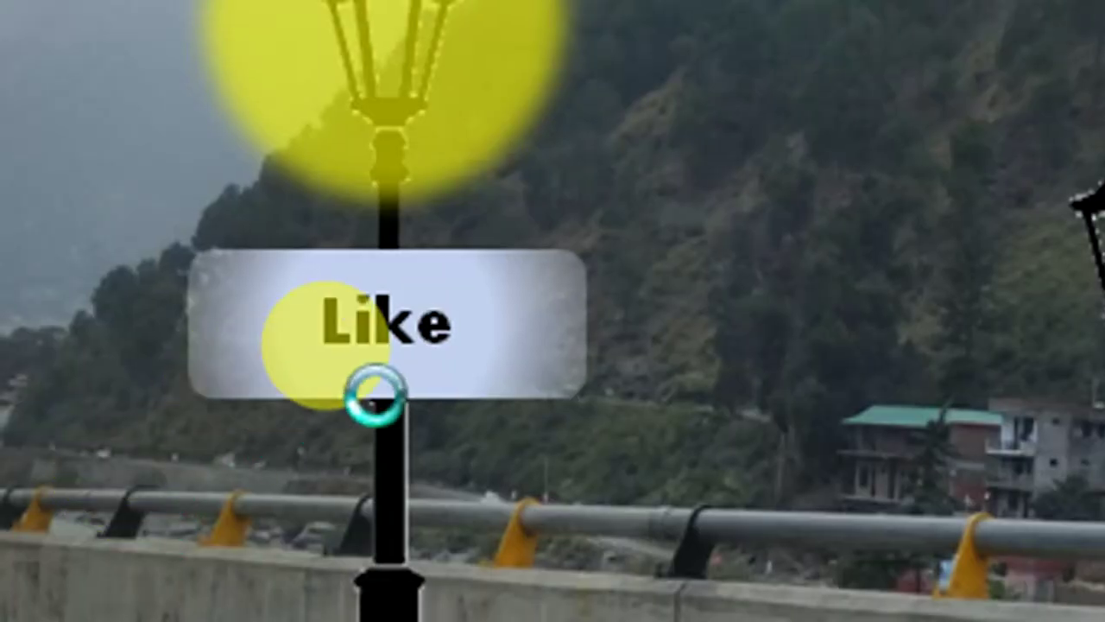
- Set the Like sign's zoom speed to Fast and preview the slide show
click(406, 333)
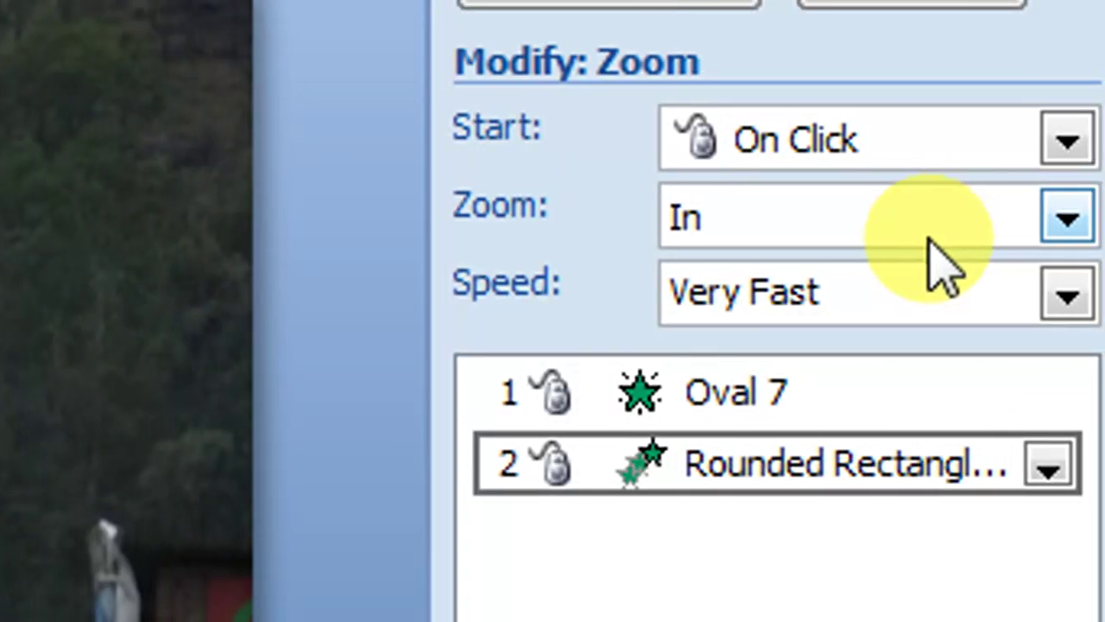
click(876, 292)
click(794, 438)
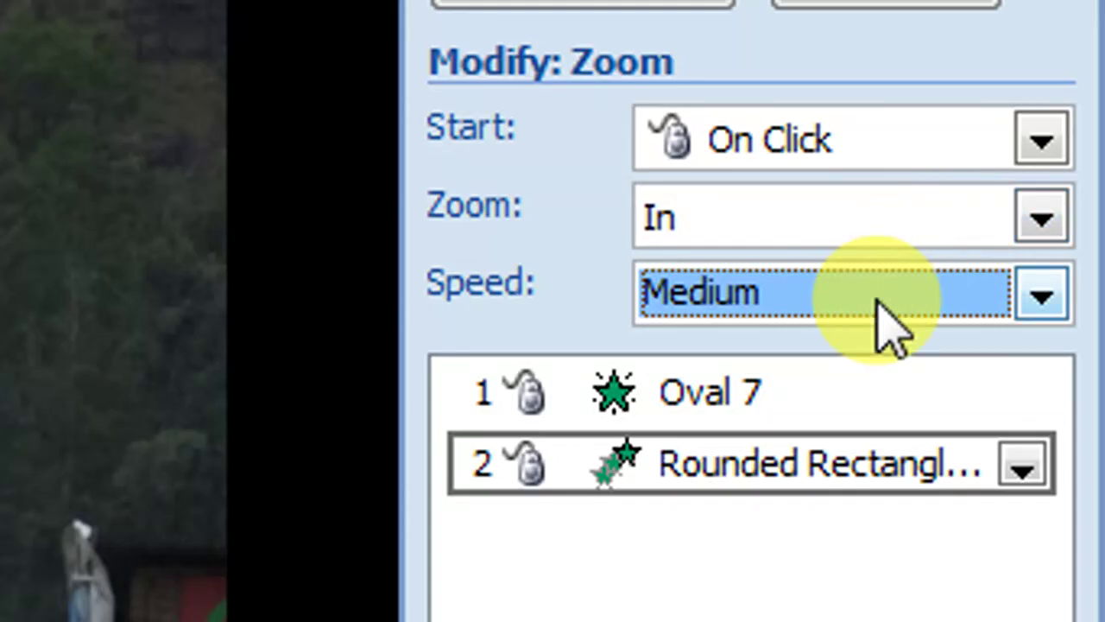
click(878, 298)
click(754, 479)
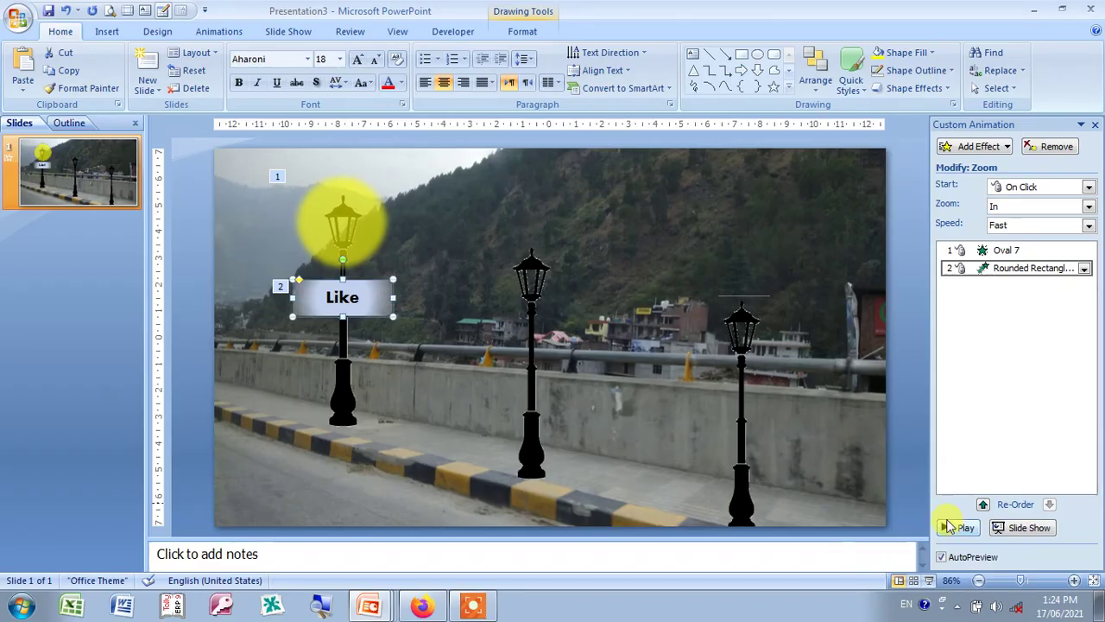
click(1013, 529)
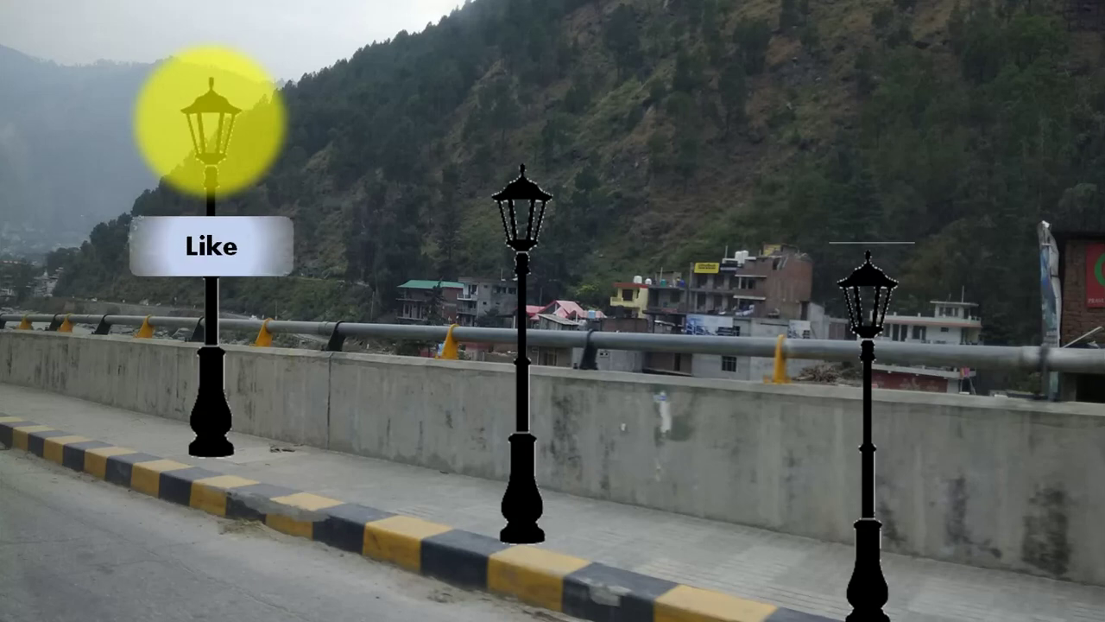
click(553, 310)
click(552, 311)
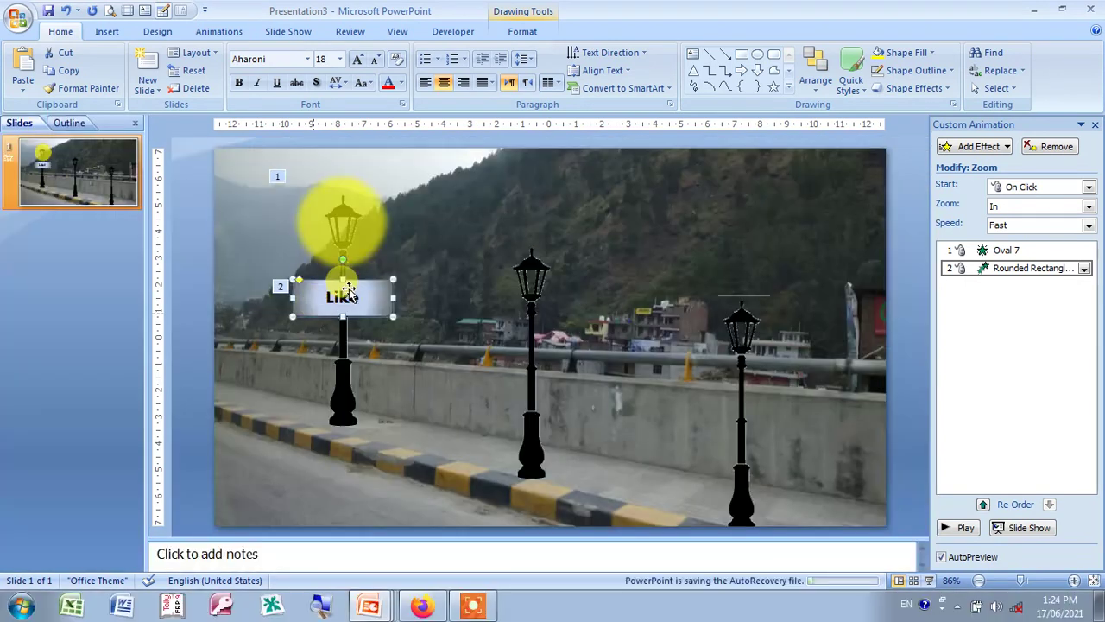
- Delete the bare centre and right lamp posts
click(257, 183)
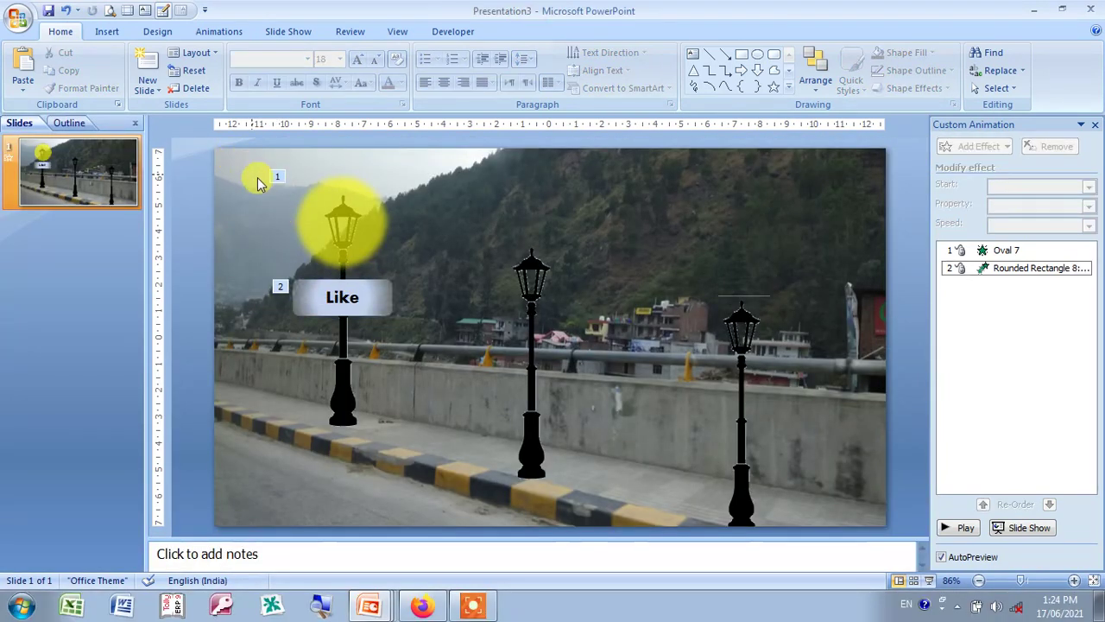
key(ctrl+a)
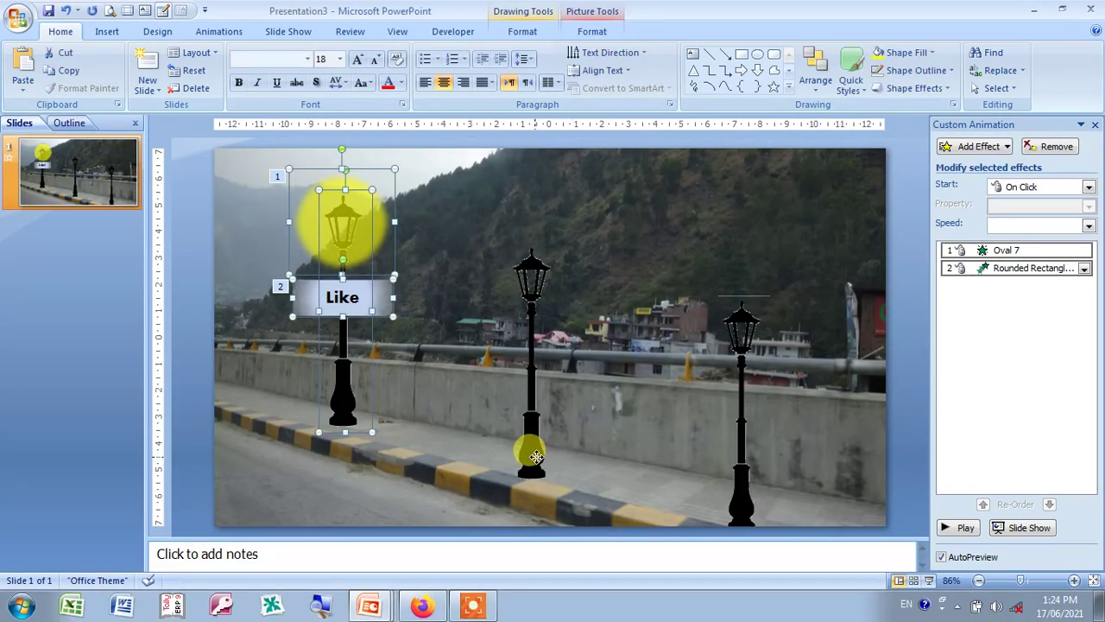
click(523, 451)
key(Delete)
click(744, 475)
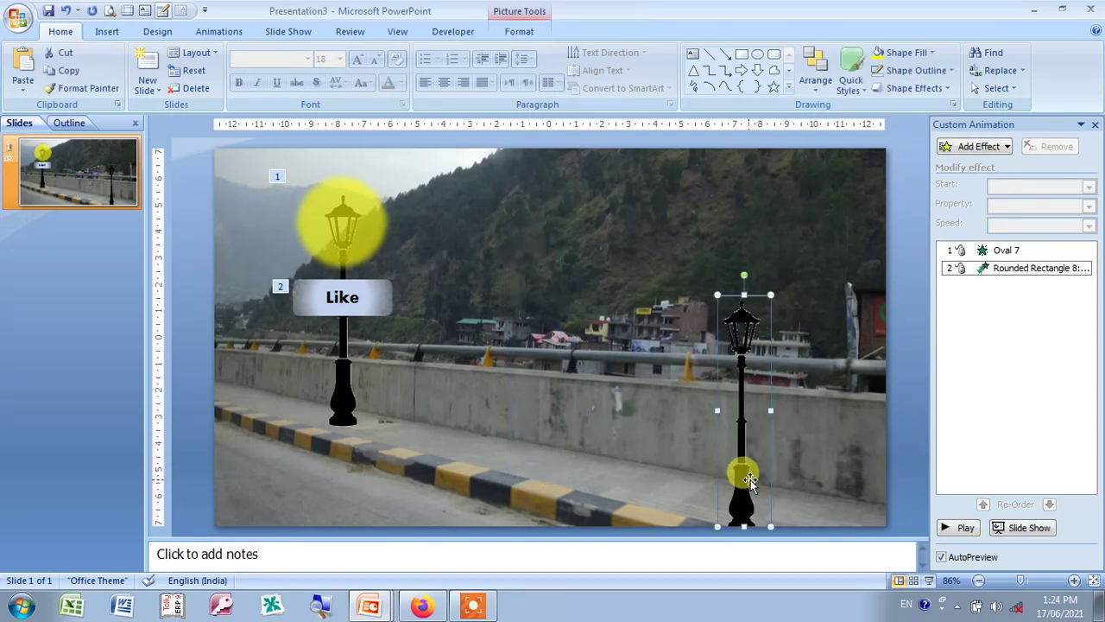
key(Delete)
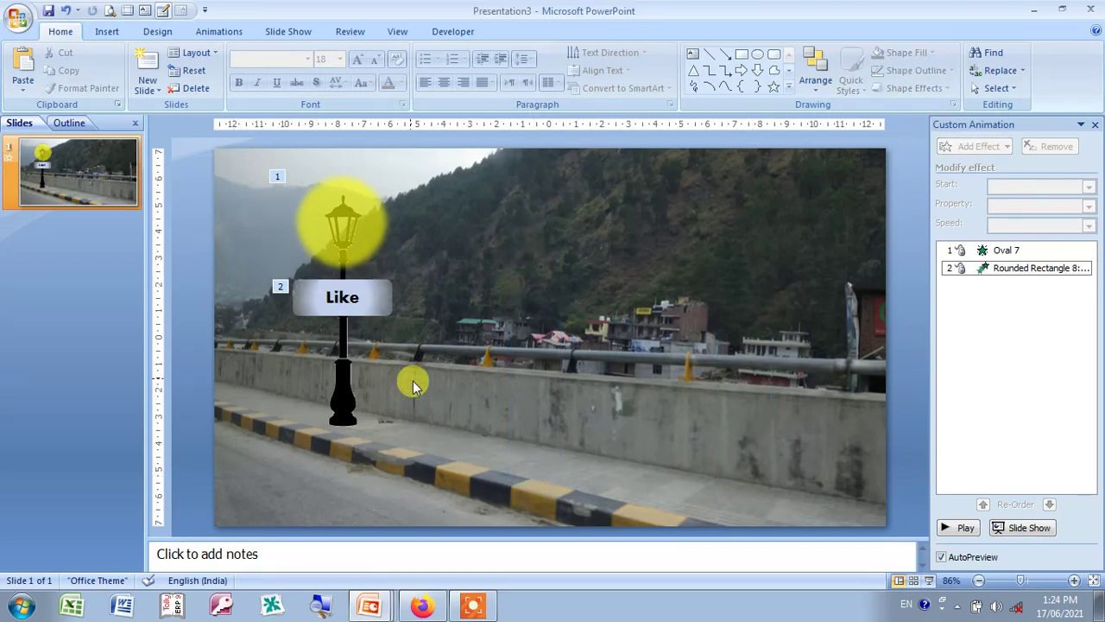
- Duplicate the lit lamp with its sign, place it mid-slide, and relabel it 'Share'
key(ctrl+a)
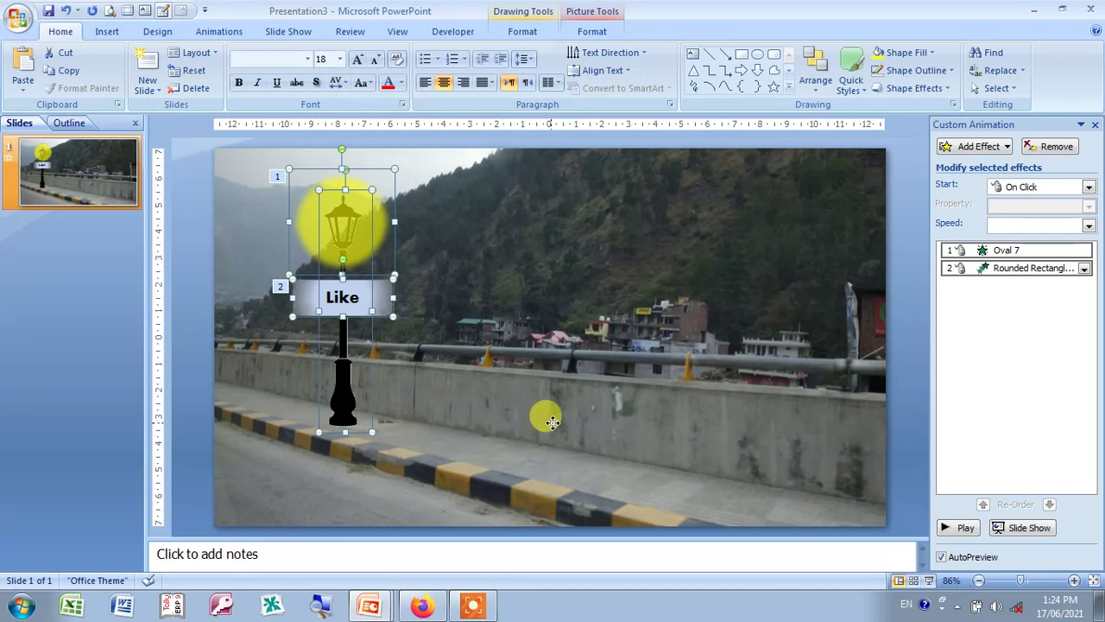
key(ctrl+d)
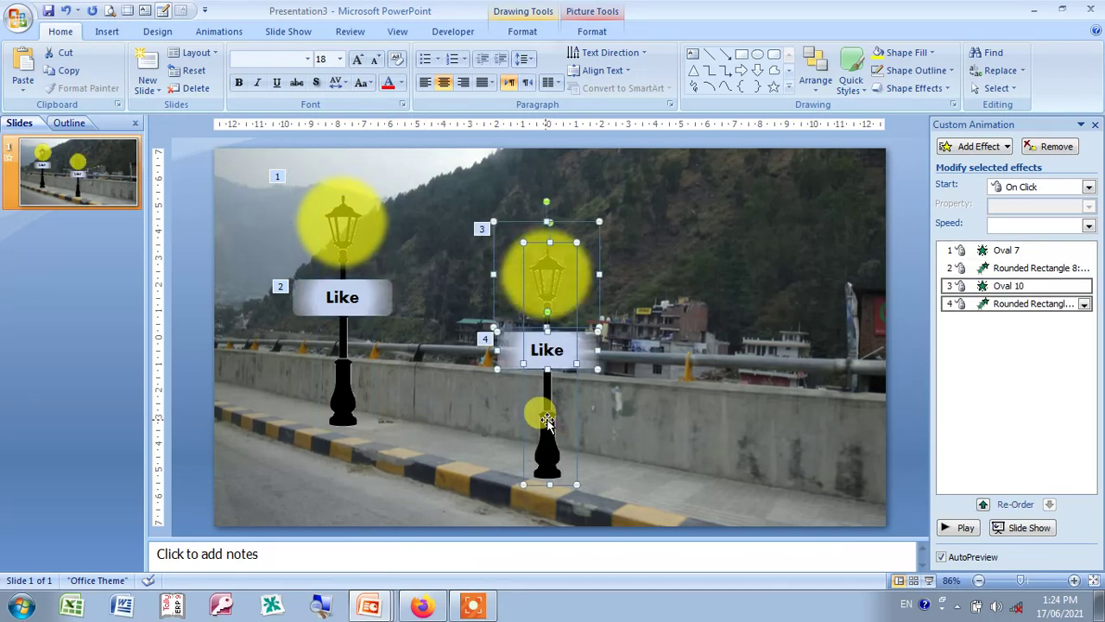
click(535, 344)
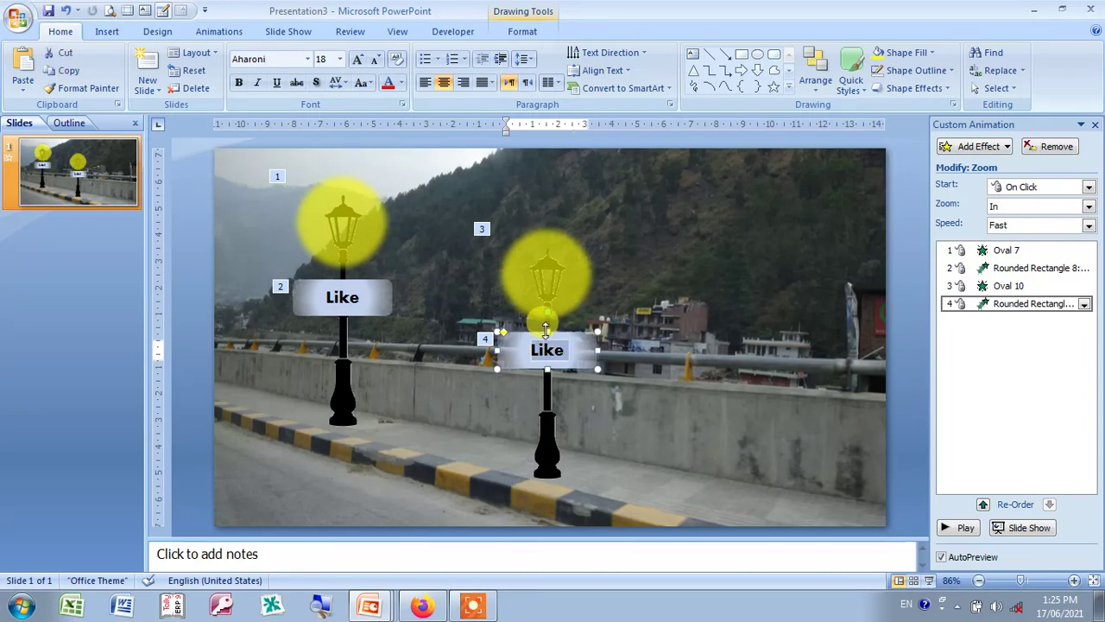
text(Share)
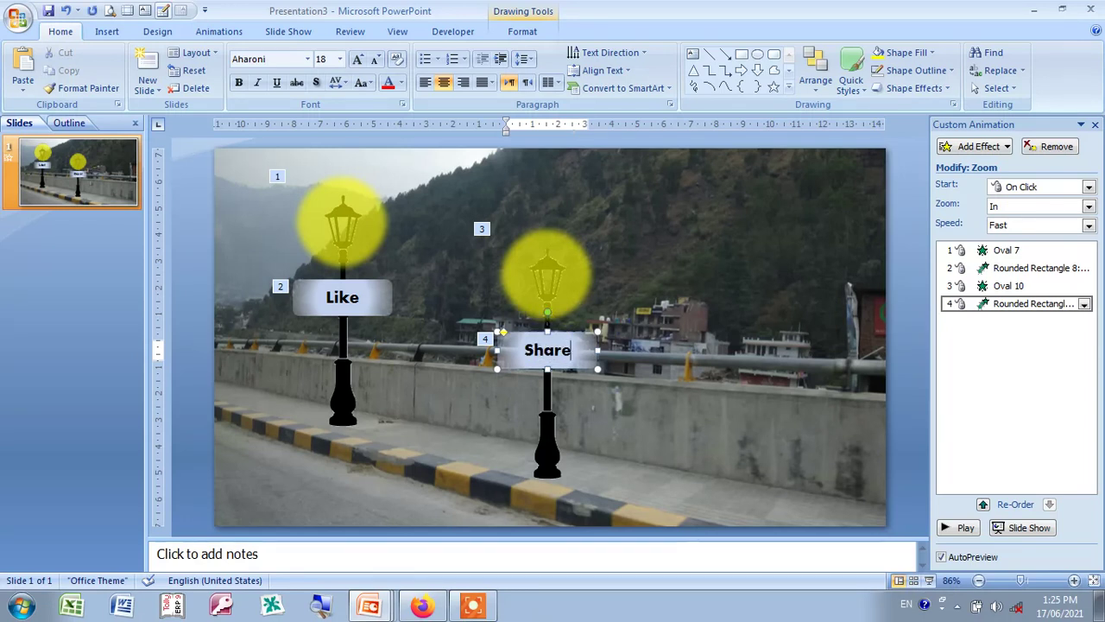
click(501, 231)
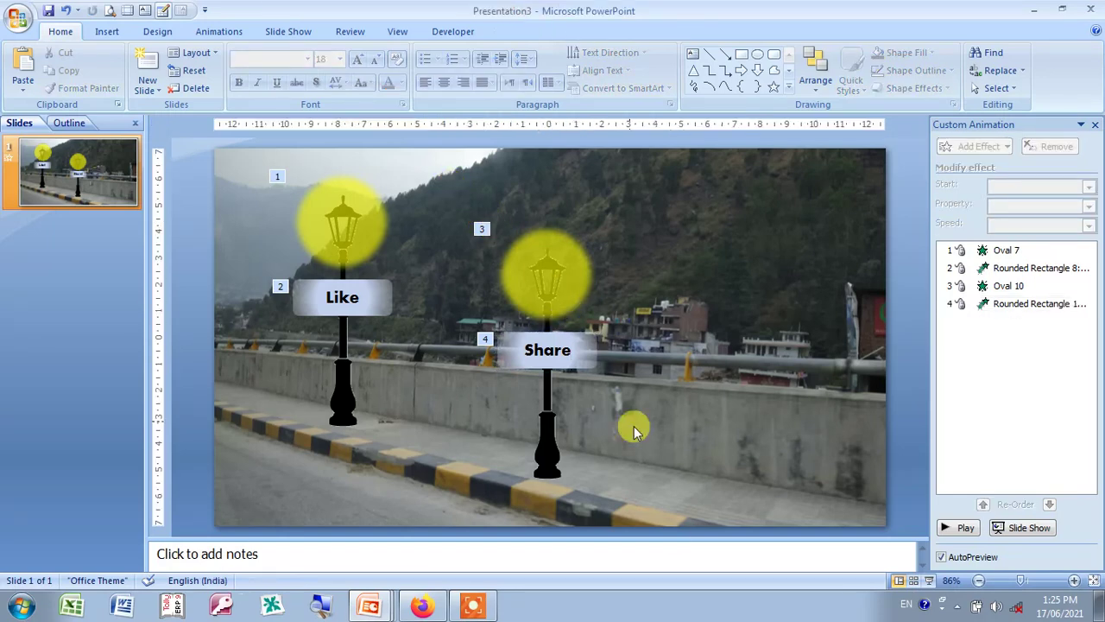
click(572, 431)
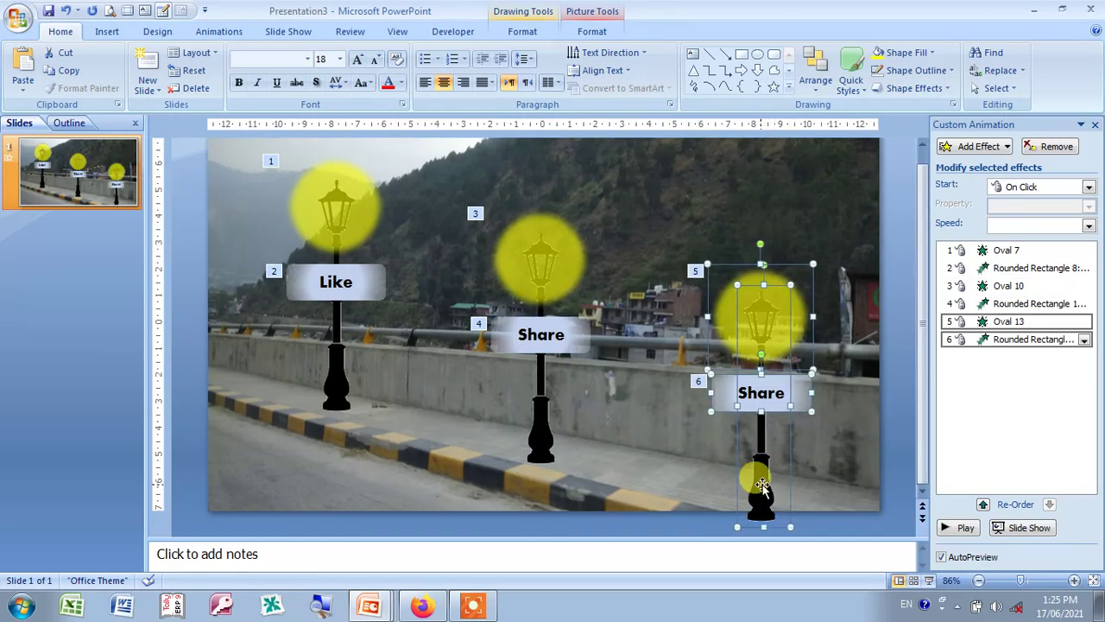
- Relabel the right-hand lamp's sign as 'Subscribe' and preview the slide show with F5
click(803, 445)
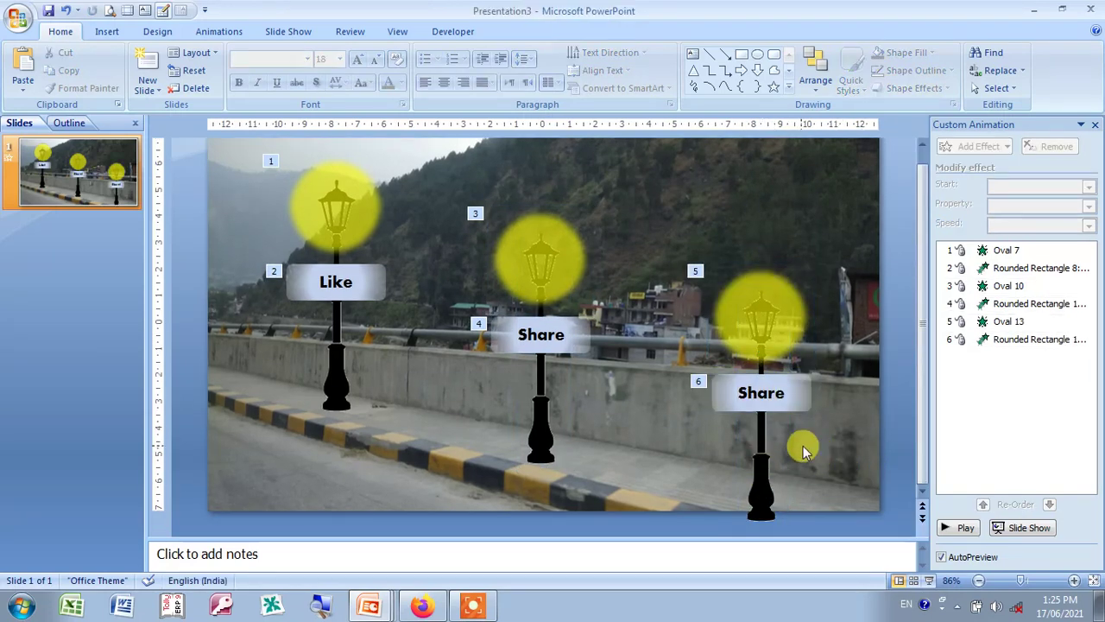
click(772, 380)
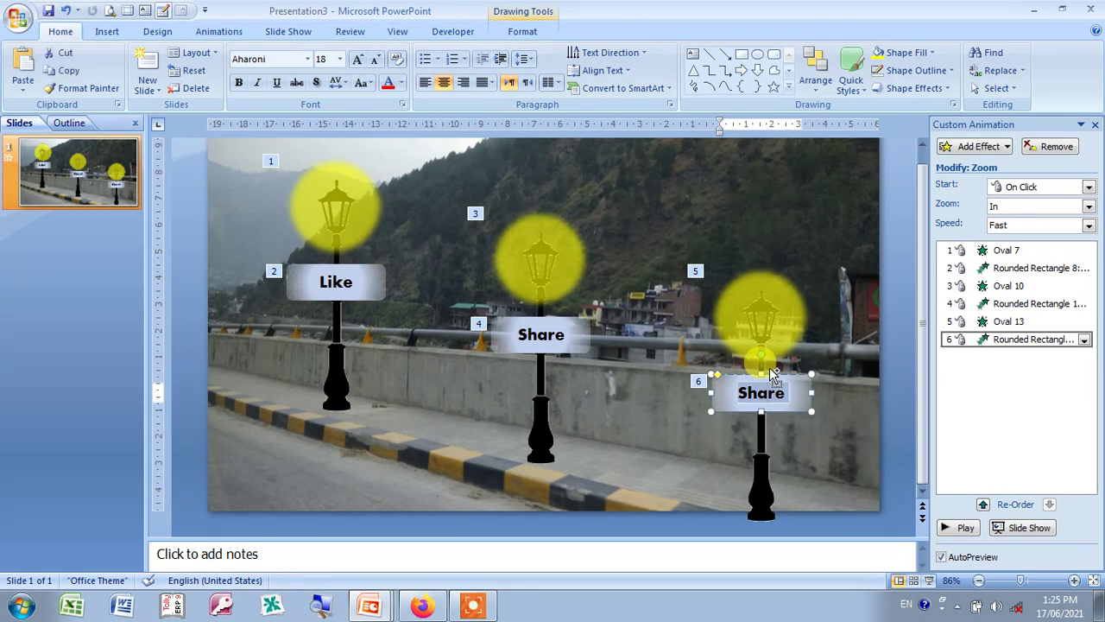
text(S)
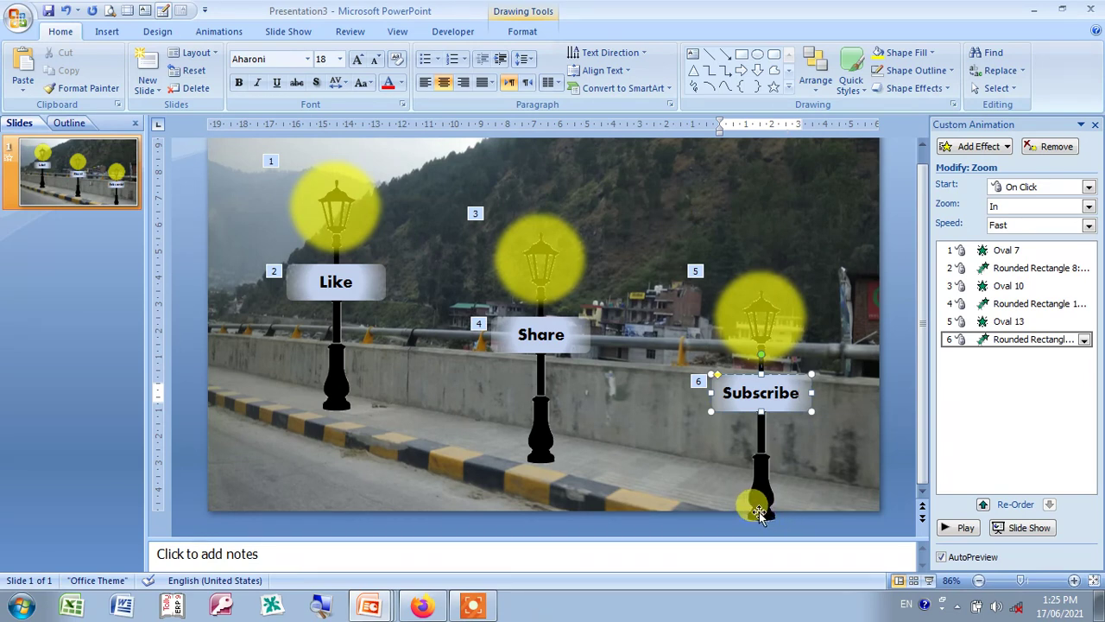
key(F5)
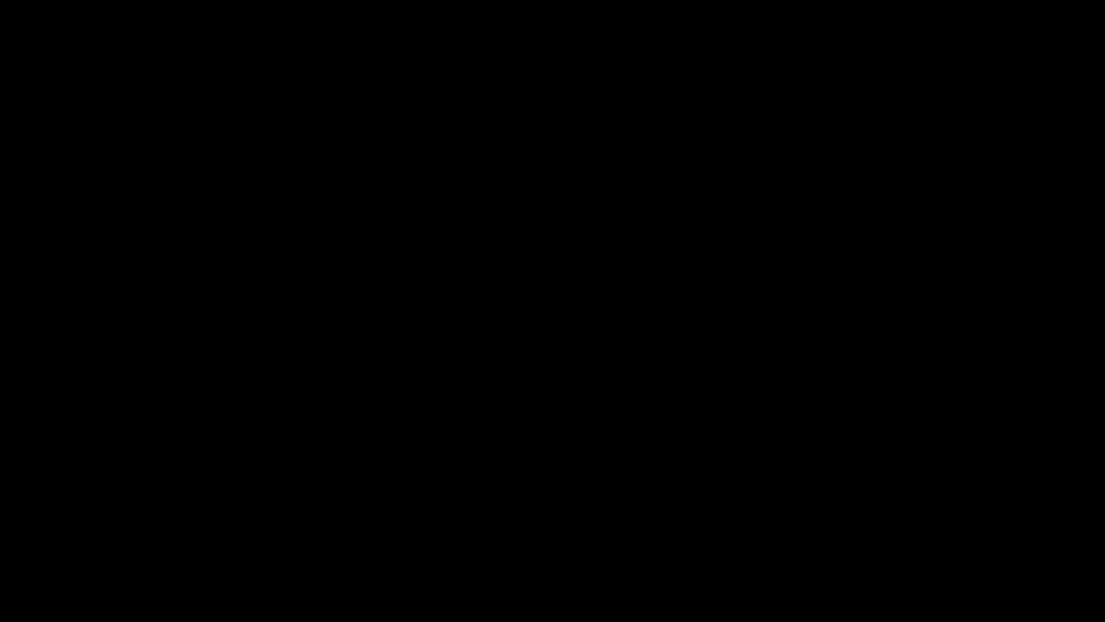